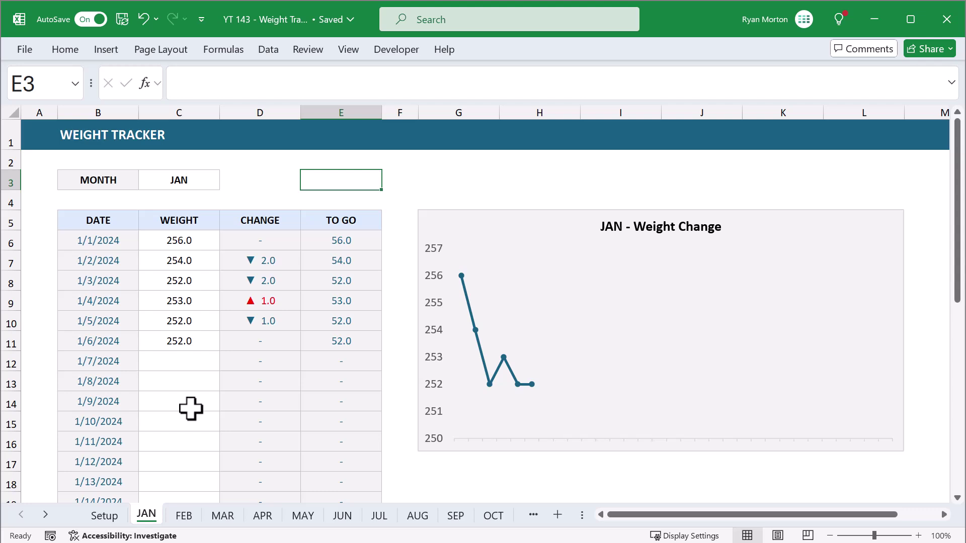
Check the goal weight on Setup, then log 251 for both 1/7 and 1/8 on JAN.
left_click(111, 514)
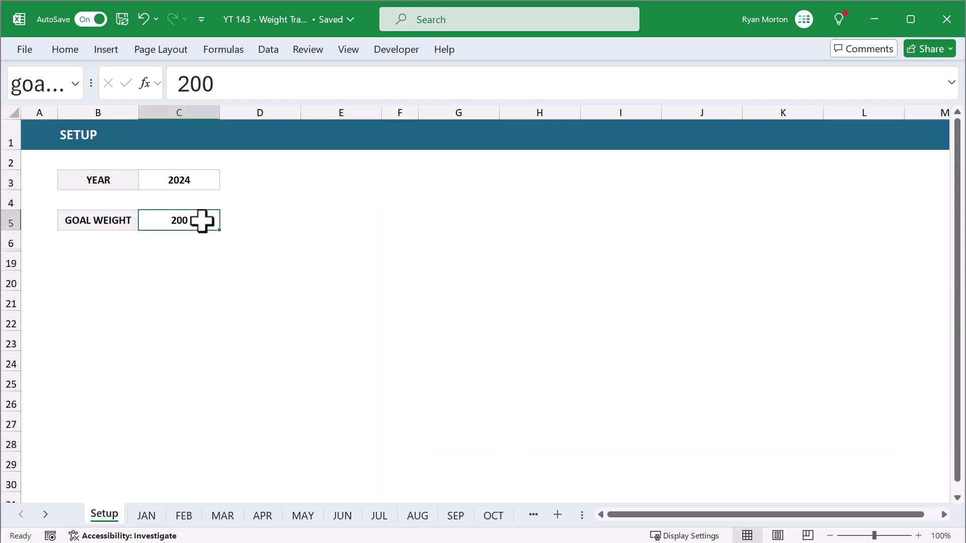
left_click(146, 516)
left_click(190, 363)
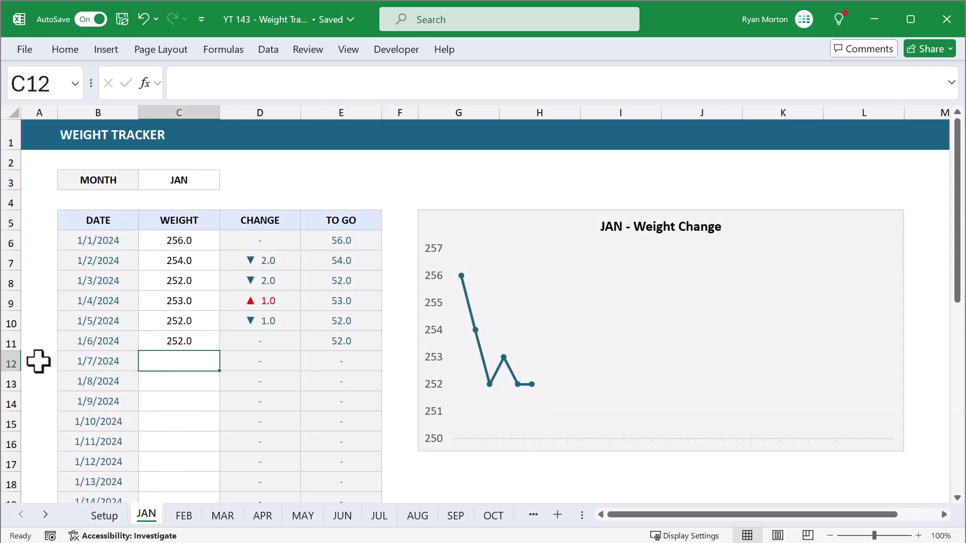
type("251")
key("Return")
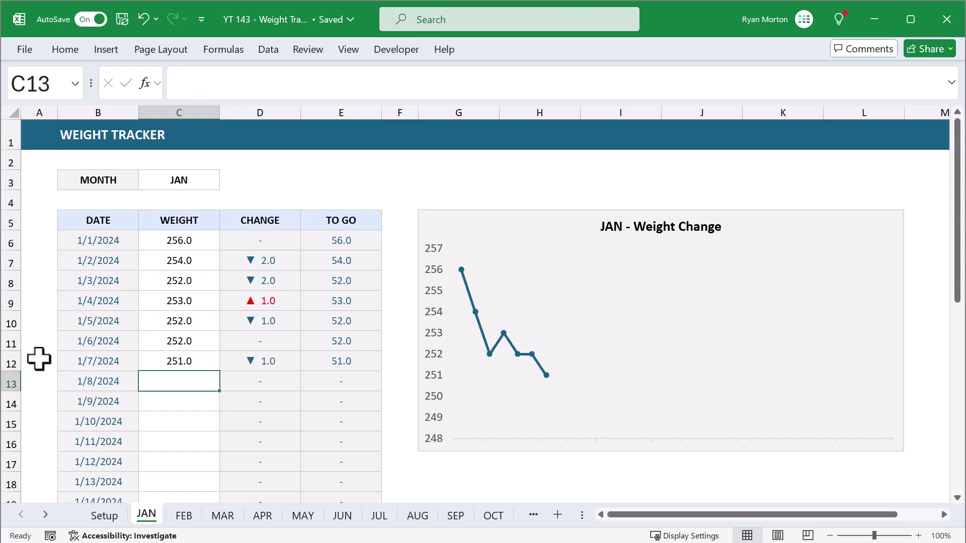
type("251")
key("Return")
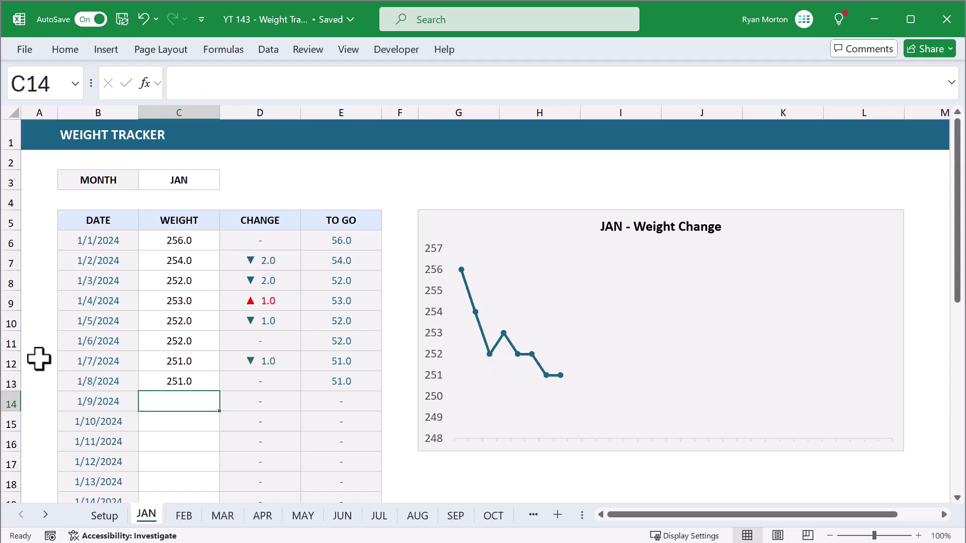
Log weights 250, 250, 251 and 250 for 1/9 through 1/12.
type("250")
key("Return")
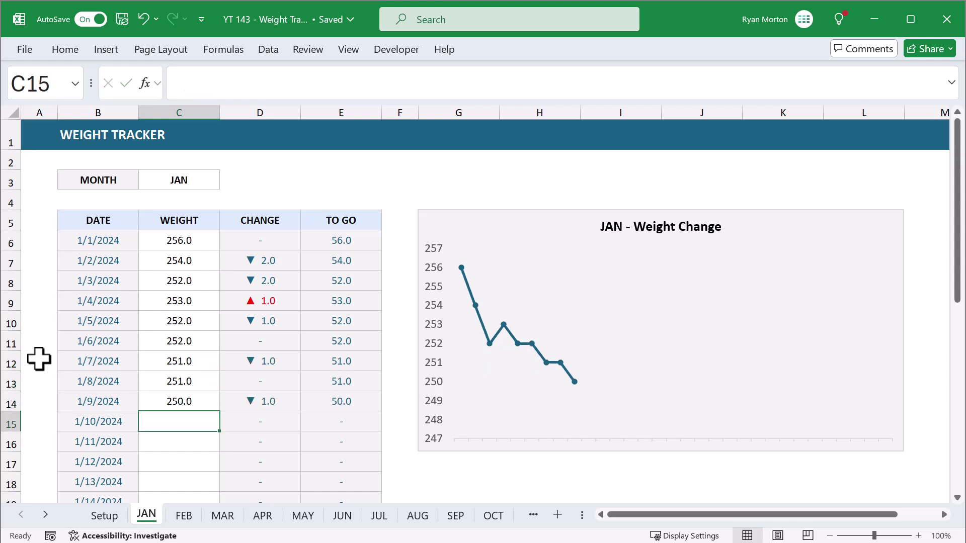
type("250")
key("Return")
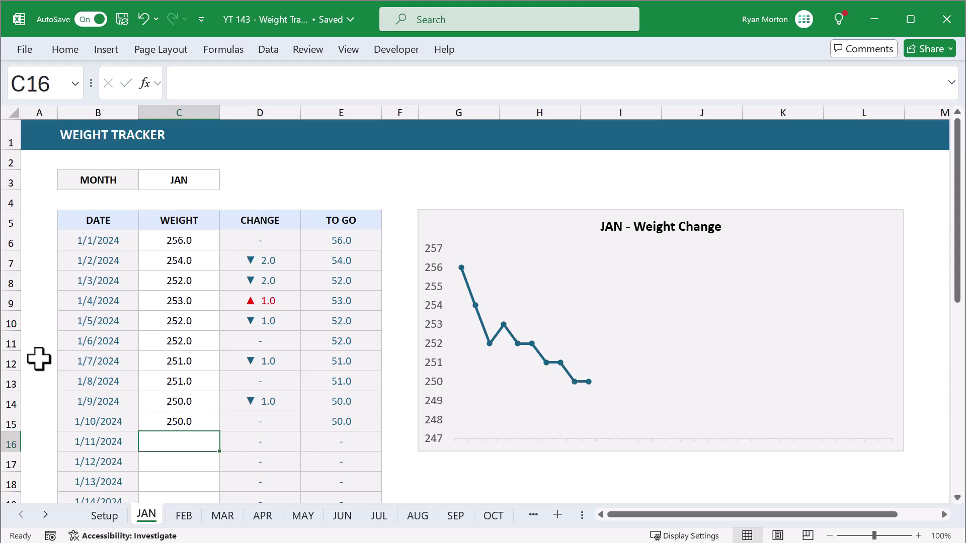
type("251")
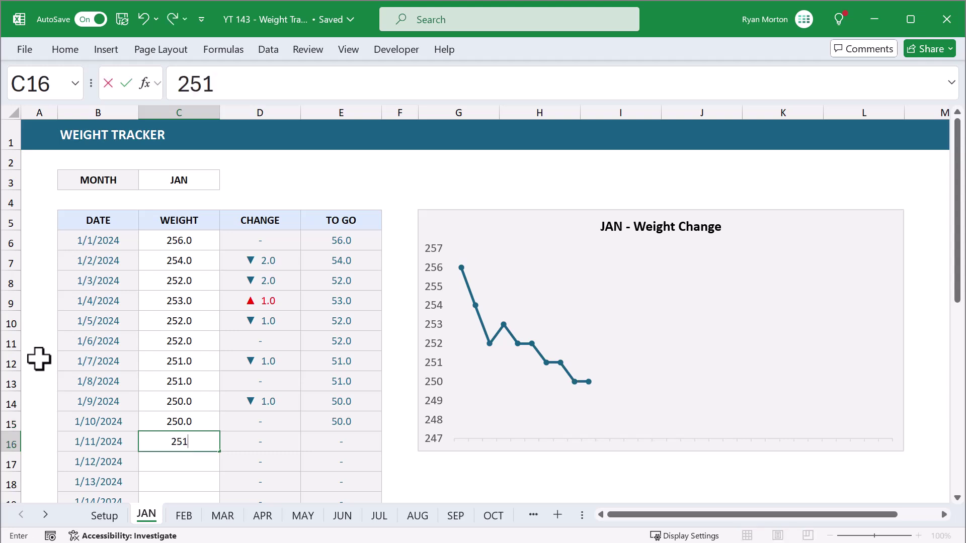
key("Return")
type("250")
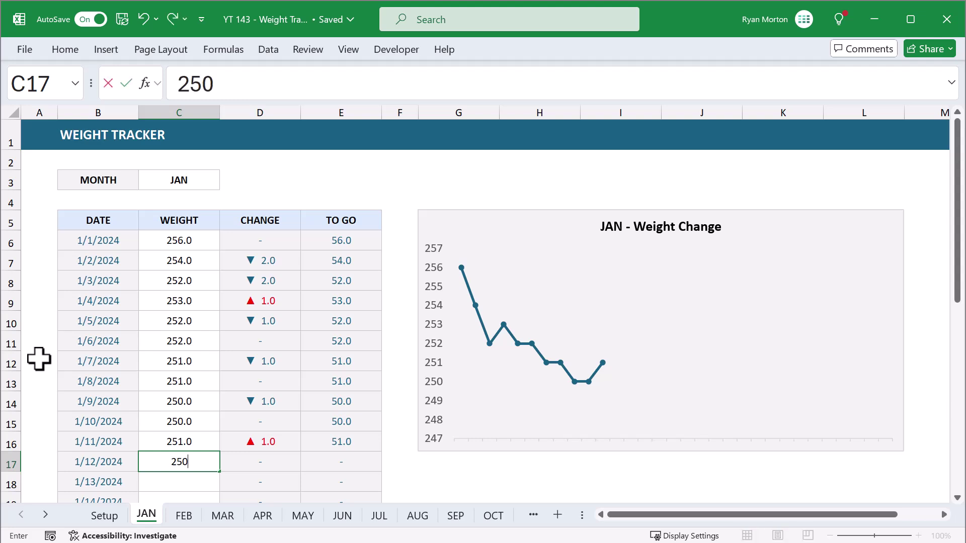
key("Return")
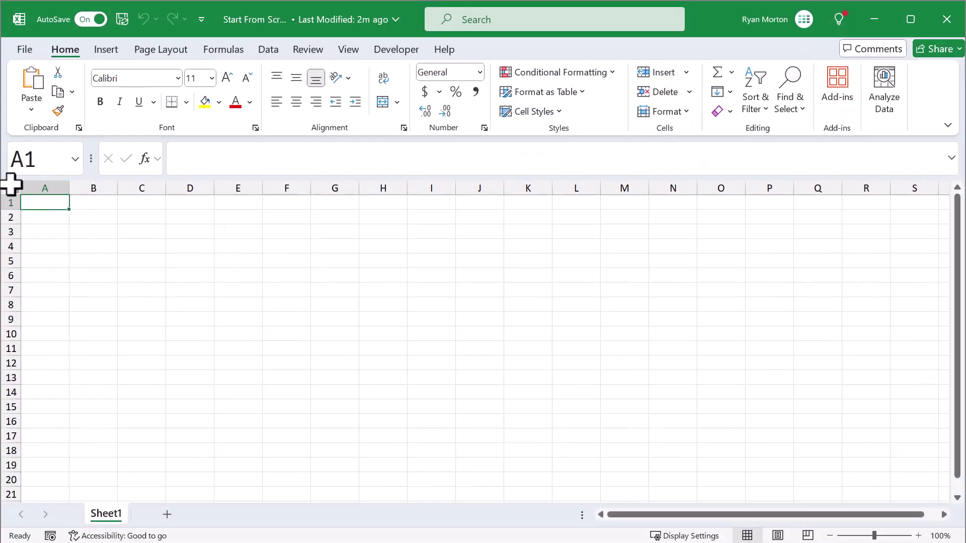
Select the whole sheet and set every column width to 14.
left_click(11, 184)
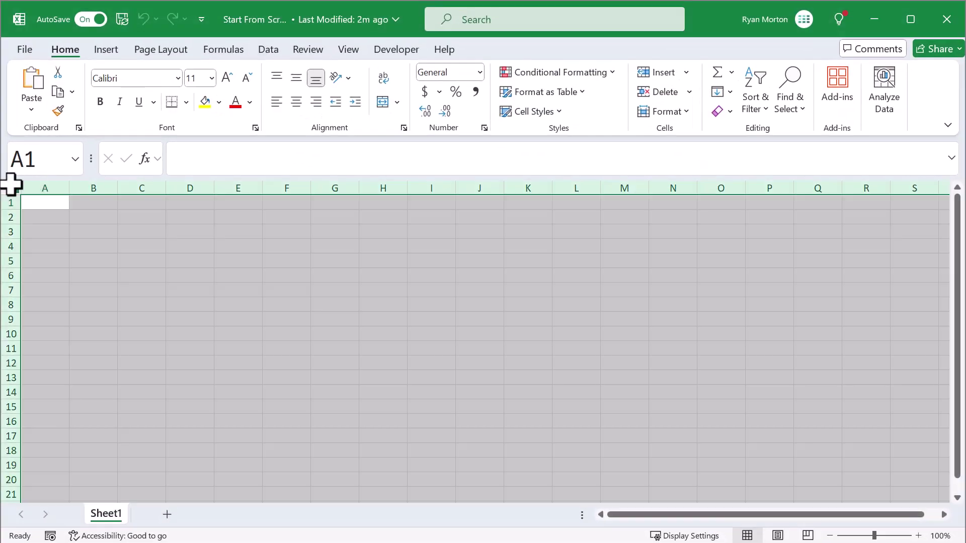
right_click(83, 187)
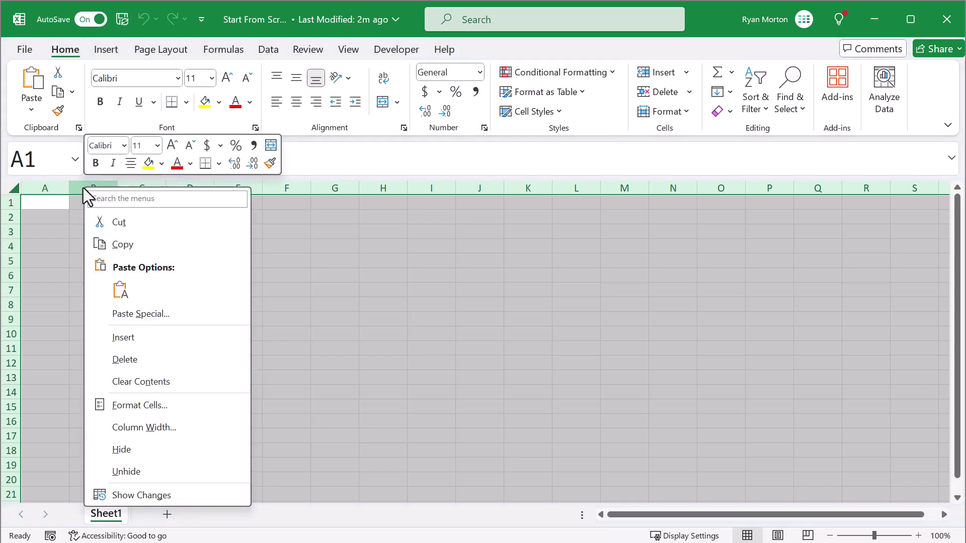
left_click(144, 427)
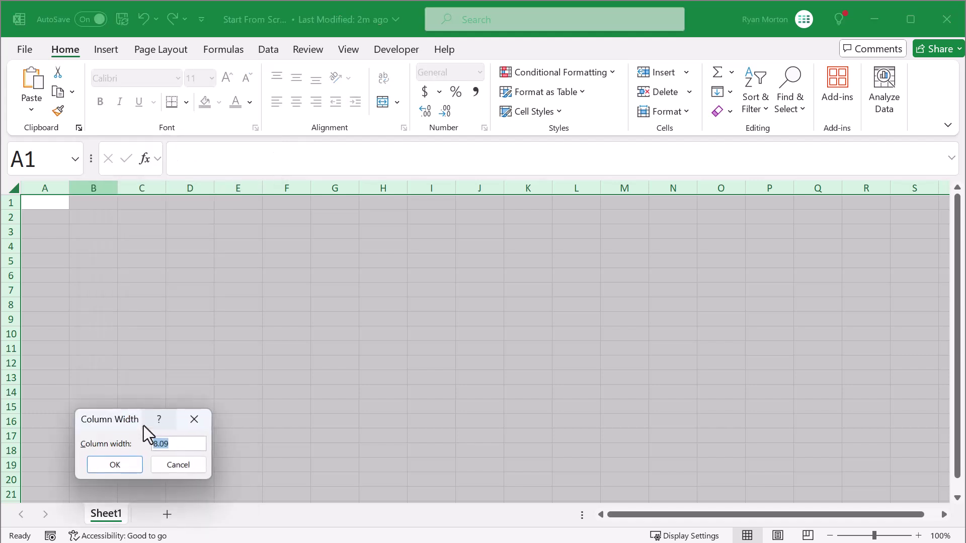
type("14")
left_click(96, 465)
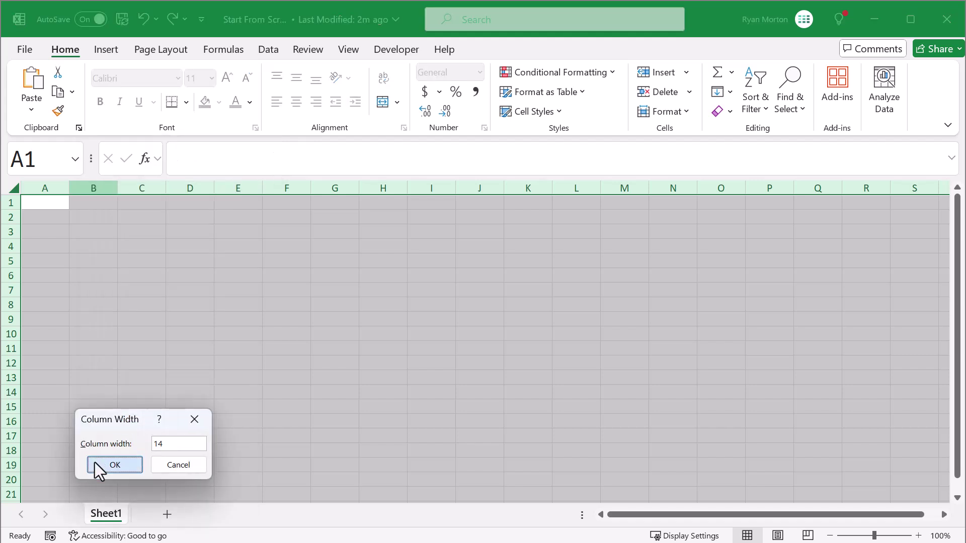
Set all row heights to 20 and centre content vertically and horizontally.
right_click(10, 217)
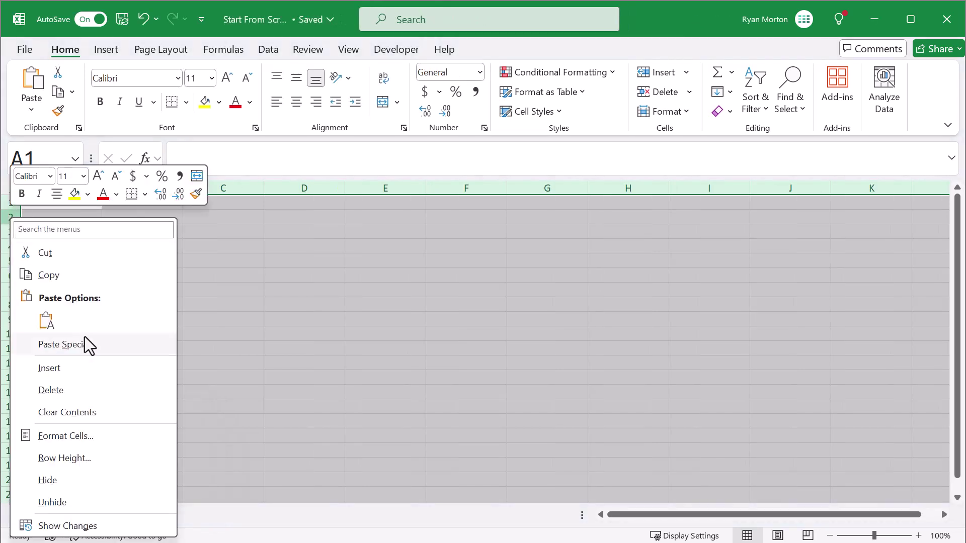
left_click(76, 458)
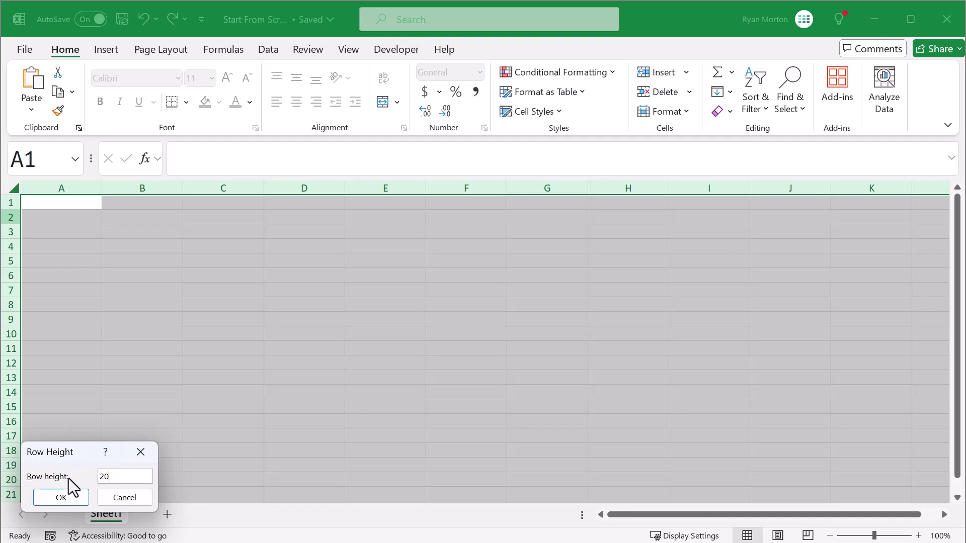
left_click(67, 497)
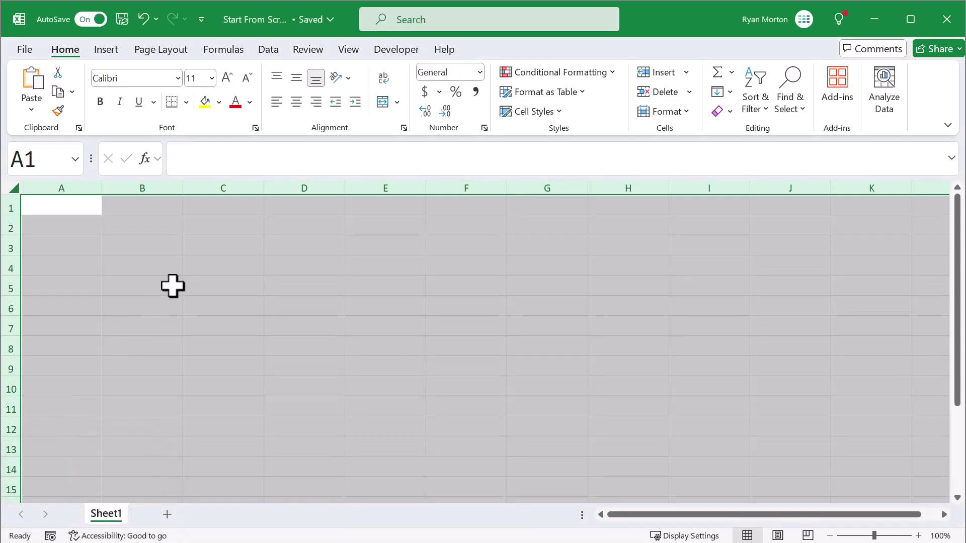
left_click(299, 77)
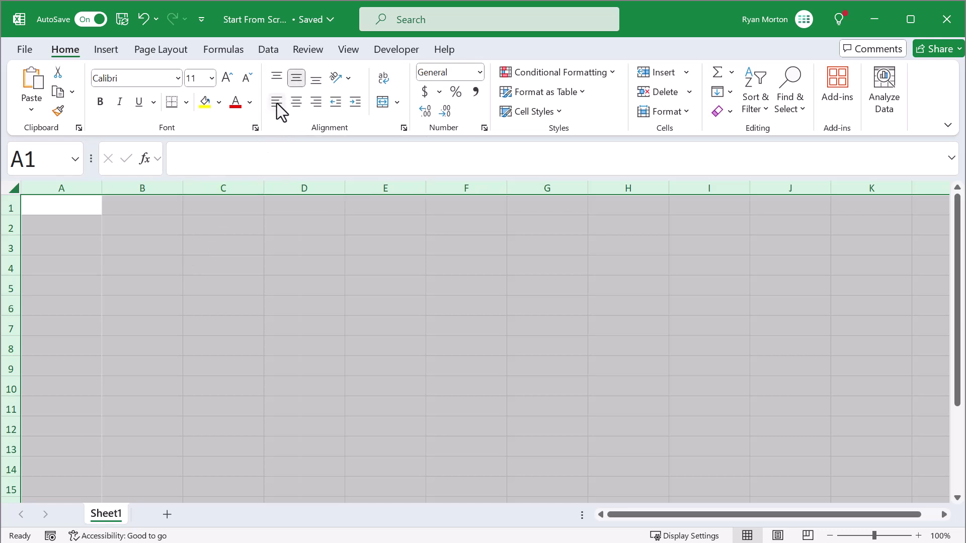
left_click(297, 103)
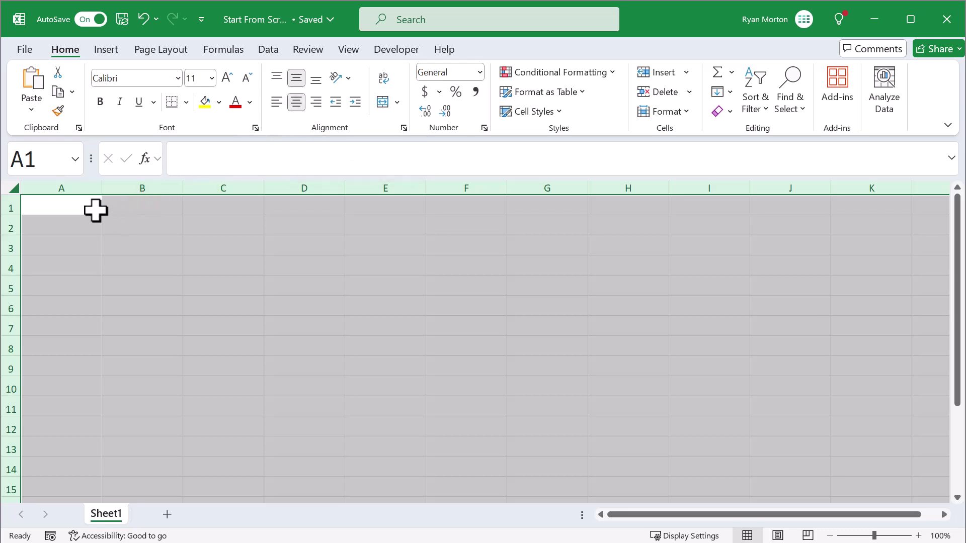
Set columns A and F to width 6.
left_click(76, 186)
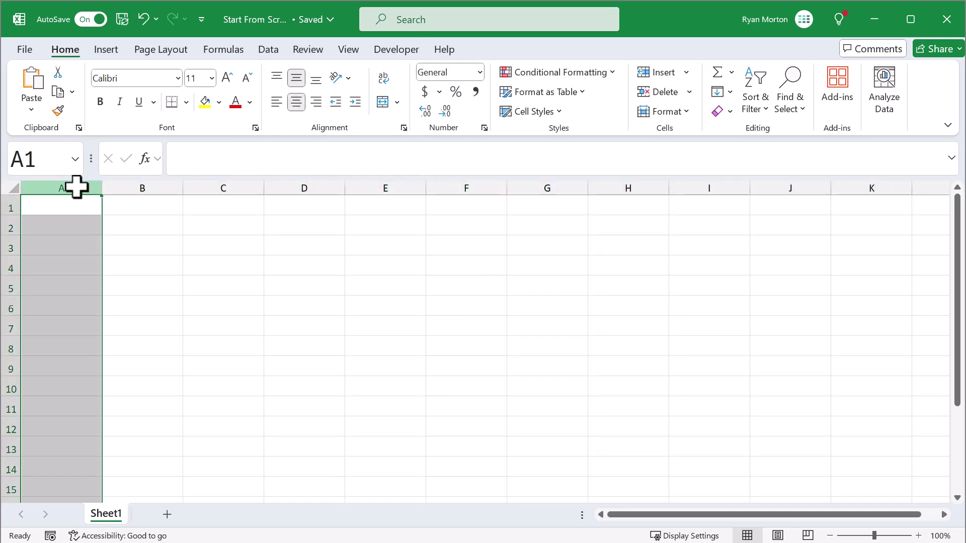
key("ctrl")
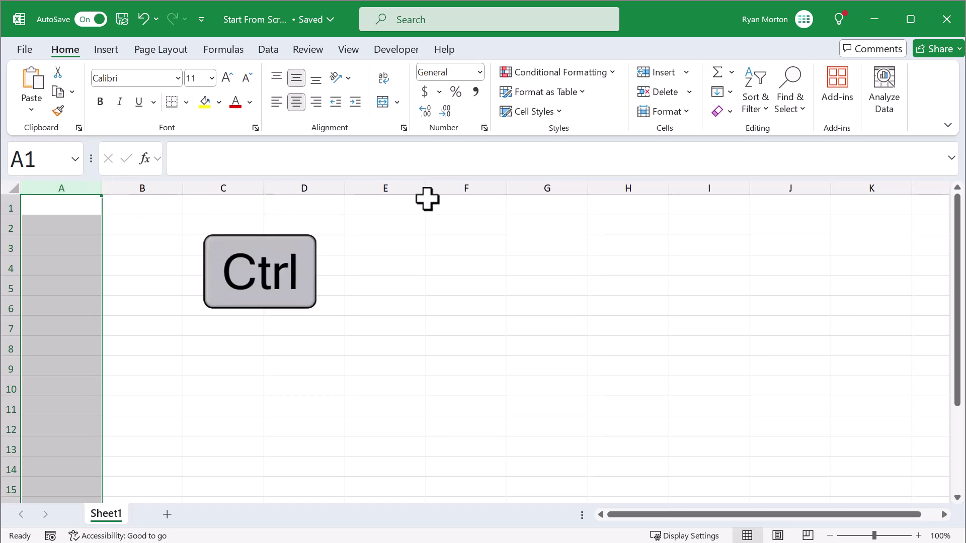
left_click(446, 184, "ctrl")
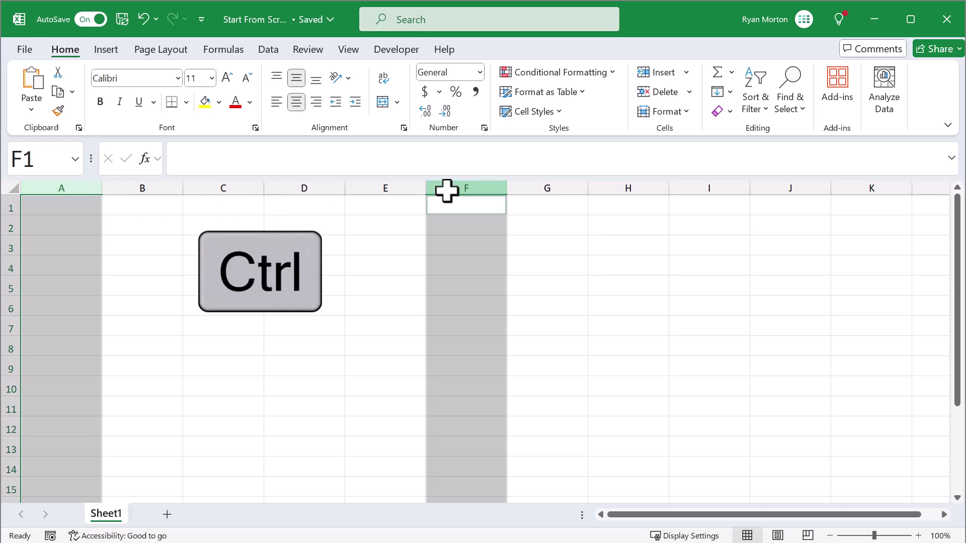
right_click(447, 190)
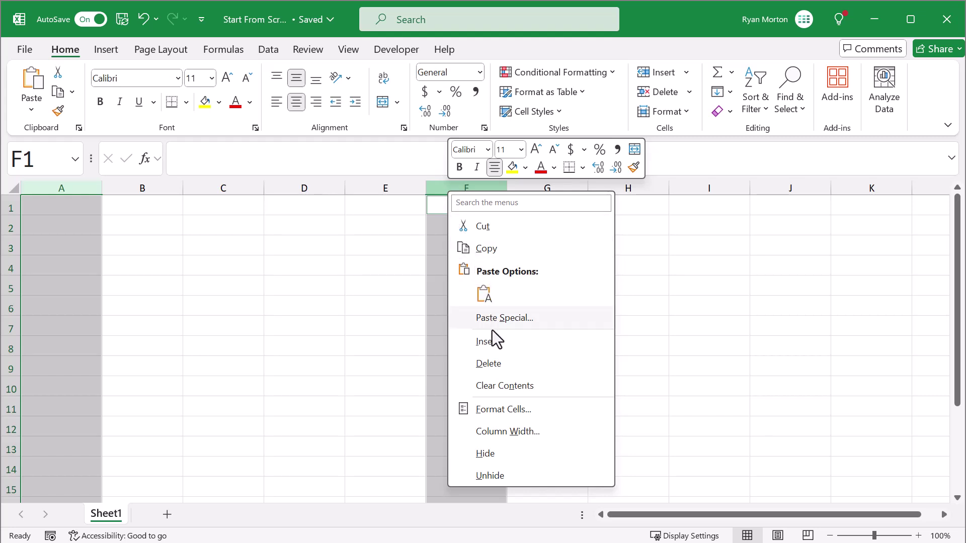
left_click(510, 431)
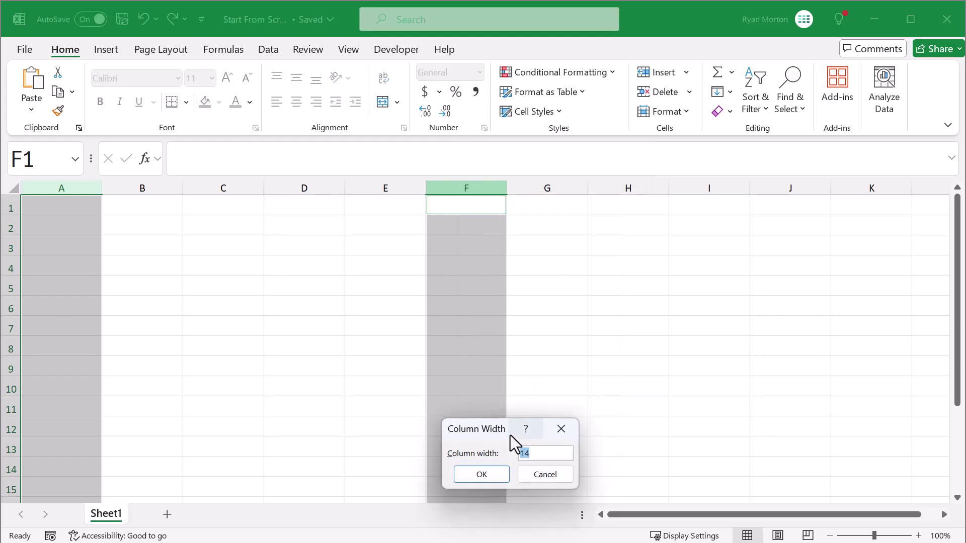
type("6")
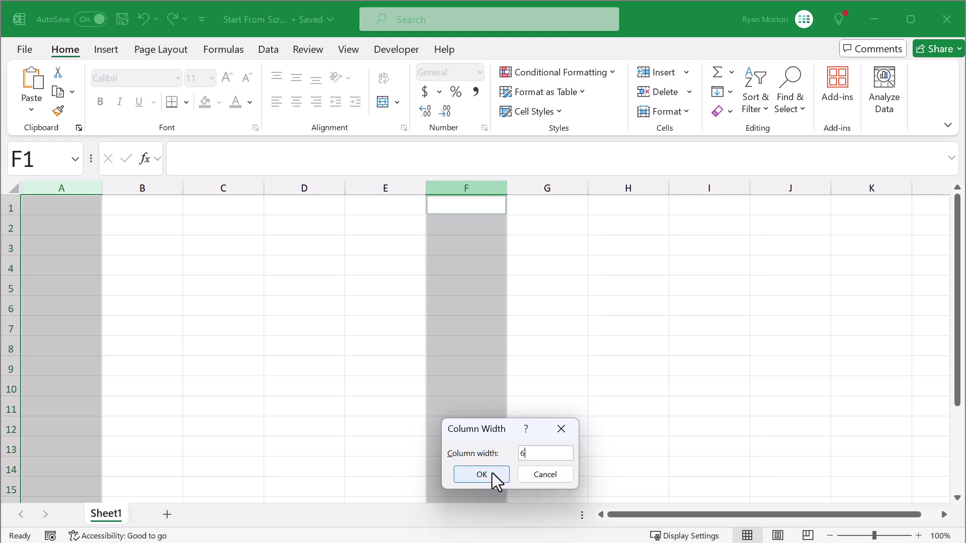
left_click(492, 473)
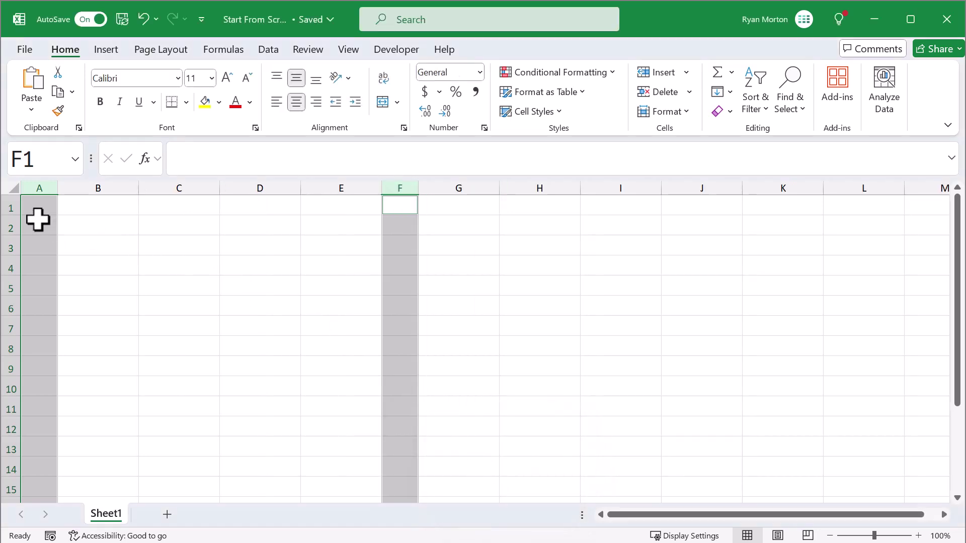
Set row 1's height to 30.
left_click(4, 208)
right_click(4, 206)
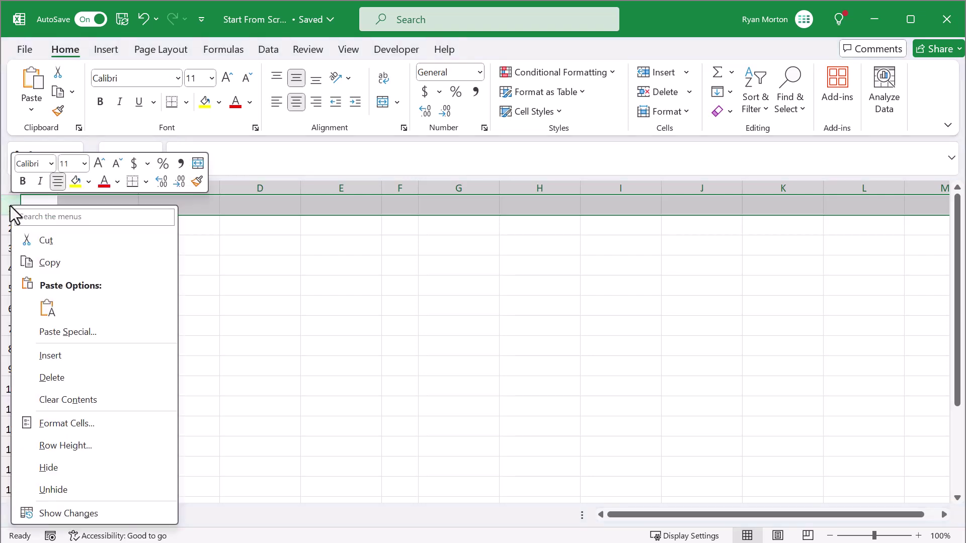
left_click(94, 445)
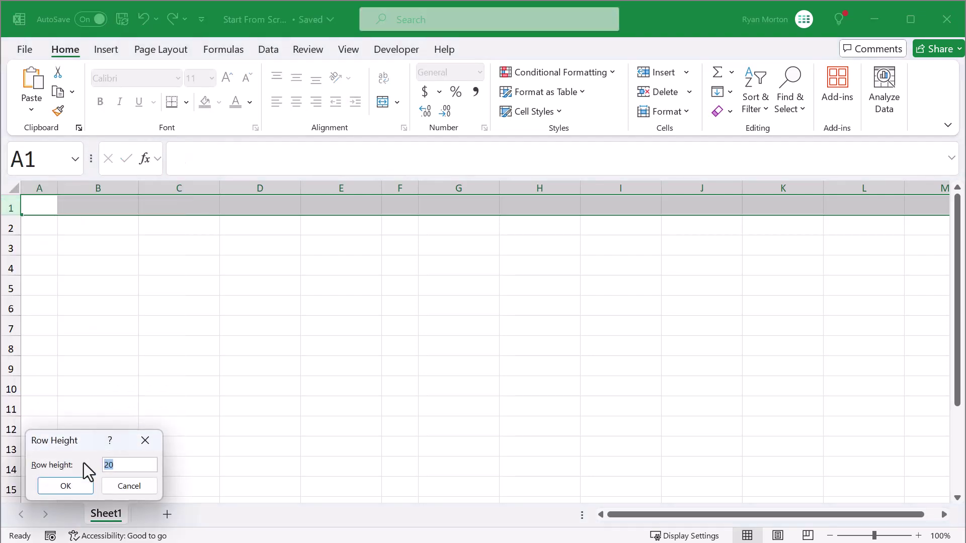
left_click(85, 487)
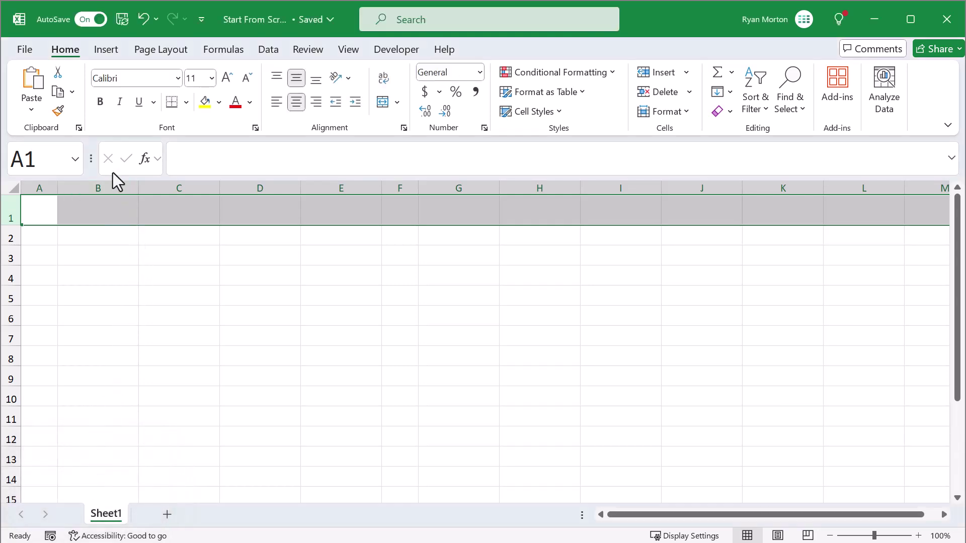
Format row 1 bold with dark teal fill, white 14-point text, left-aligned.
left_click(104, 104)
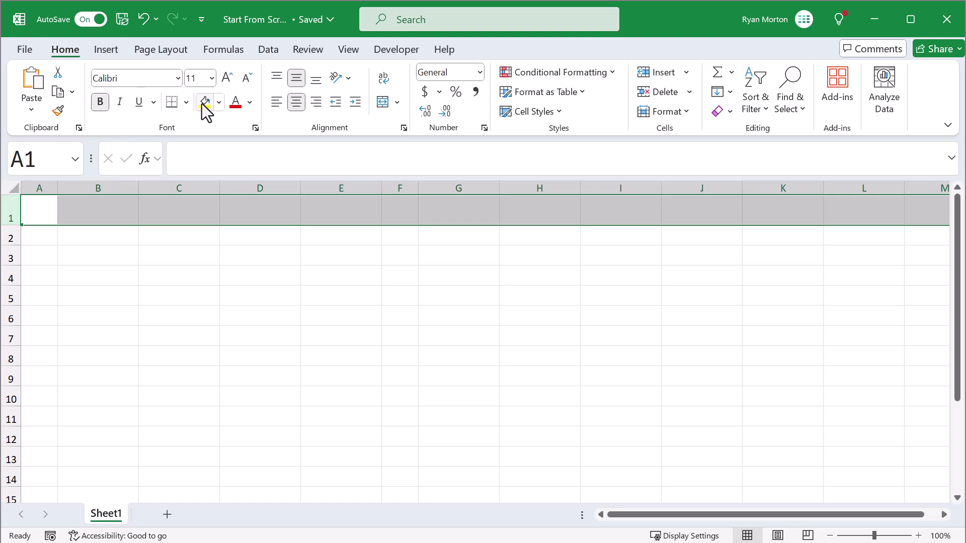
left_click(218, 102)
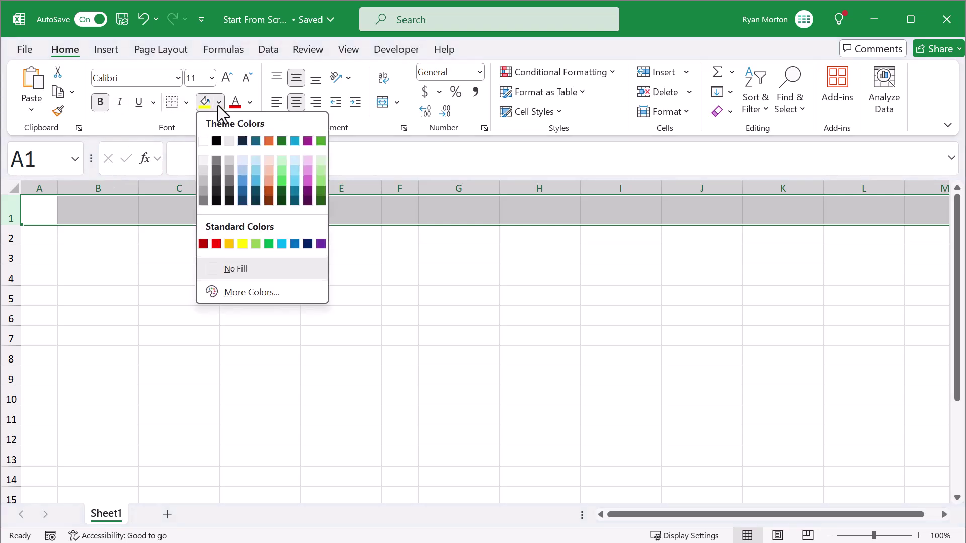
left_click(256, 141)
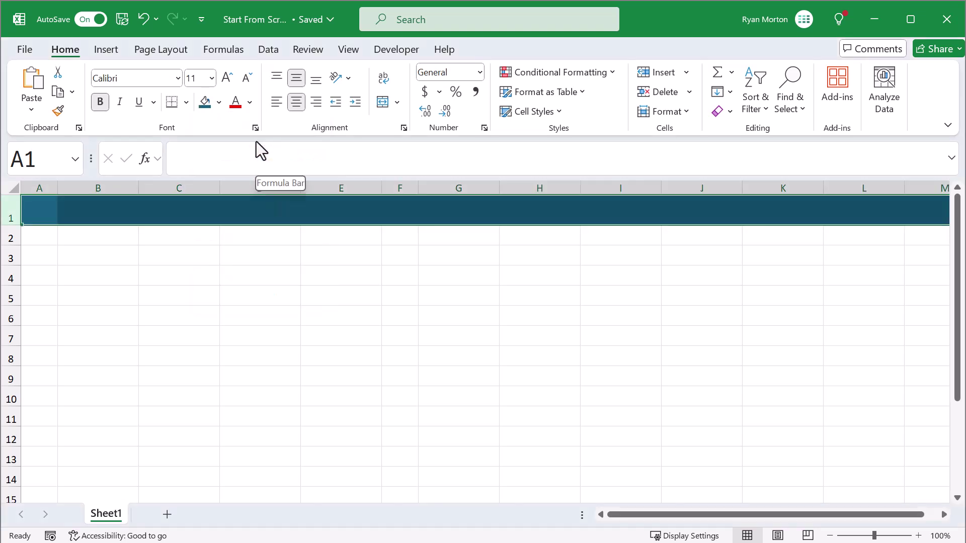
left_click(251, 107)
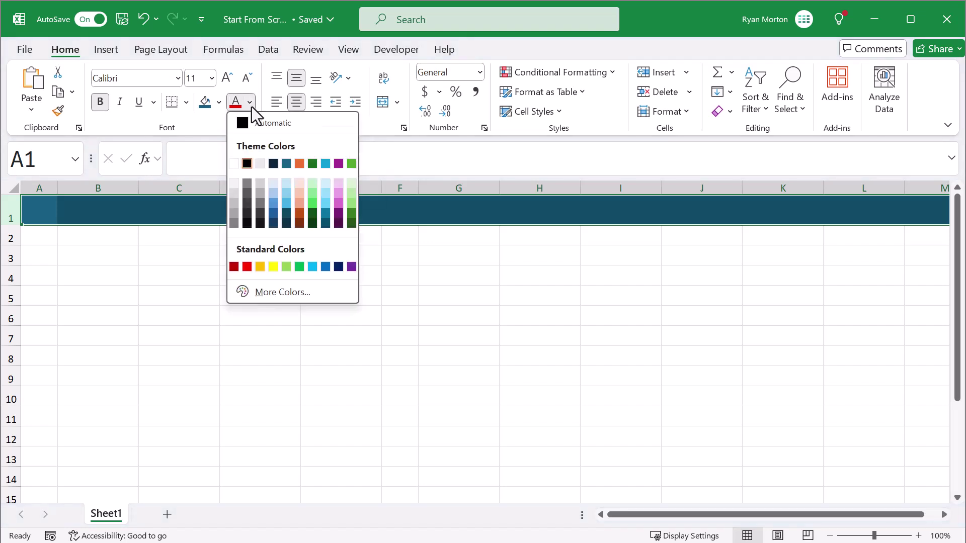
left_click(237, 164)
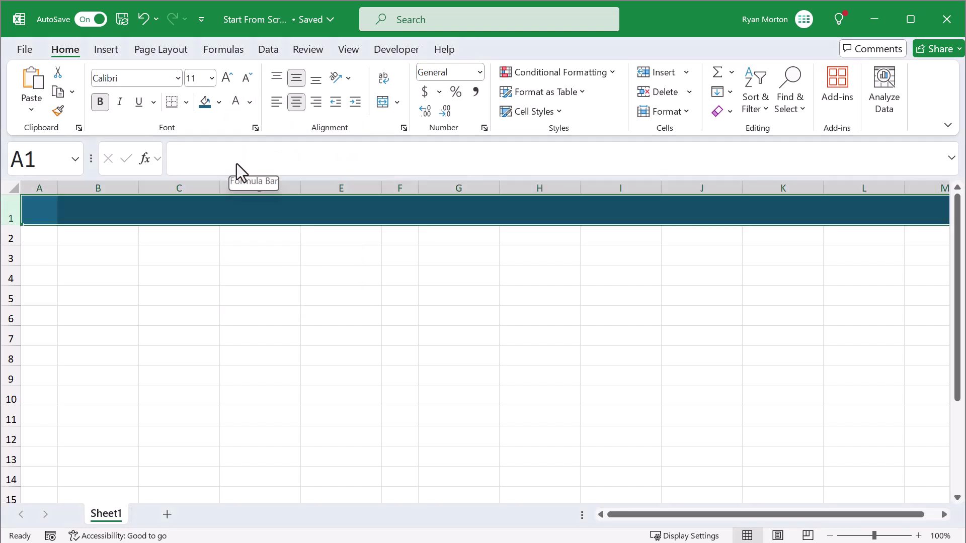
left_click(227, 77)
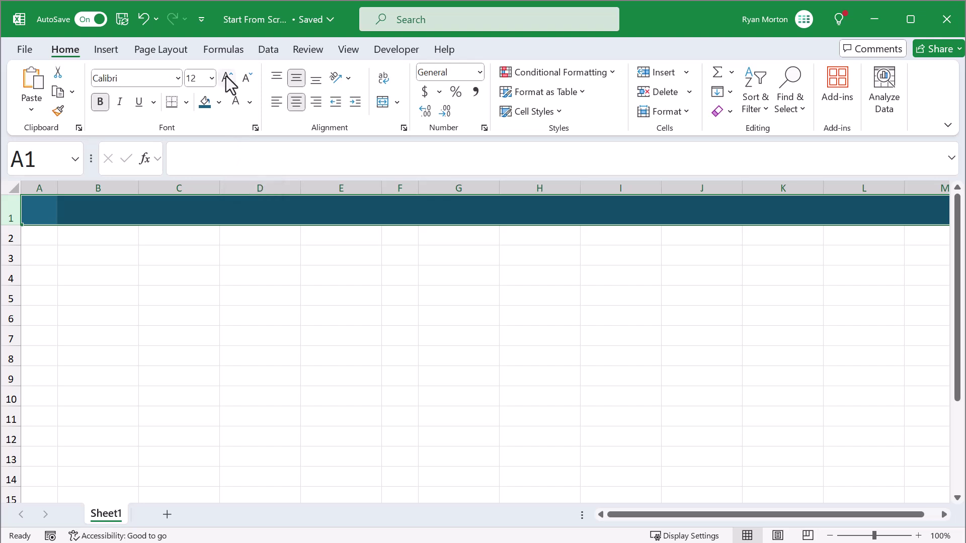
left_click(274, 104)
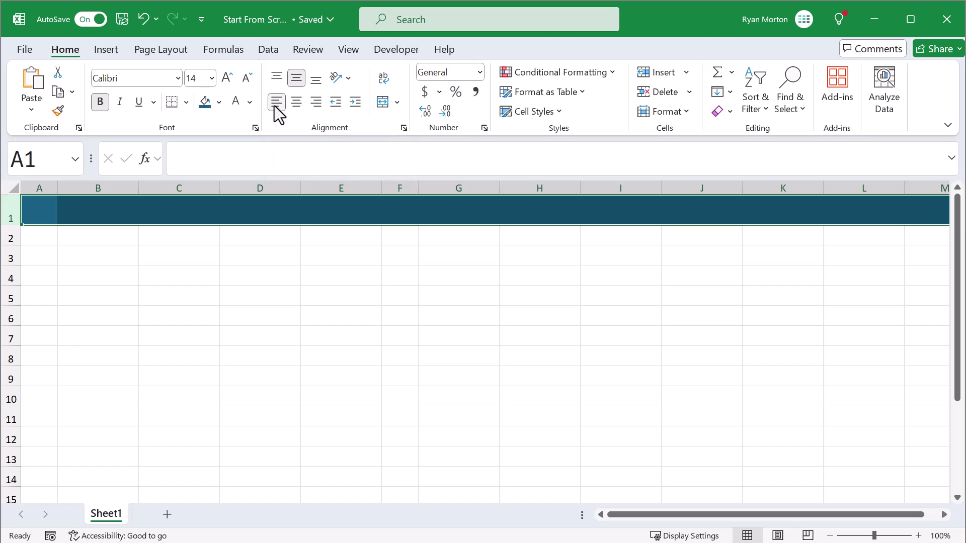
Select B2, then switch off Gridlines on the View tab.
left_click(105, 232)
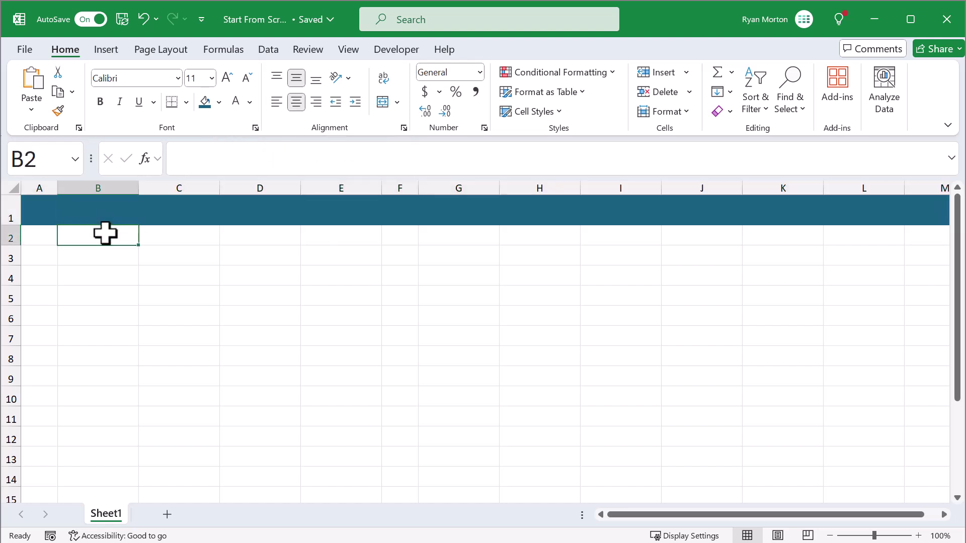
left_click(345, 53)
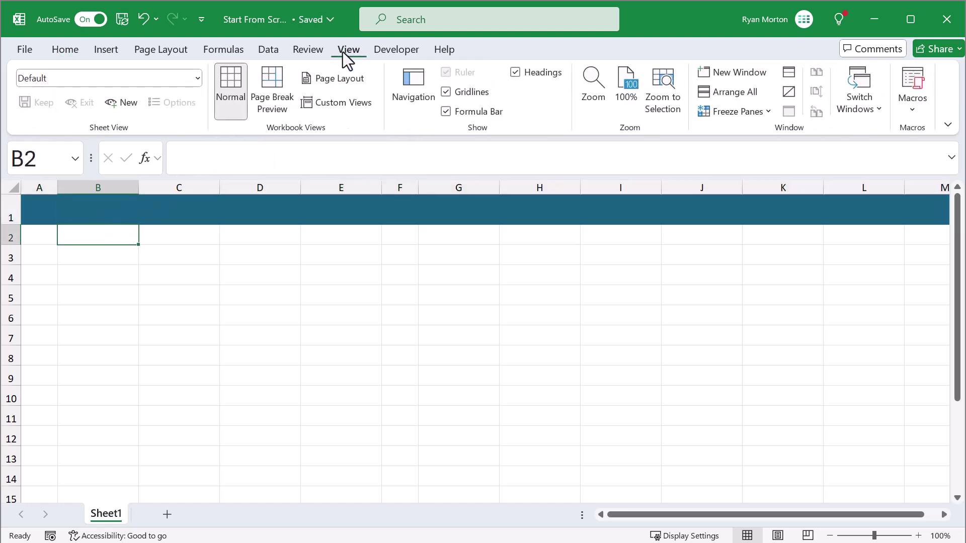
left_click(446, 92)
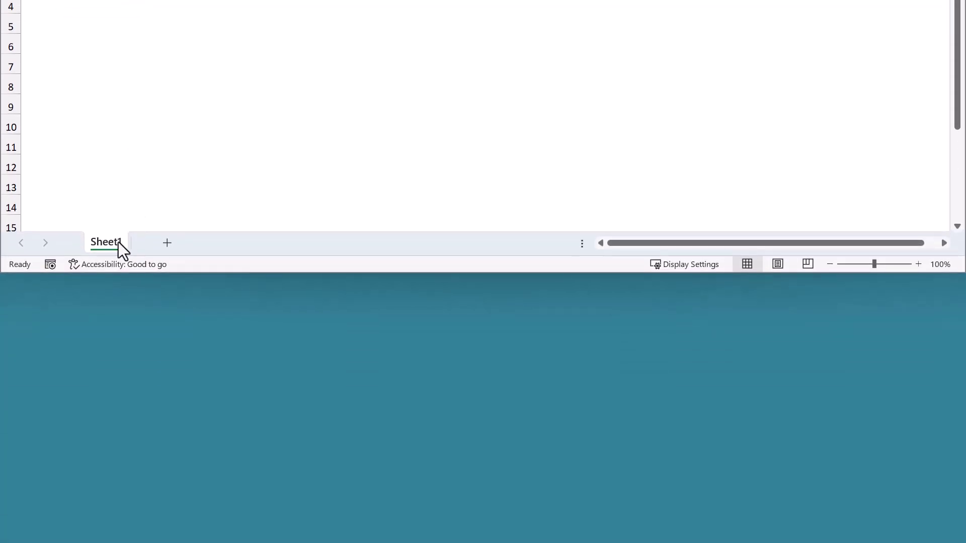
Create a copy of Sheet1 with Move or Copy.
right_click(111, 246)
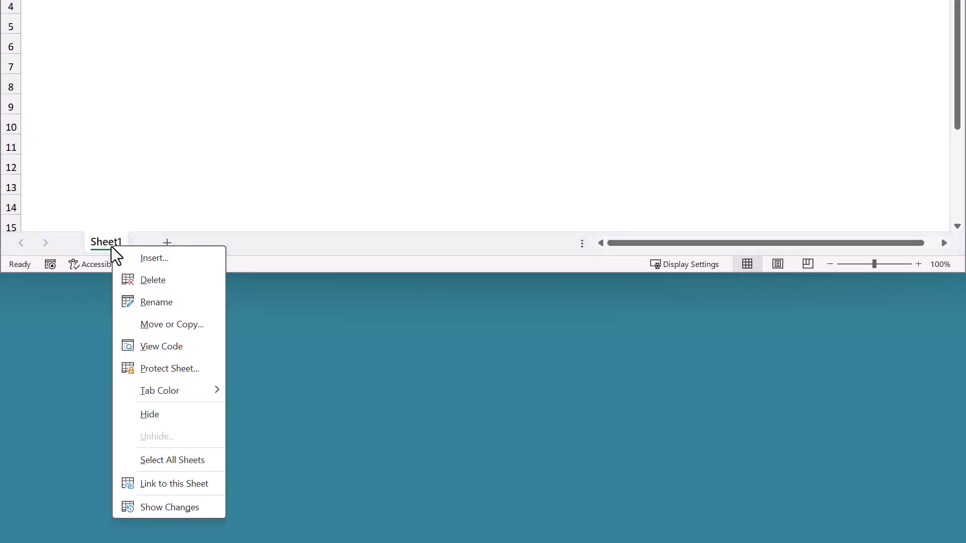
left_click(157, 324)
left_click(50, 416)
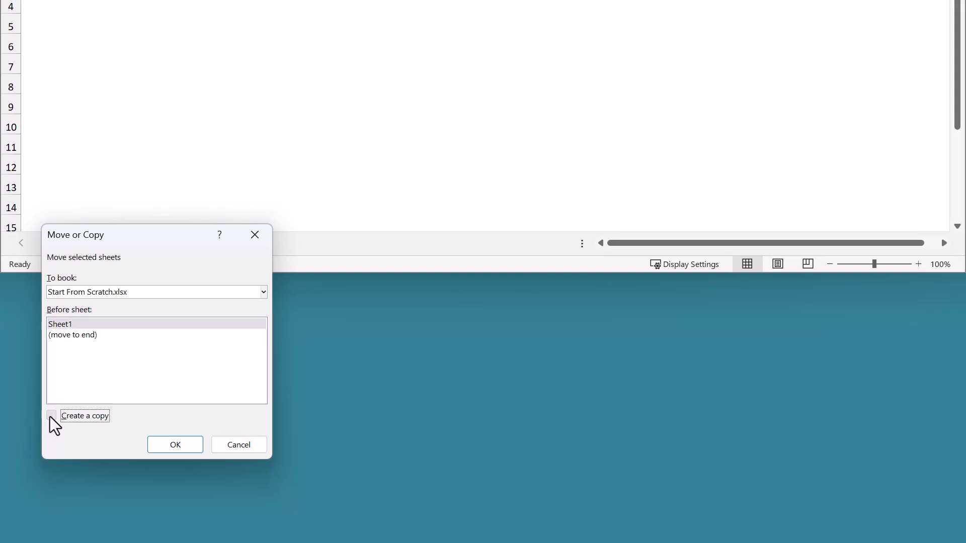
left_click(152, 445)
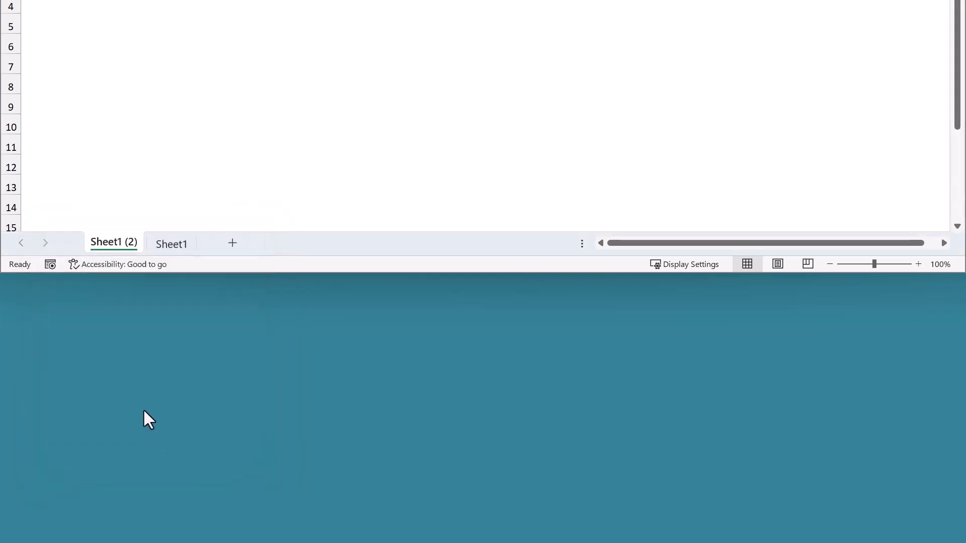
Rename the copied sheet Setup and Sheet1 JAN.
double_click(127, 243)
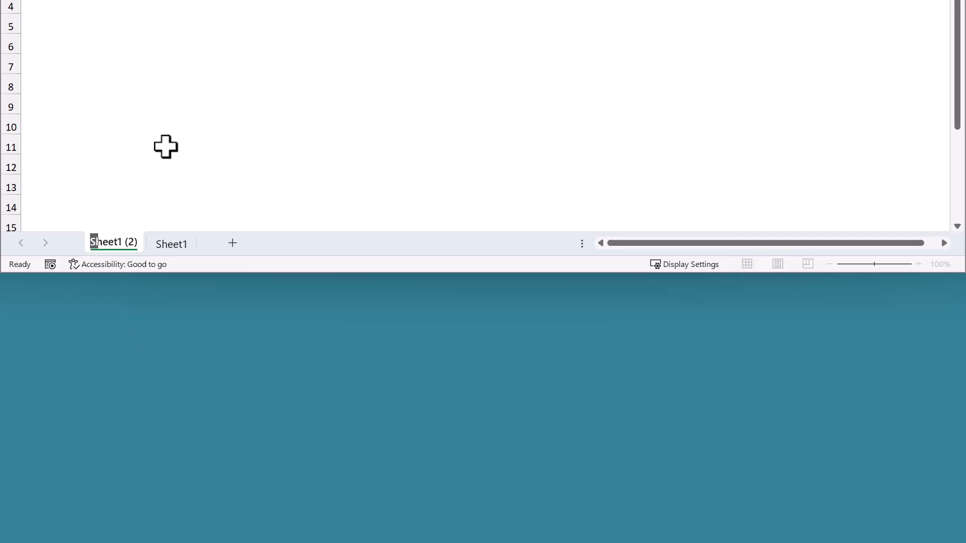
type("Setup")
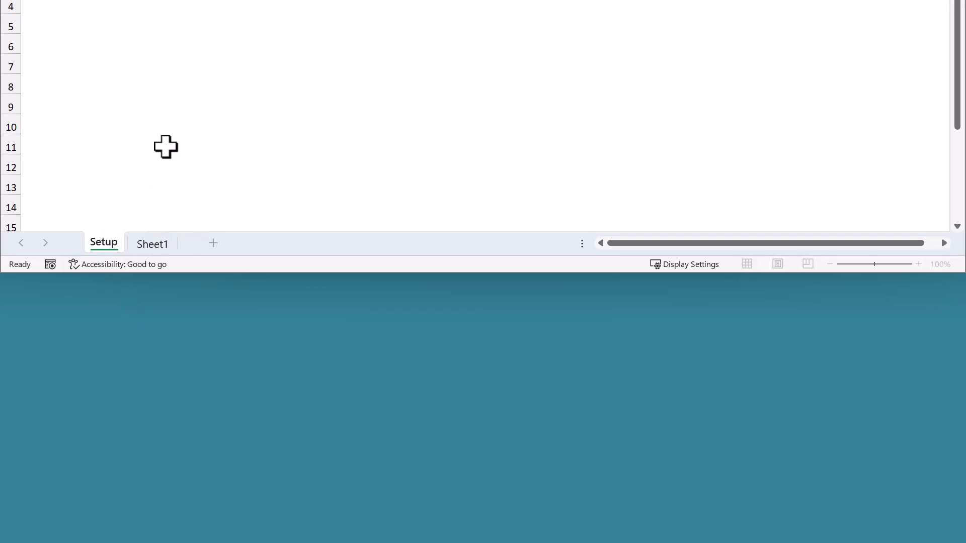
double_click(152, 245)
type("JAN")
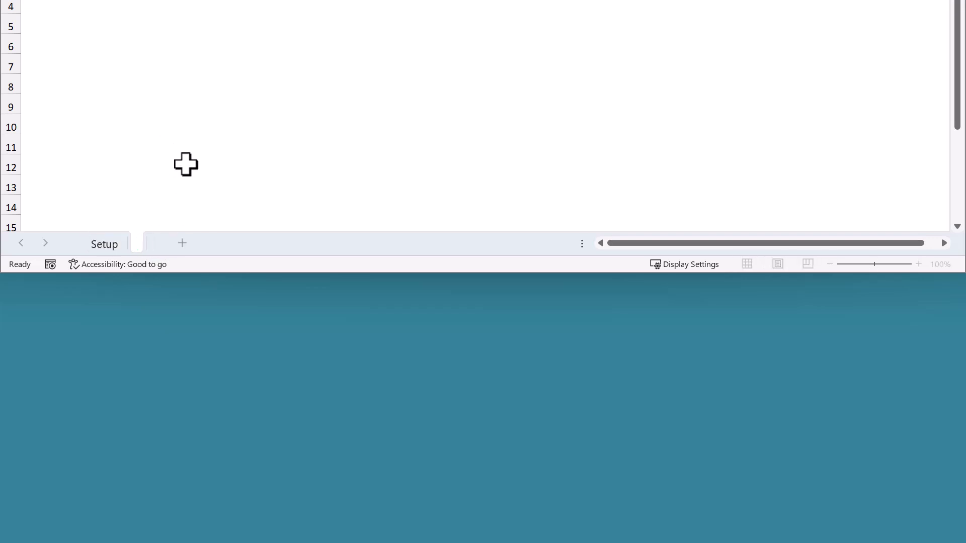
key("Return")
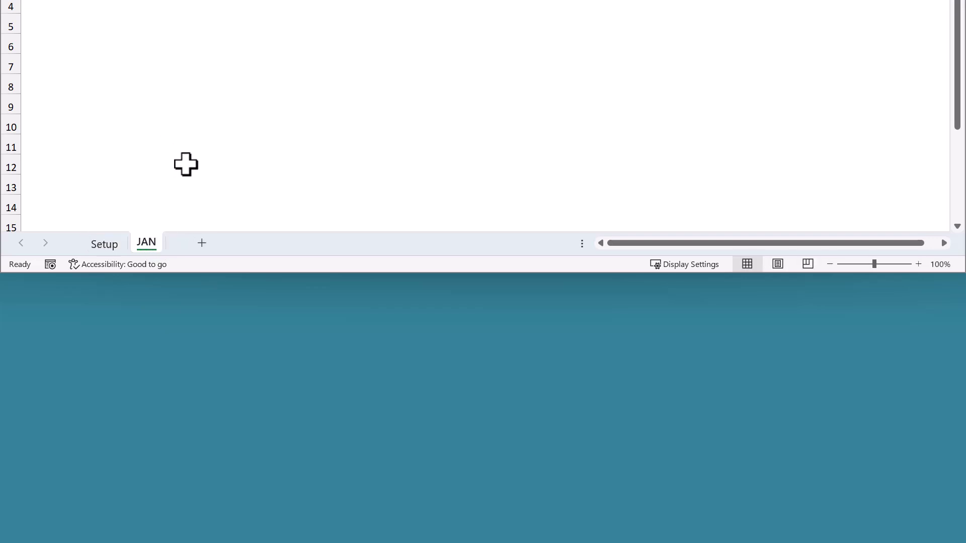
Enter the title SETUP in B1 on the Setup sheet.
left_click(116, 243)
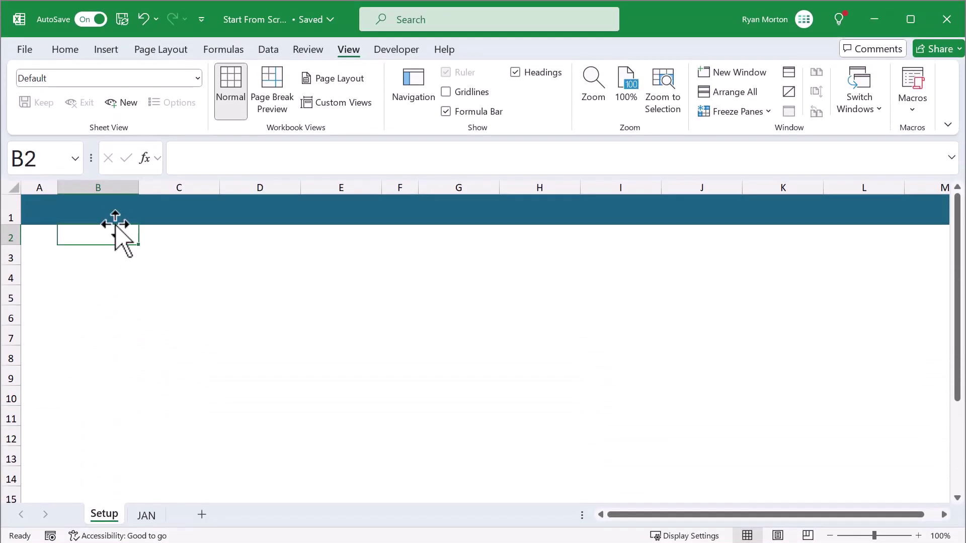
left_click(115, 211)
type("SETUP")
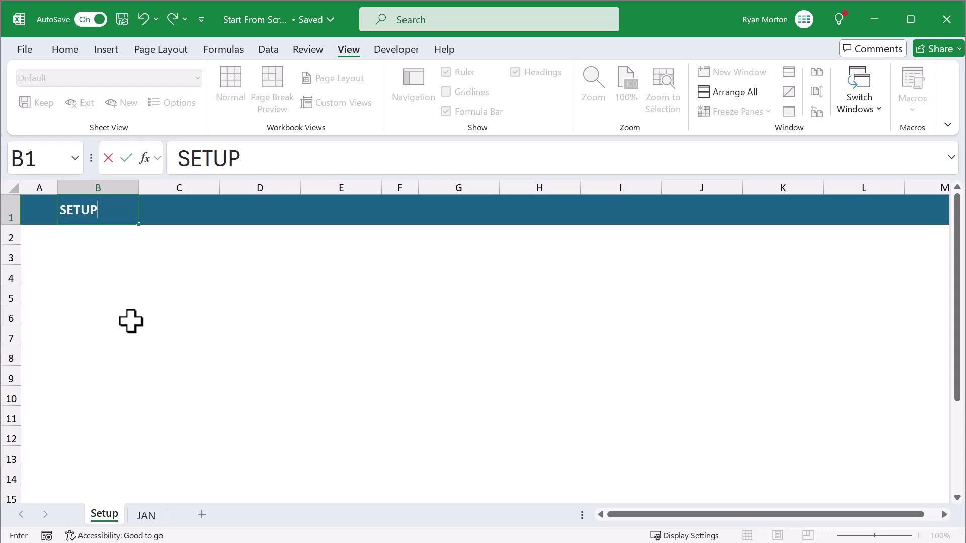
key("Return")
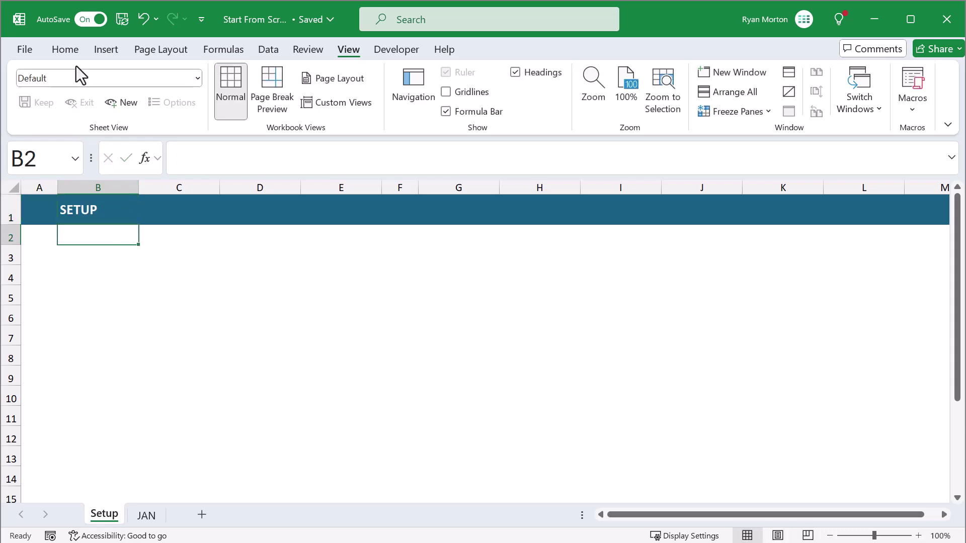
Set the border line colour to light grey (White, Background 1, Darker 25%).
left_click(70, 50)
left_click(186, 103)
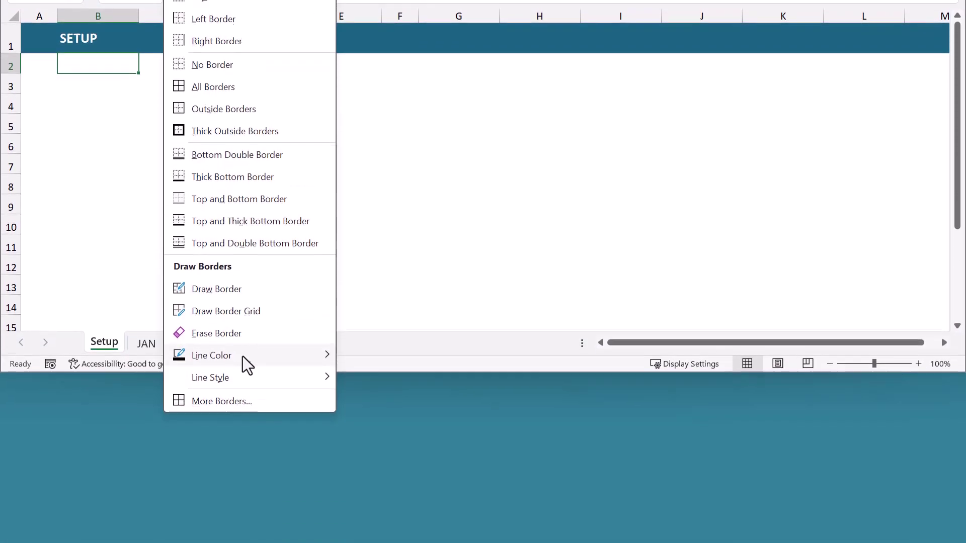
mouse_move(246, 528)
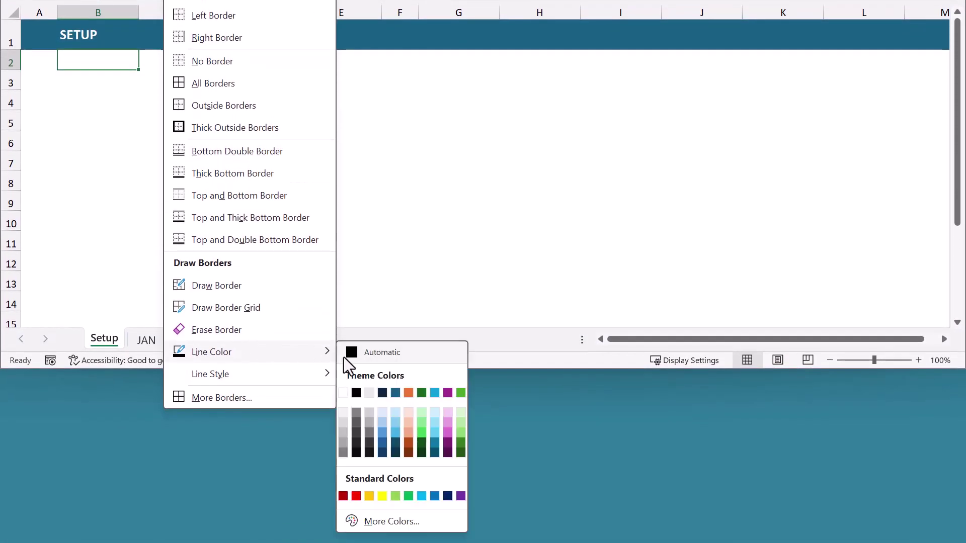
left_click(344, 433)
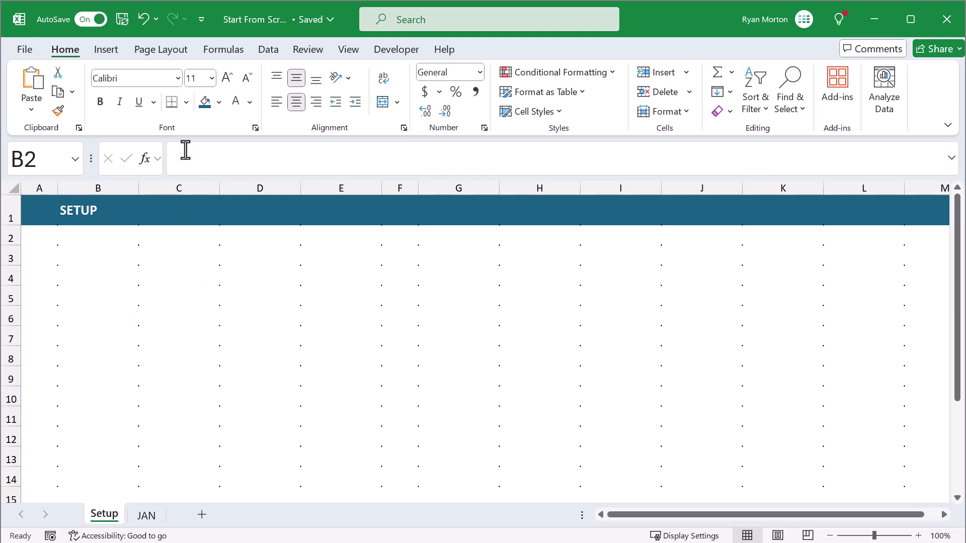
left_click(185, 103)
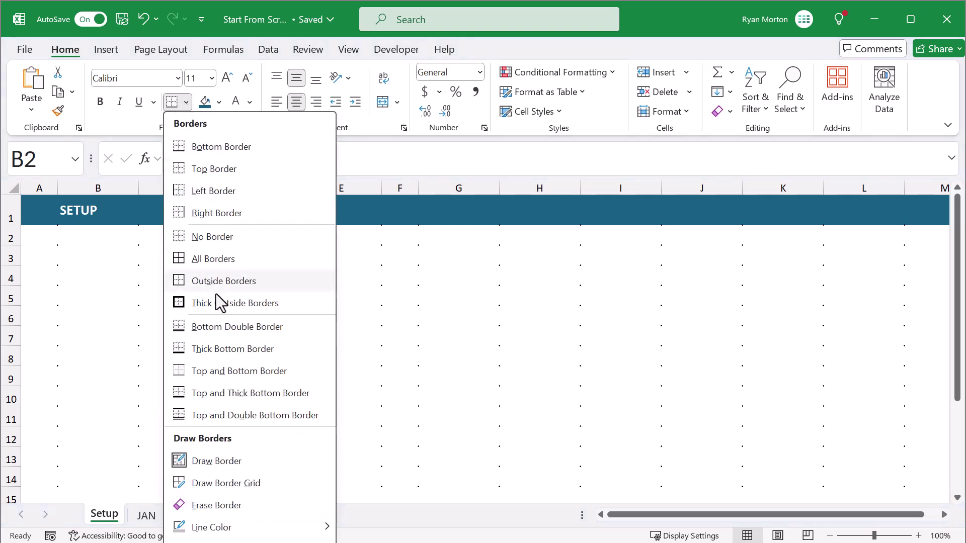
left_click(220, 459)
key("Escape")
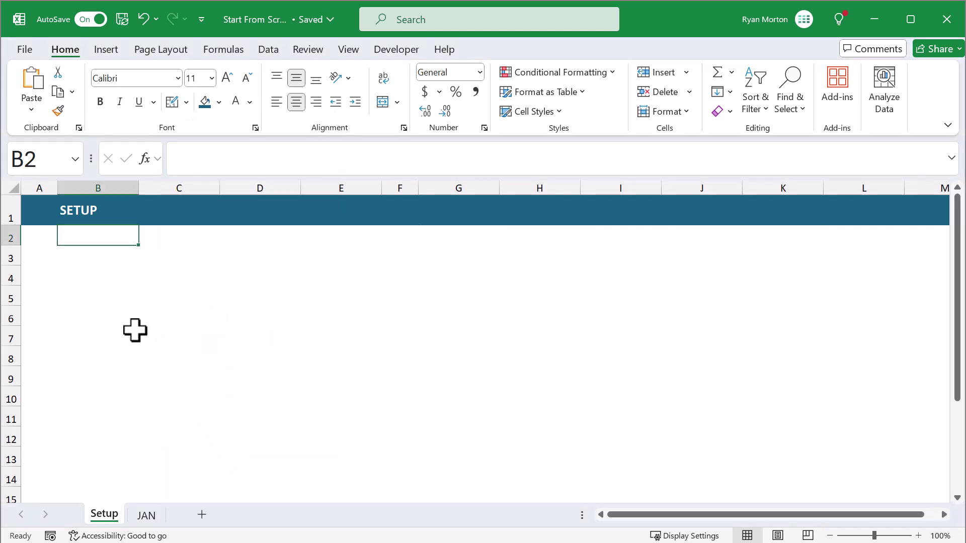
Give B3:C3 all borders and fill B3 light grey.
left_click(90, 253)
left_click_drag(130, 258, 175, 257)
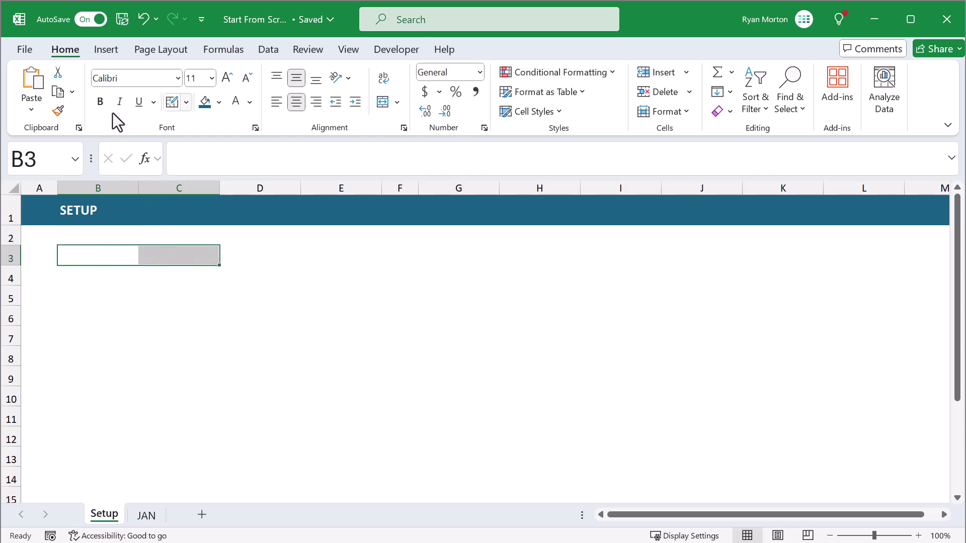
left_click(187, 102)
left_click(210, 265)
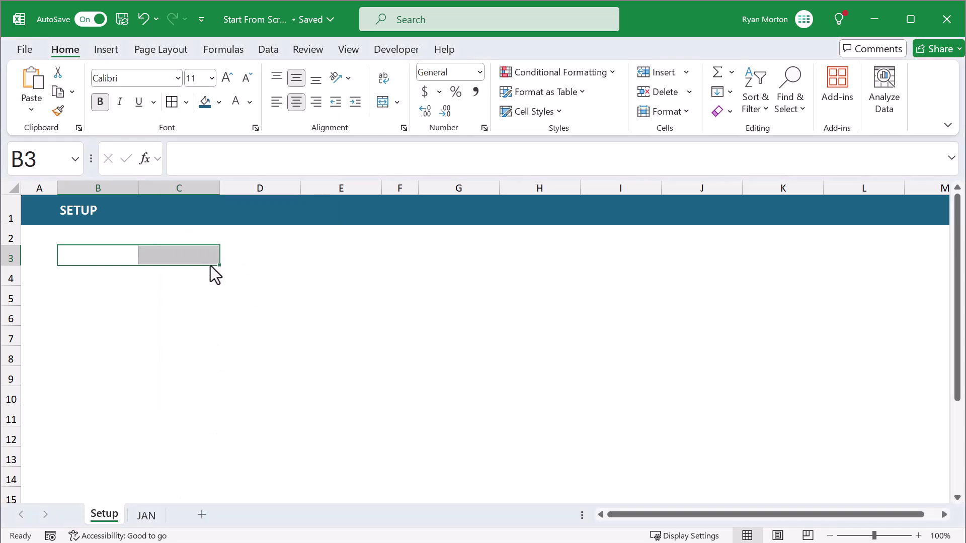
left_click(112, 254)
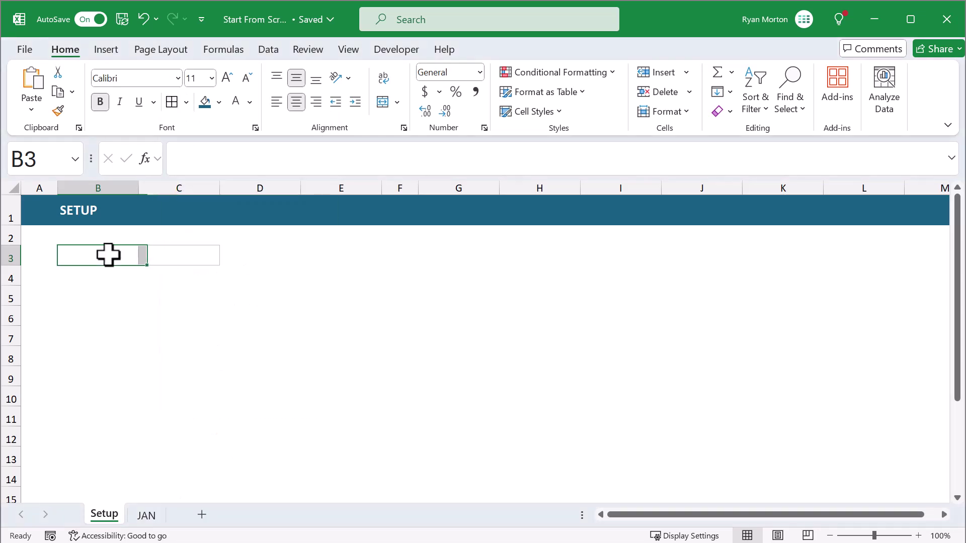
left_click(219, 102)
left_click(209, 162)
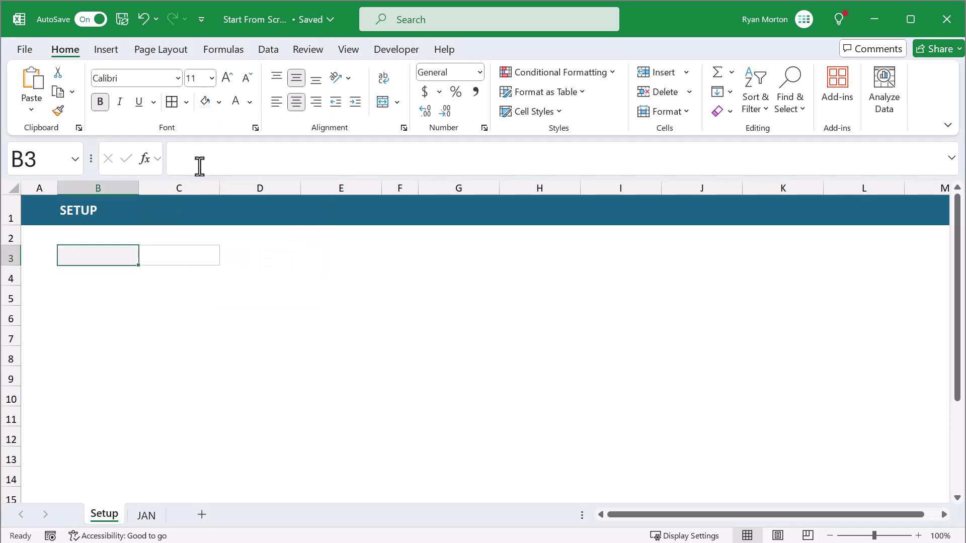
Enter the label YEAR in B3 and 2024 in C3.
type("YEAR")
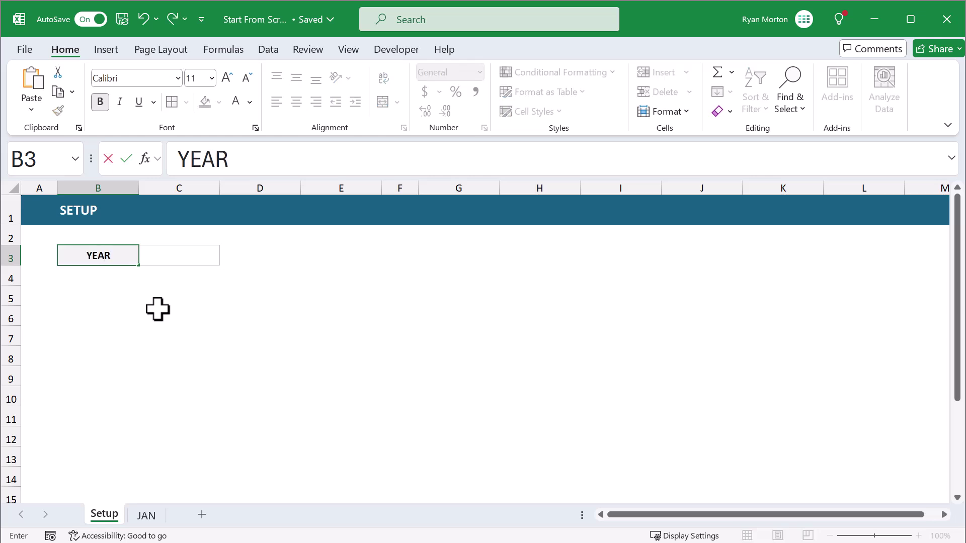
key("Return")
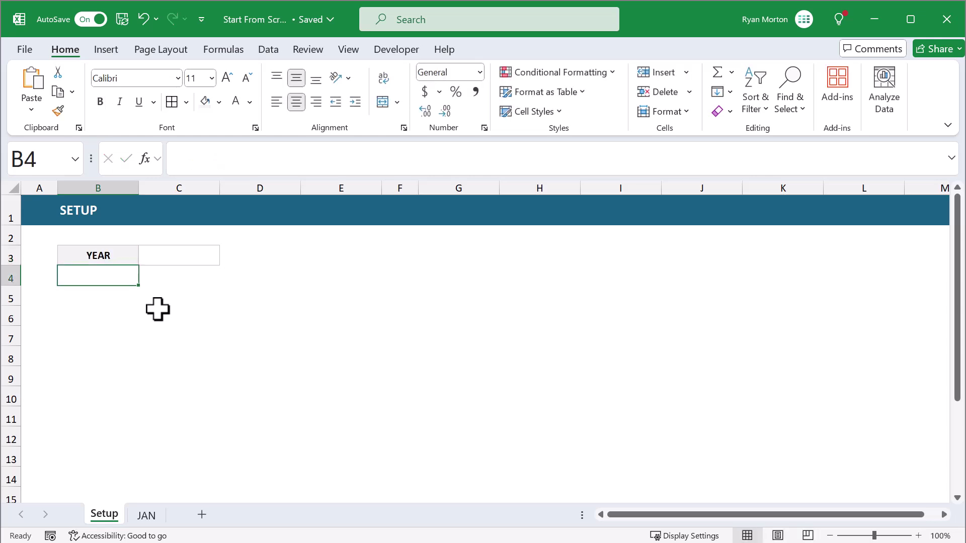
left_click(162, 254)
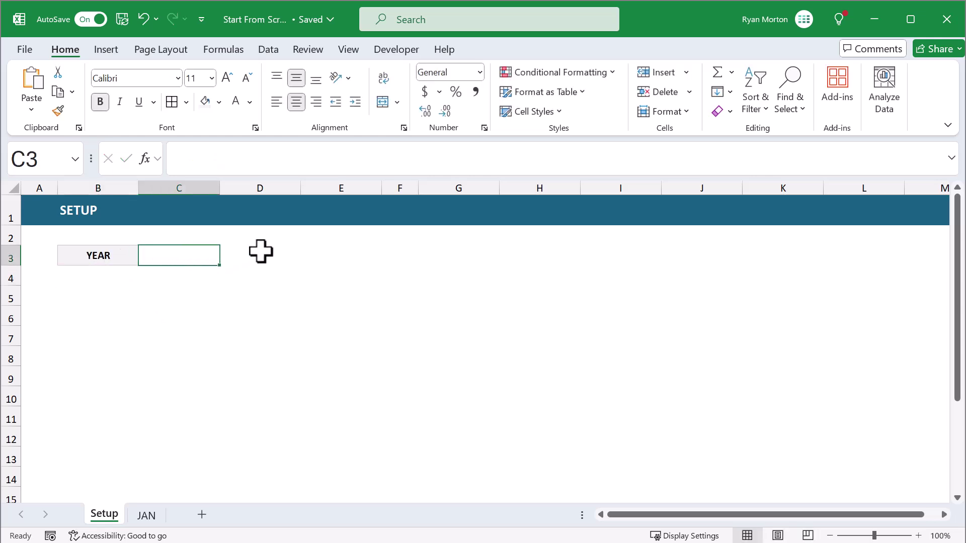
type("2024")
key("Return")
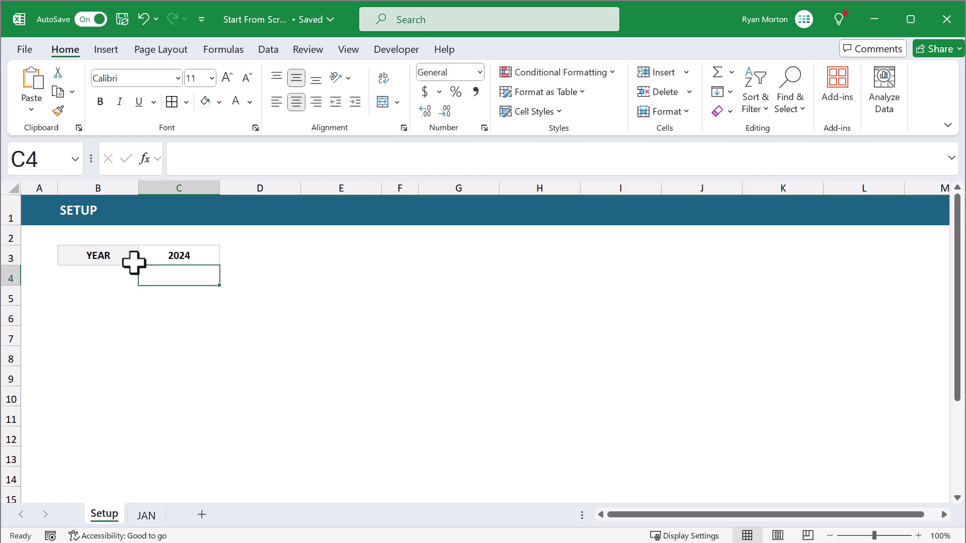
Copy the YEAR row B3:C3 and paste it into B5:C5.
left_click(116, 254)
left_click_drag(125, 251, 168, 255)
right_click(154, 257)
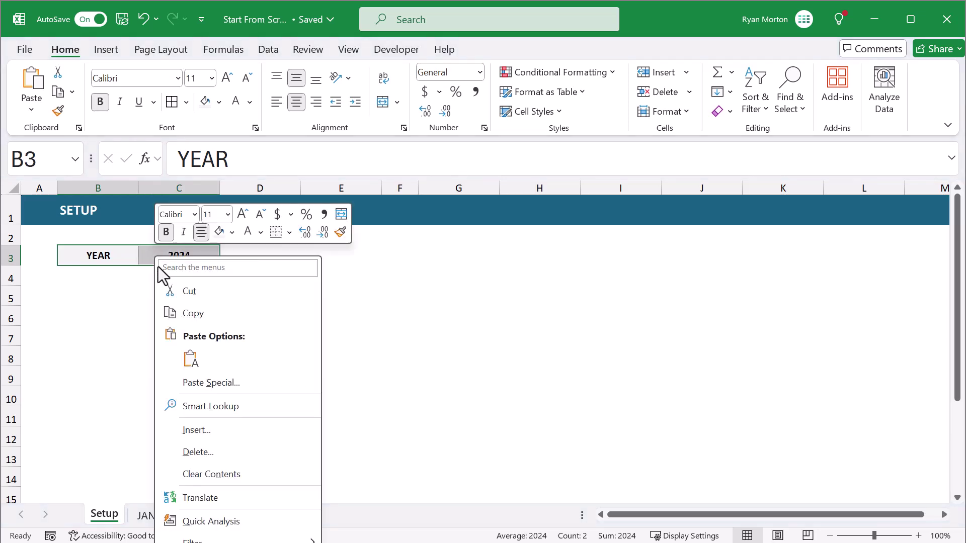
left_click(189, 313)
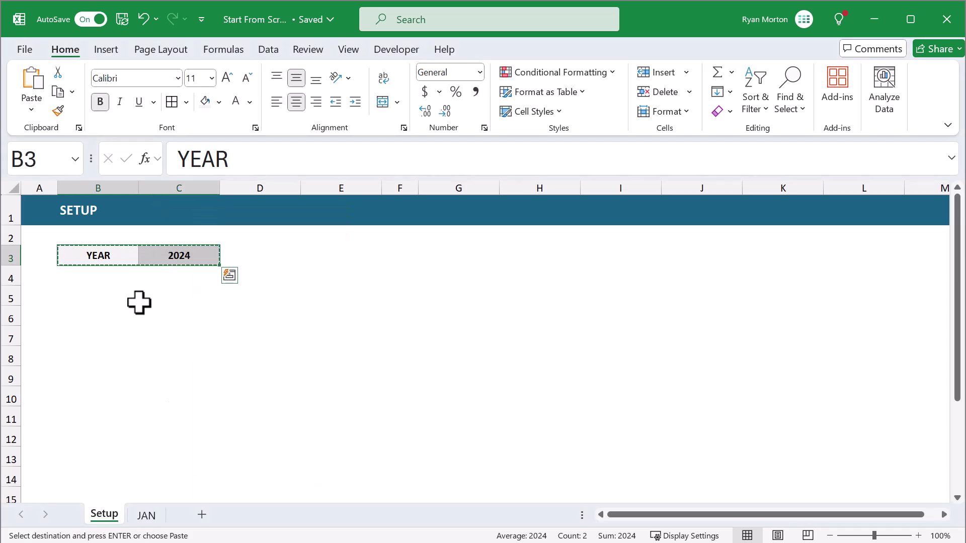
left_click(88, 296)
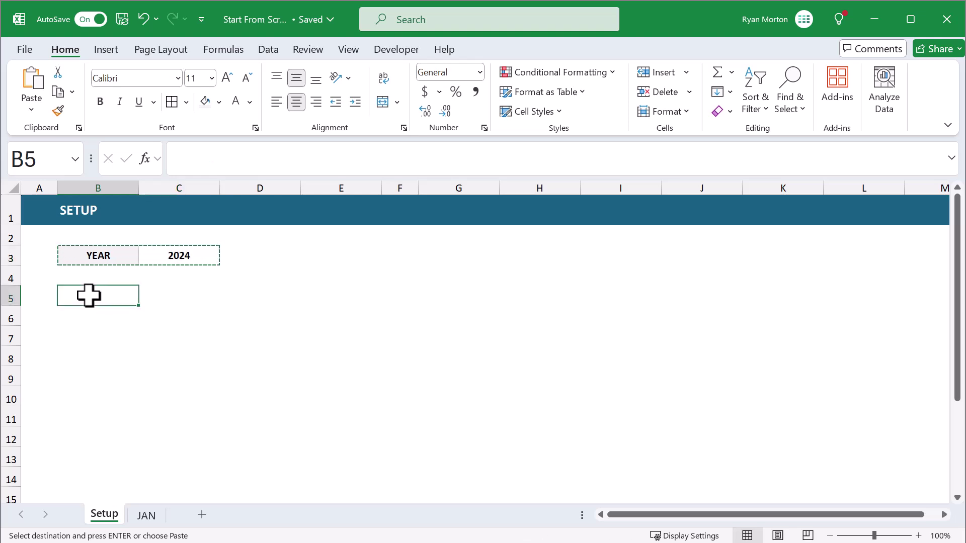
right_click(89, 297)
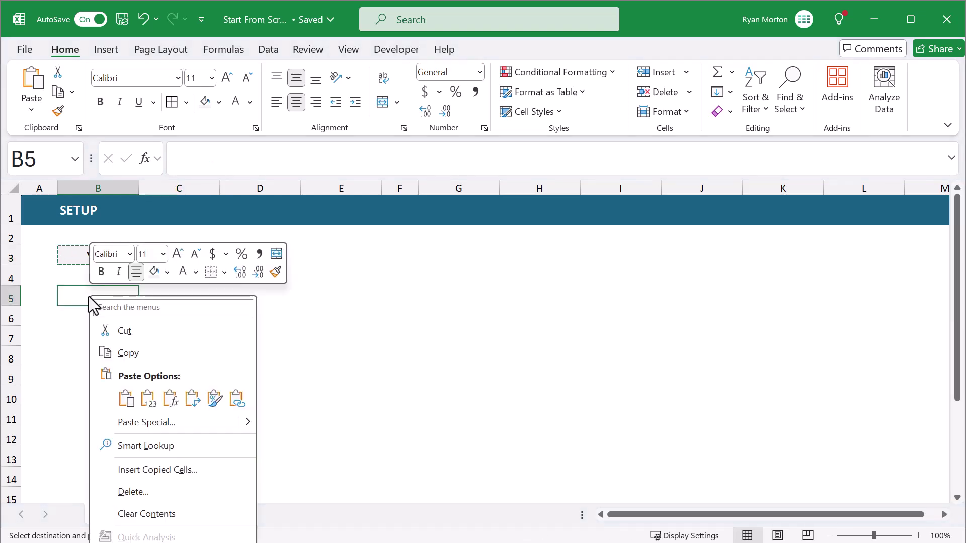
left_click(127, 402)
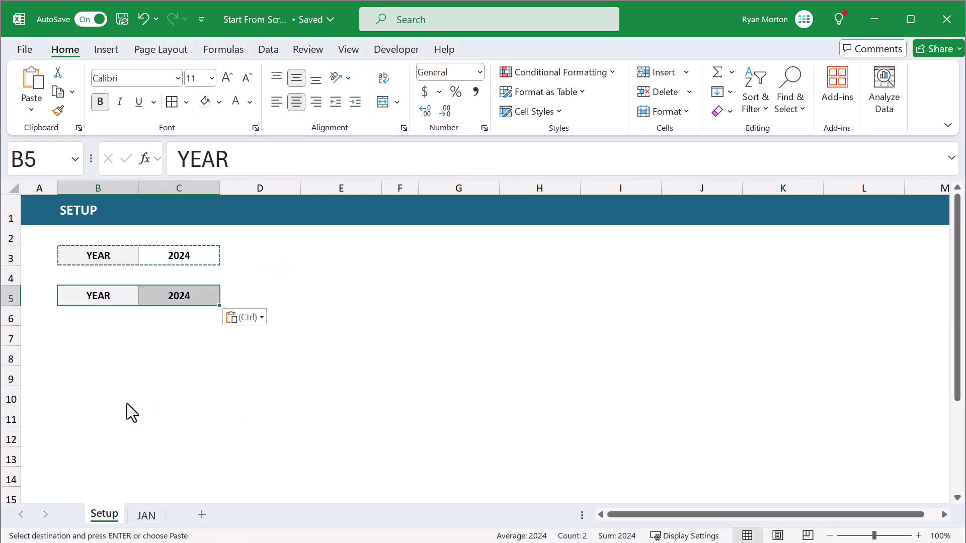
Relabel B5 as GOAL WEIGHT and enter 200 in C5.
left_click(122, 296)
type("W")
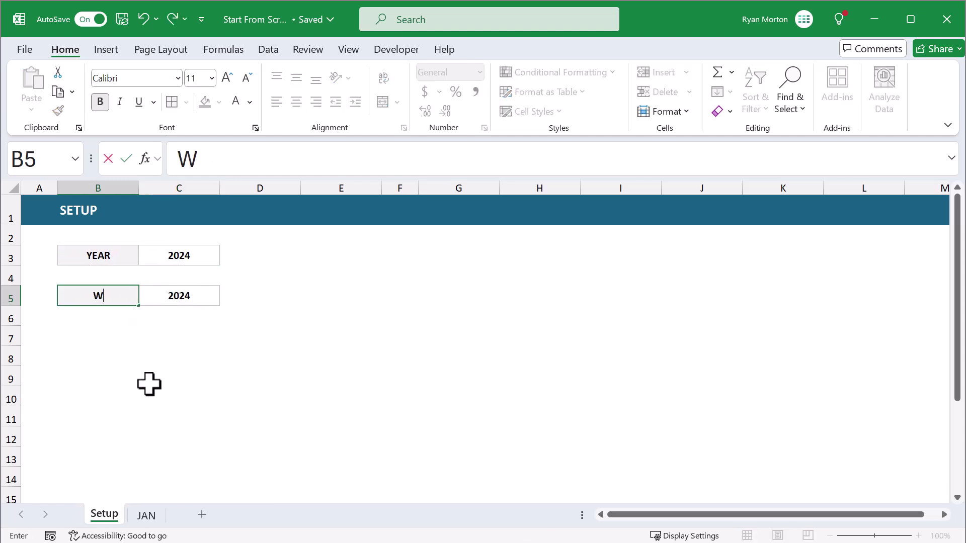
type("OAL WEIGHT")
key("Return")
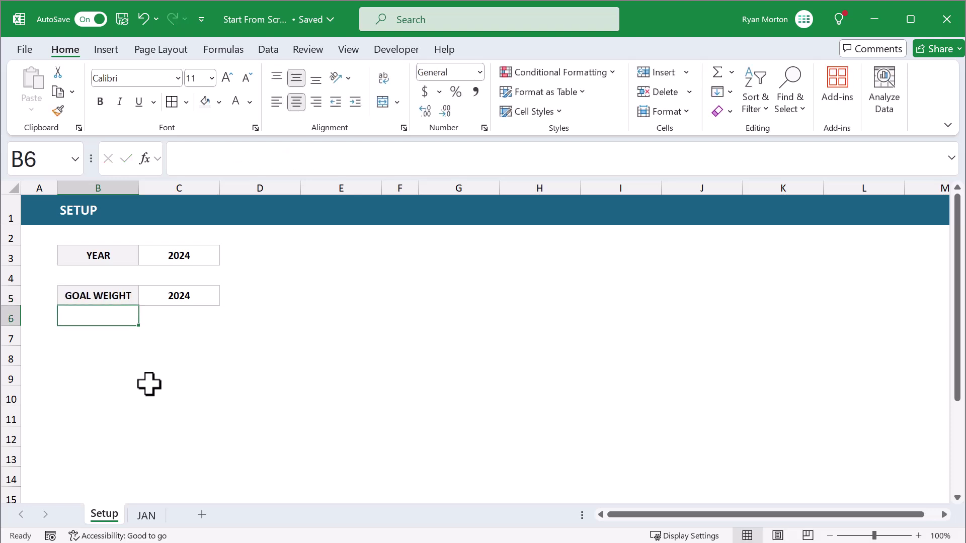
left_click(201, 294)
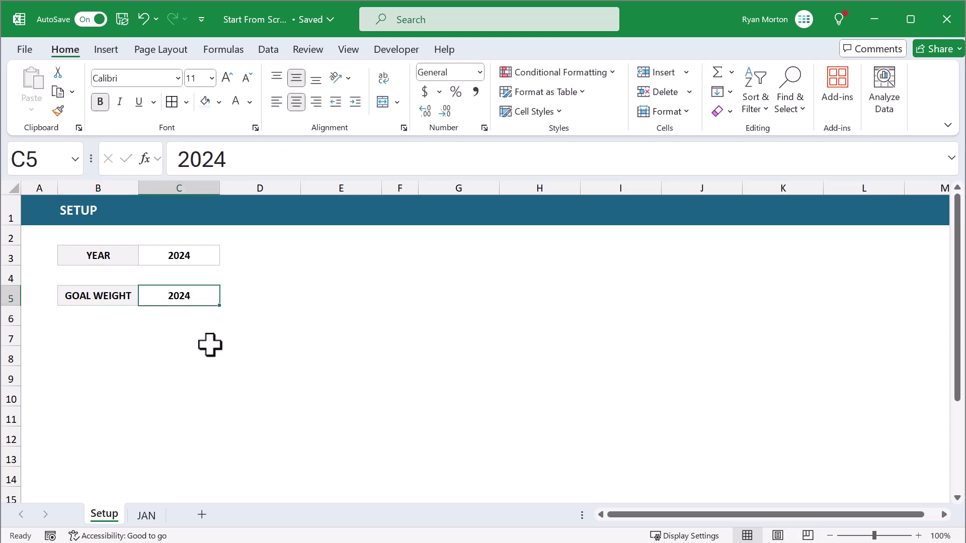
type("200")
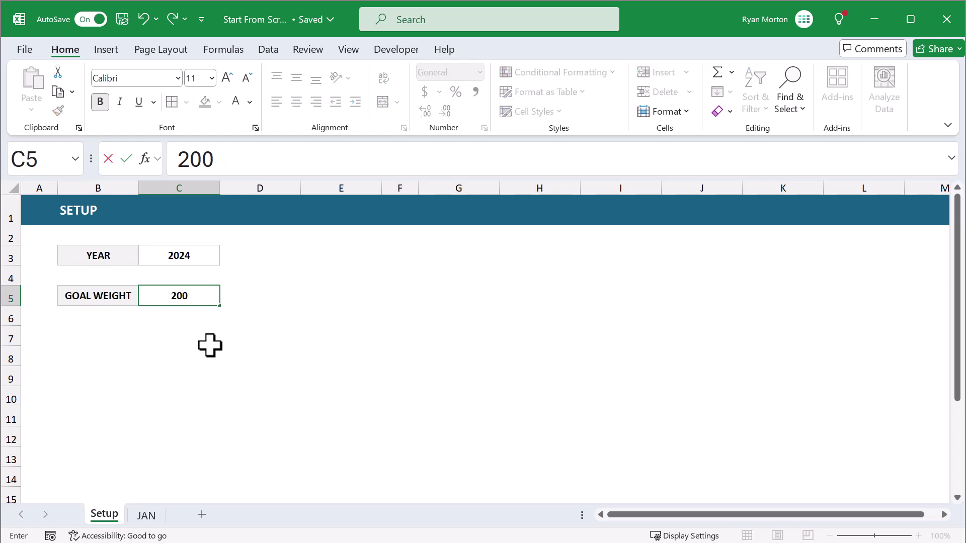
key("Return")
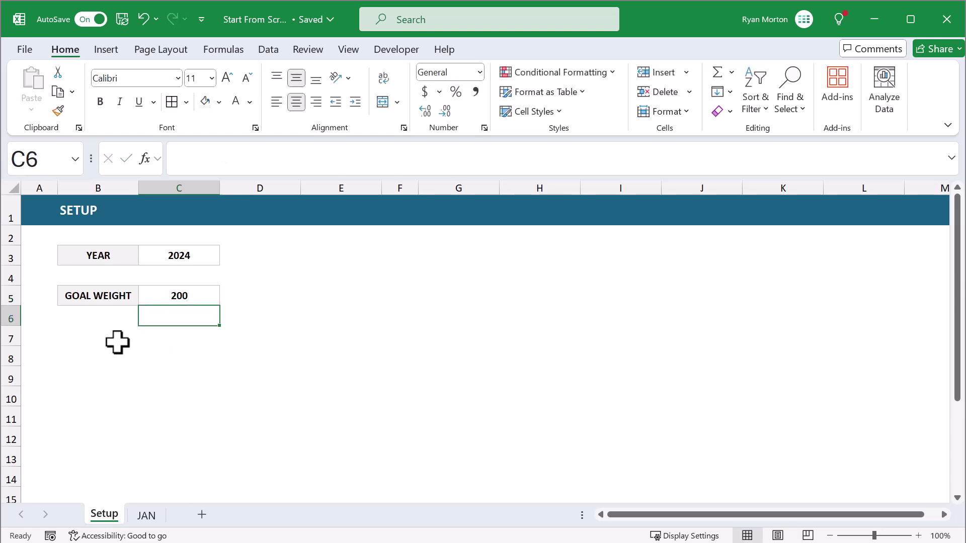
Enter JAN in B7 and AutoFill down to DEC in B18.
left_click(100, 337)
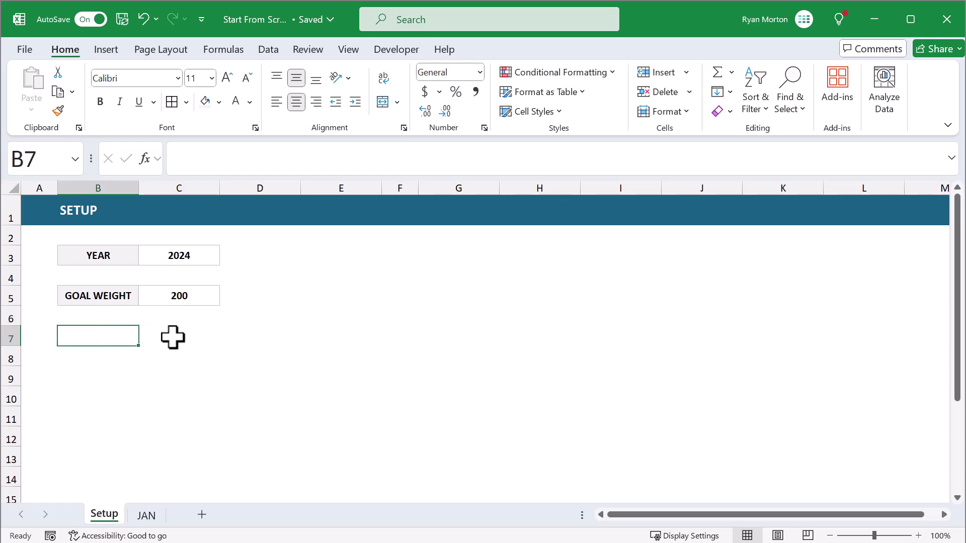
type("JAN")
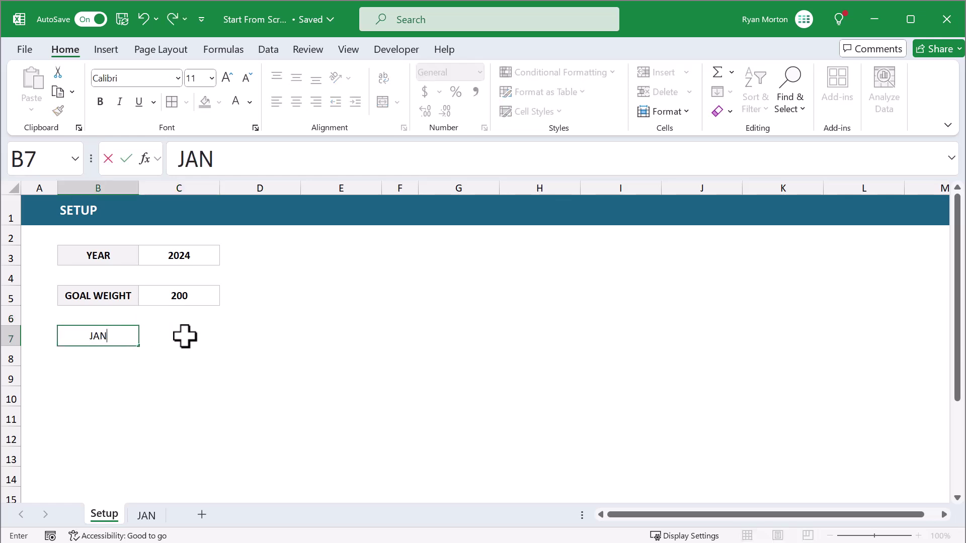
key("Return")
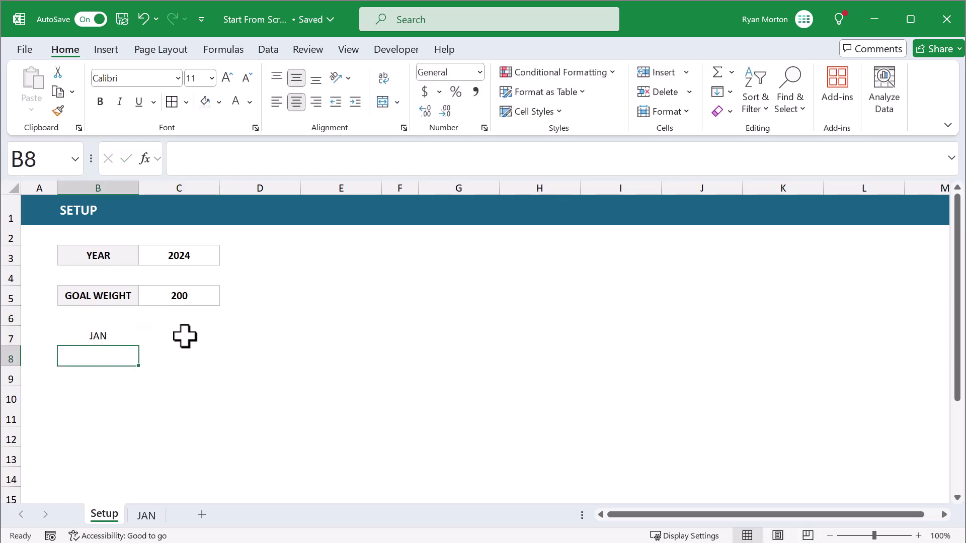
left_click(129, 338)
left_click_drag(139, 346, 136, 368)
scroll(146, 369, "up", 2)
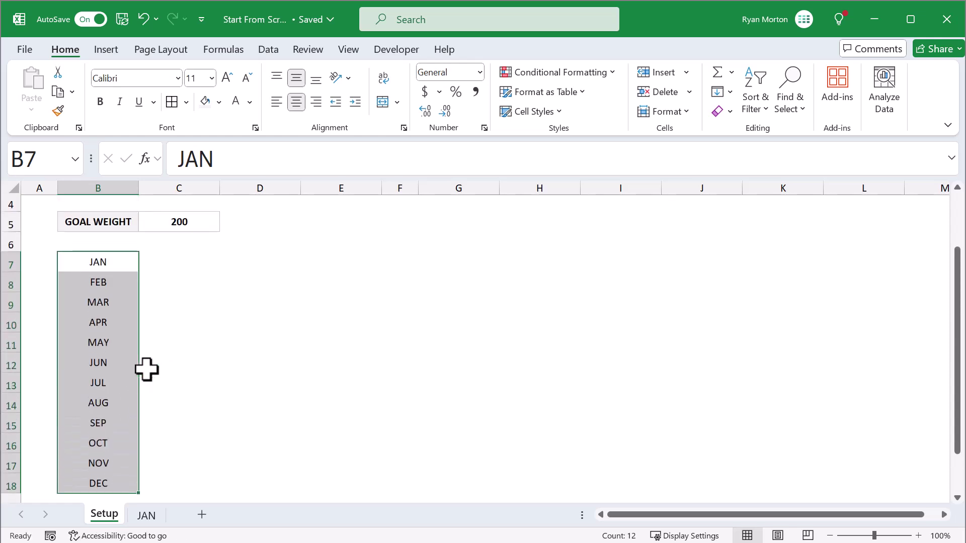
left_click(234, 304)
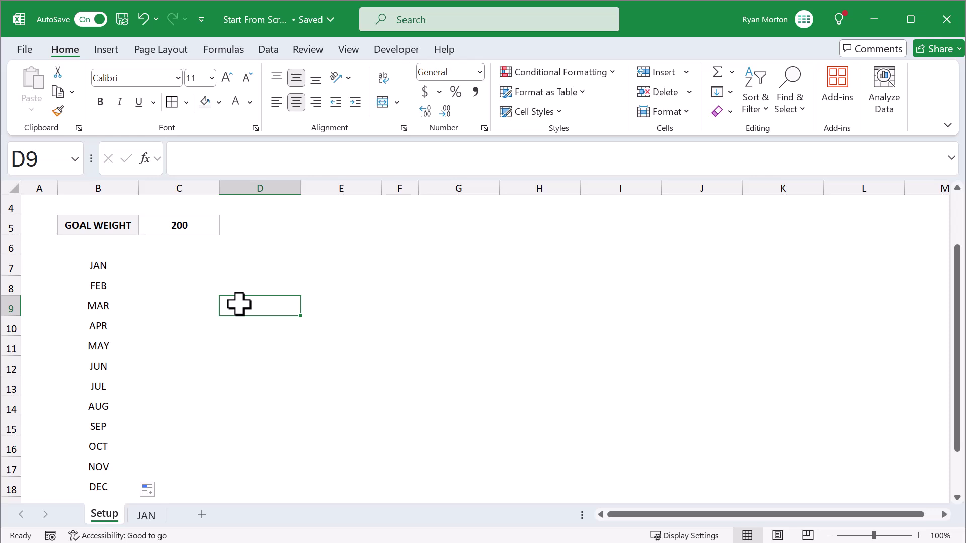
scroll(239, 304, "up", 1)
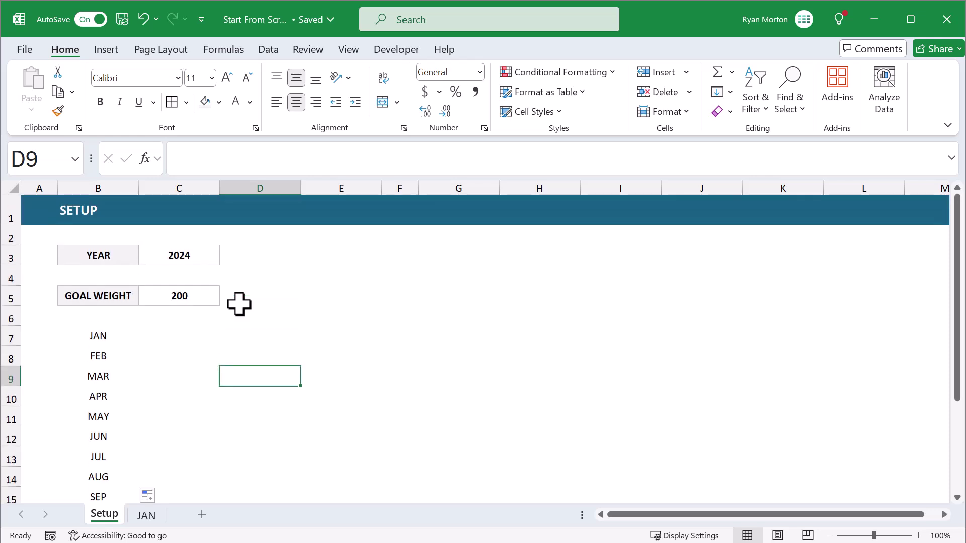
Name cell C3 startYear and verify it from the Name Box list.
left_click(204, 255)
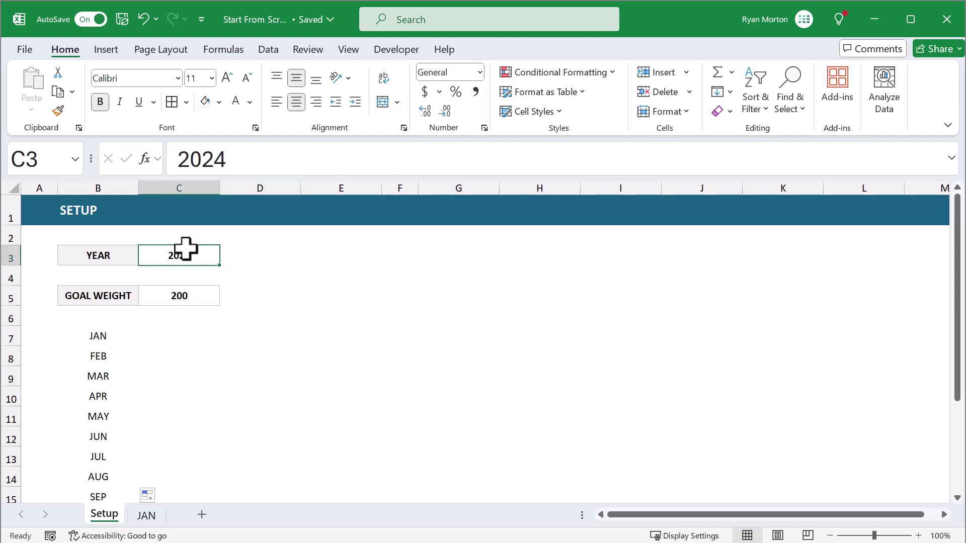
left_click_drag(86, 160, 201, 159)
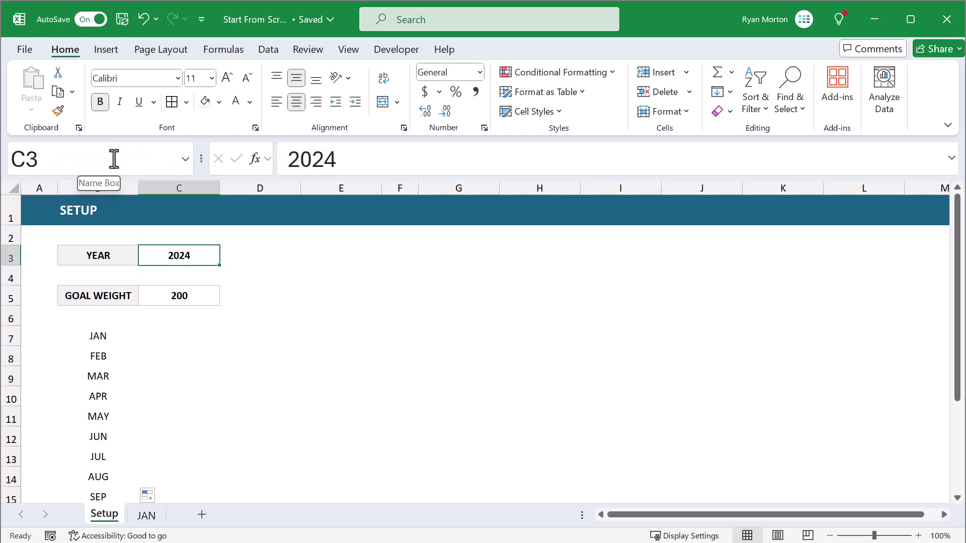
left_click(114, 159)
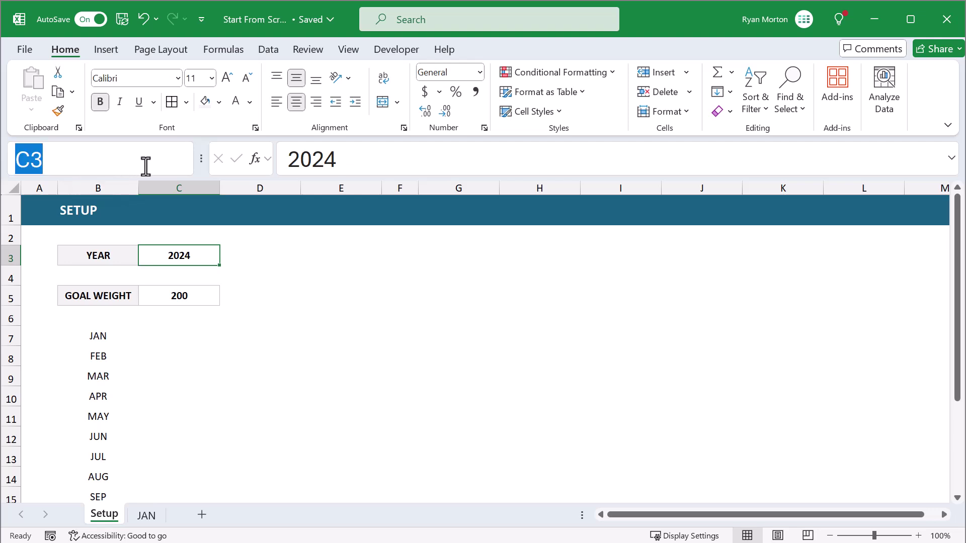
type("S")
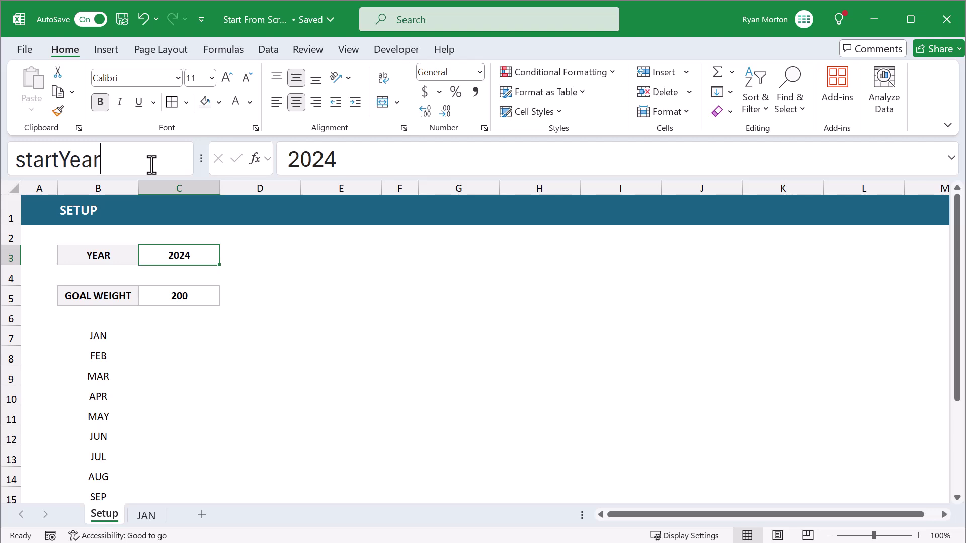
left_click(248, 336)
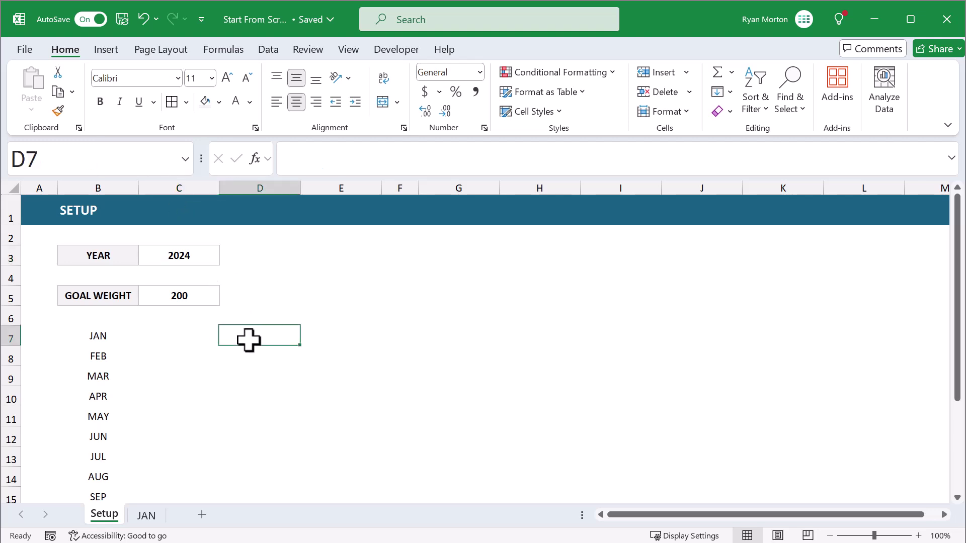
left_click(187, 161)
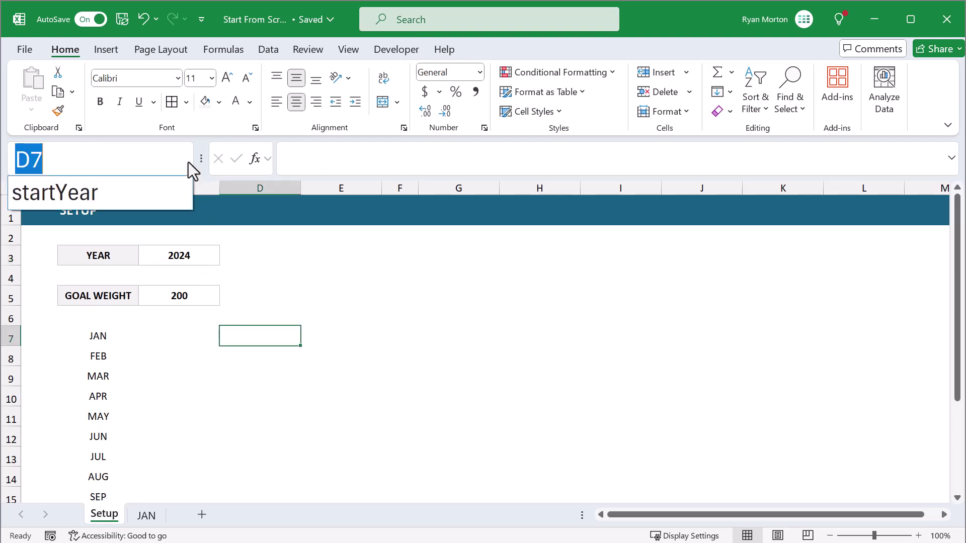
left_click(119, 196)
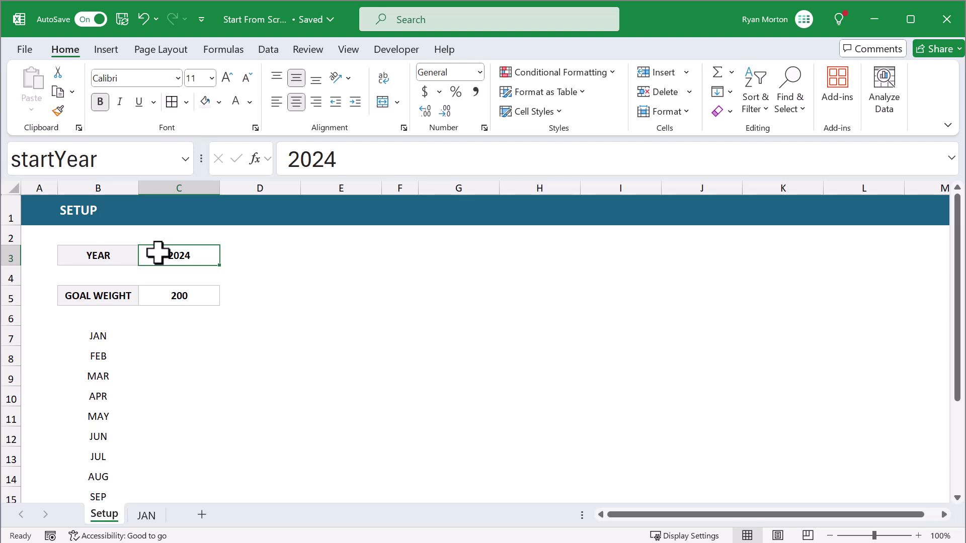
Name the goal weight cell C5 goalWeight.
left_click(163, 296)
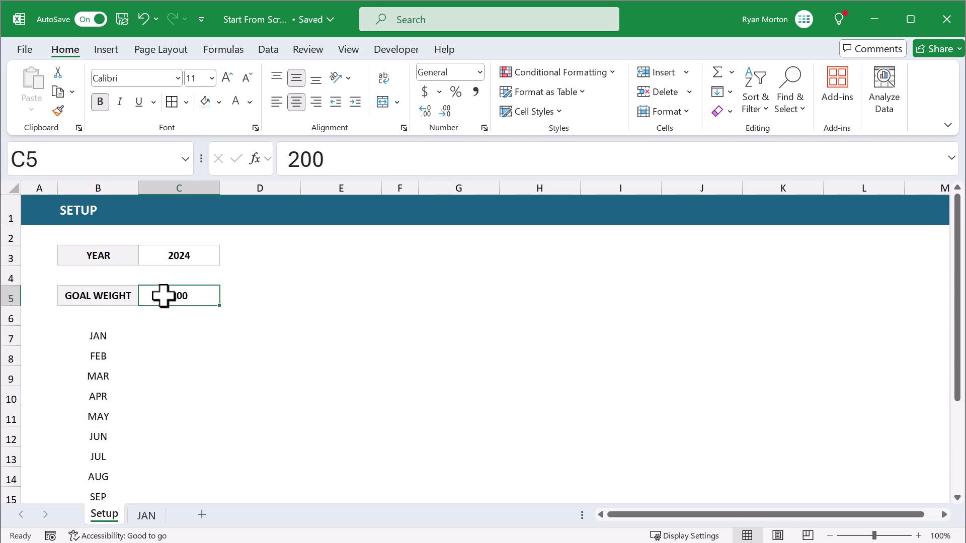
left_click(160, 159)
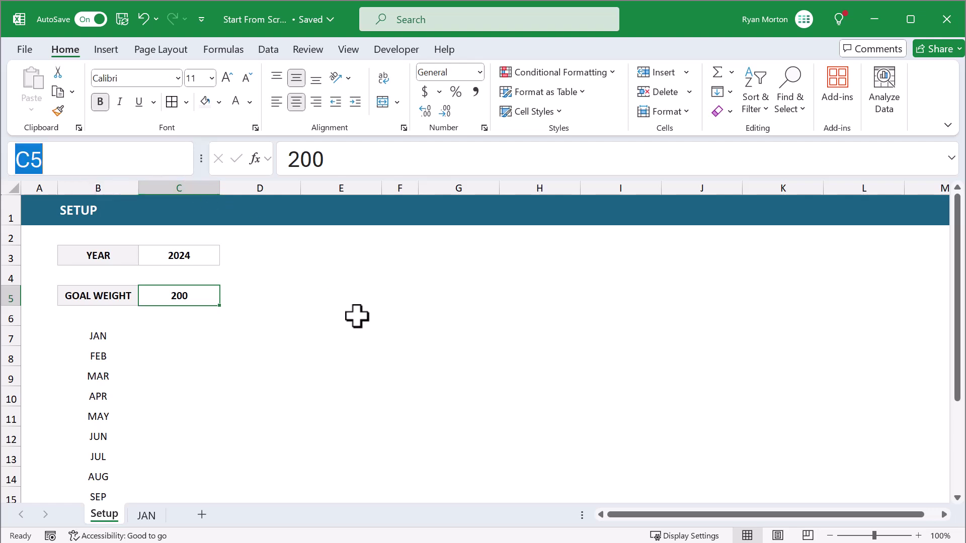
type("goalWeight")
key("Return")
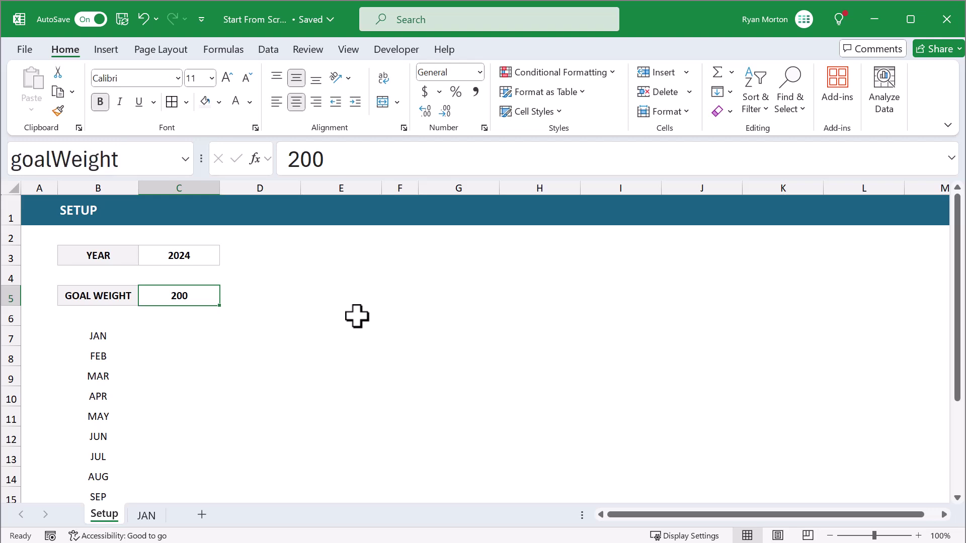
Name B7:B18 monthList and check the defined names in the Name Box.
scroll(357, 313, "down", 1)
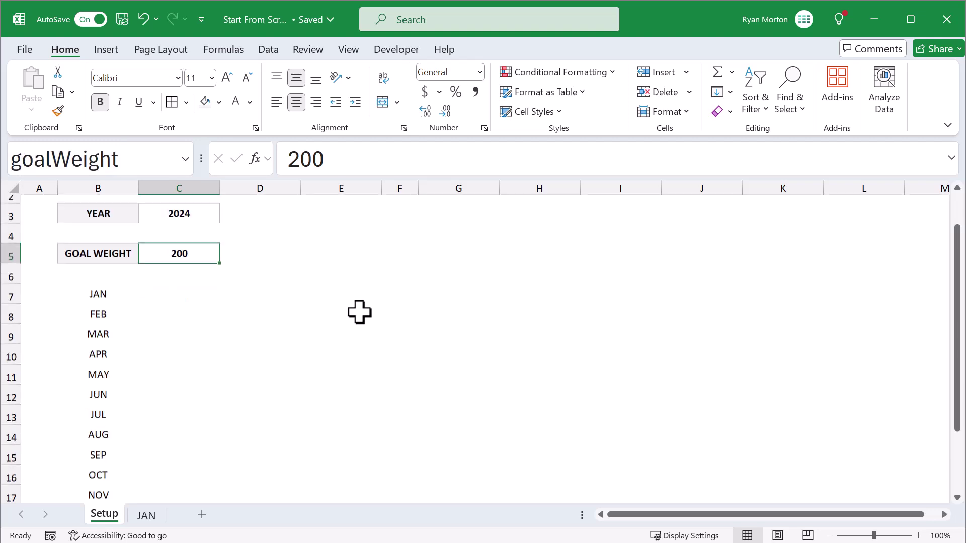
left_click_drag(97, 274, 111, 495)
scroll(112, 486, "down", 1)
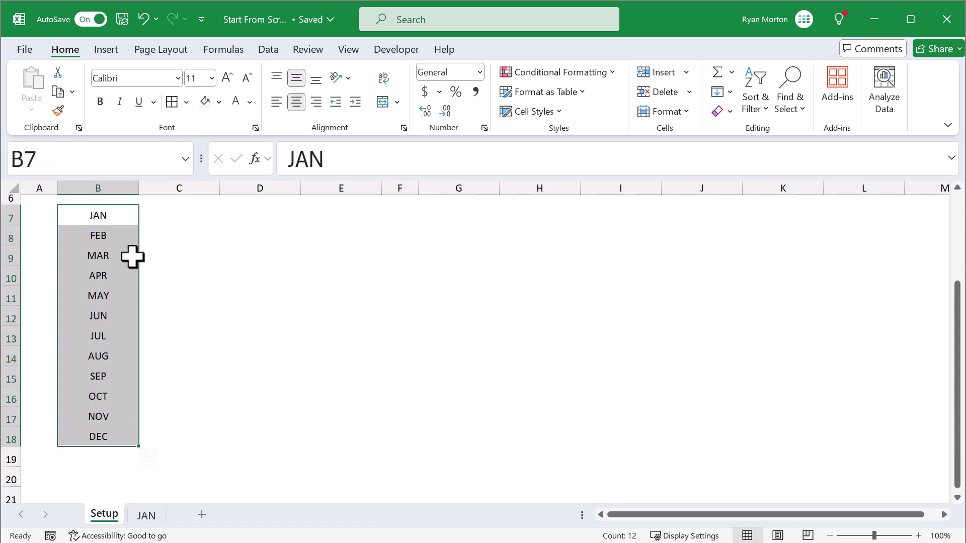
left_click(137, 158)
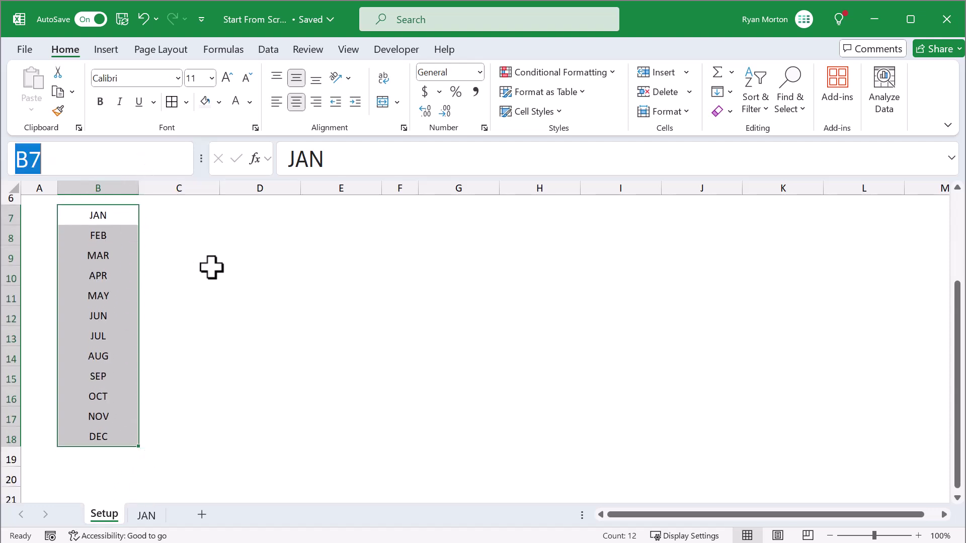
type("monthList")
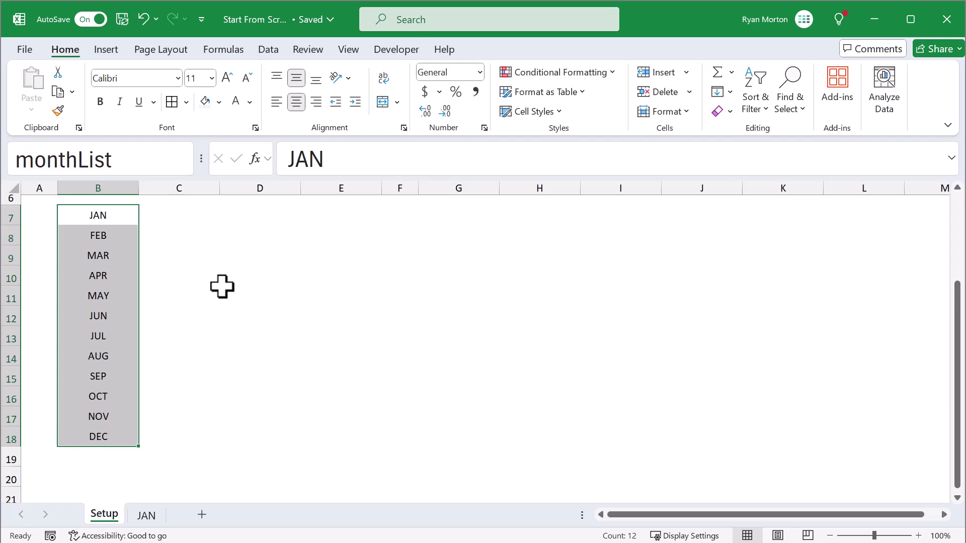
key("Return")
scroll(222, 286, "up", 2)
left_click(252, 291)
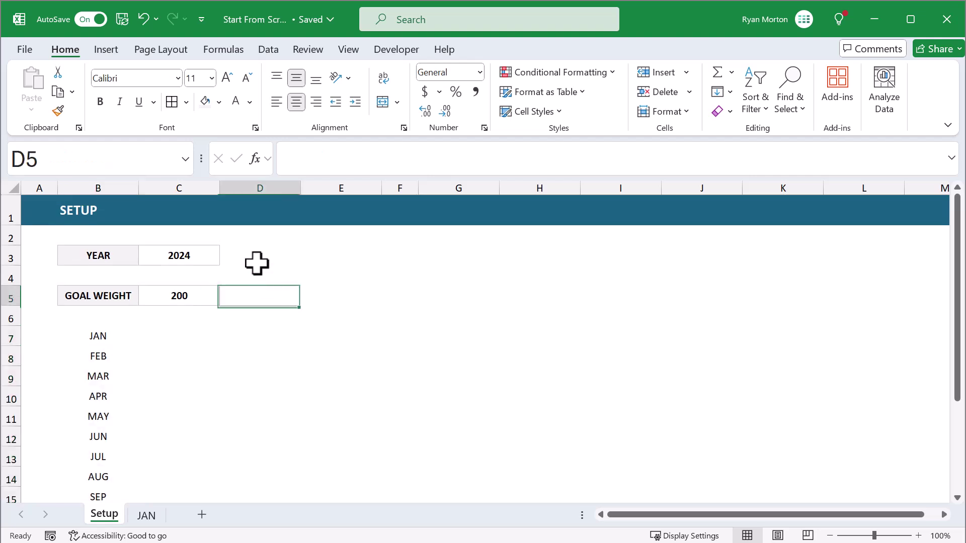
left_click(187, 160)
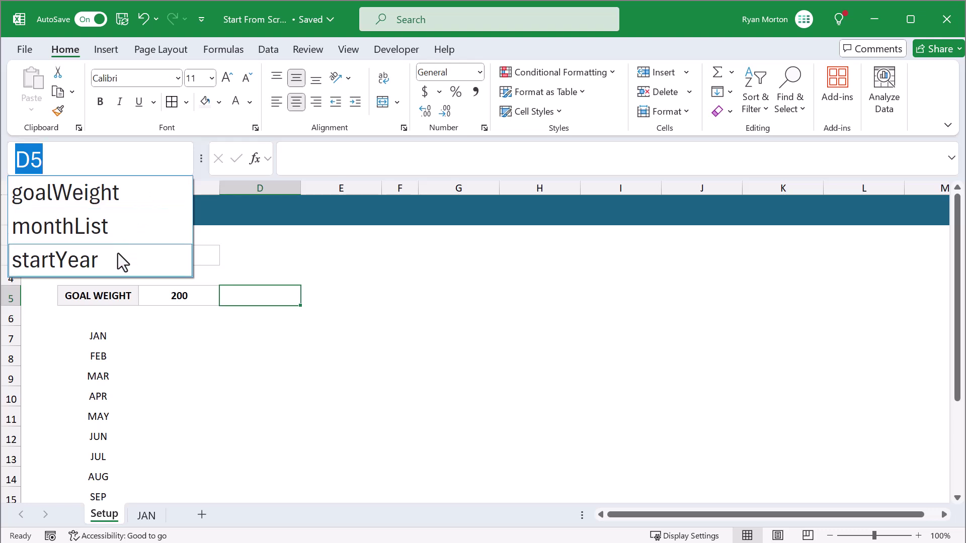
left_click(161, 164)
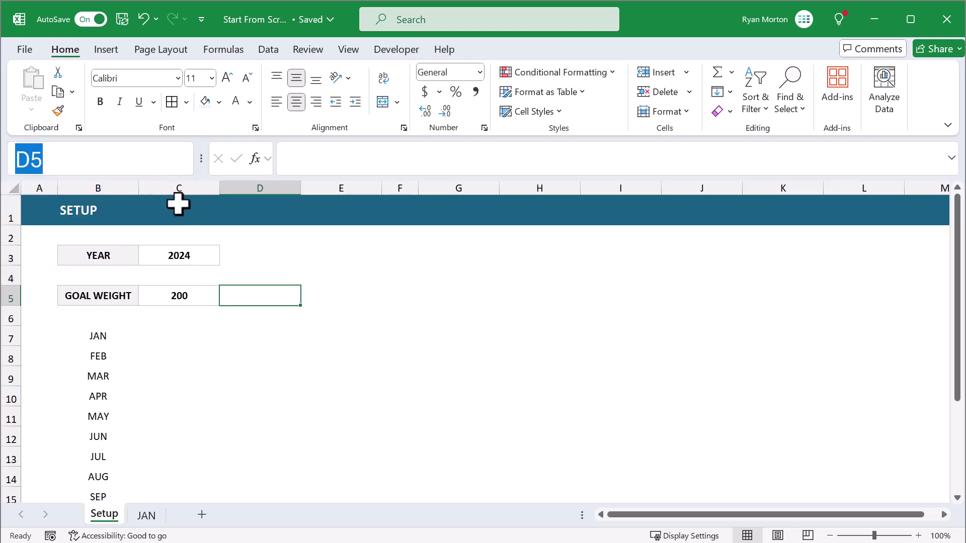
Hide Setup rows 7–18 with the month list, leaving only YEAR and GOAL WEIGHT visible.
left_click(280, 333)
left_click_drag(10, 342, 6, 442)
right_click(15, 410)
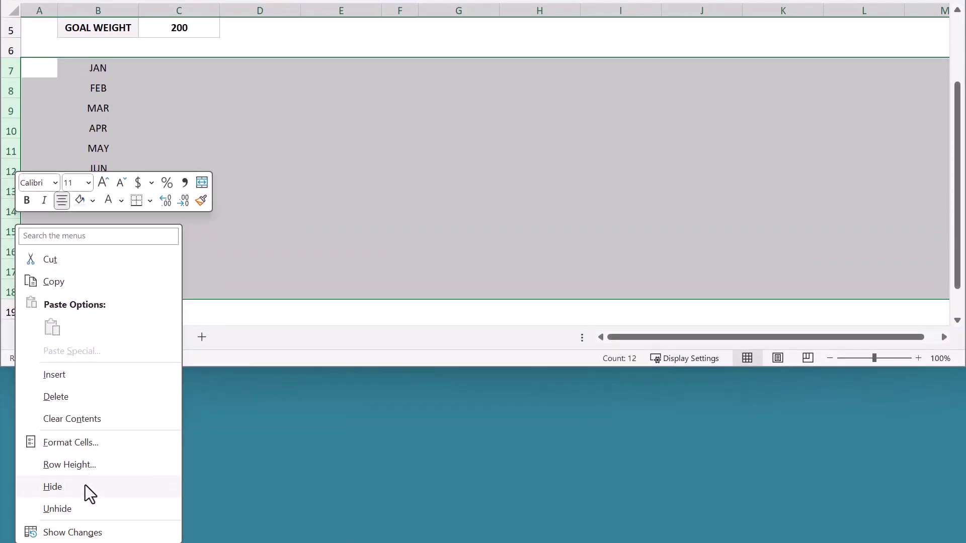
left_click(85, 486)
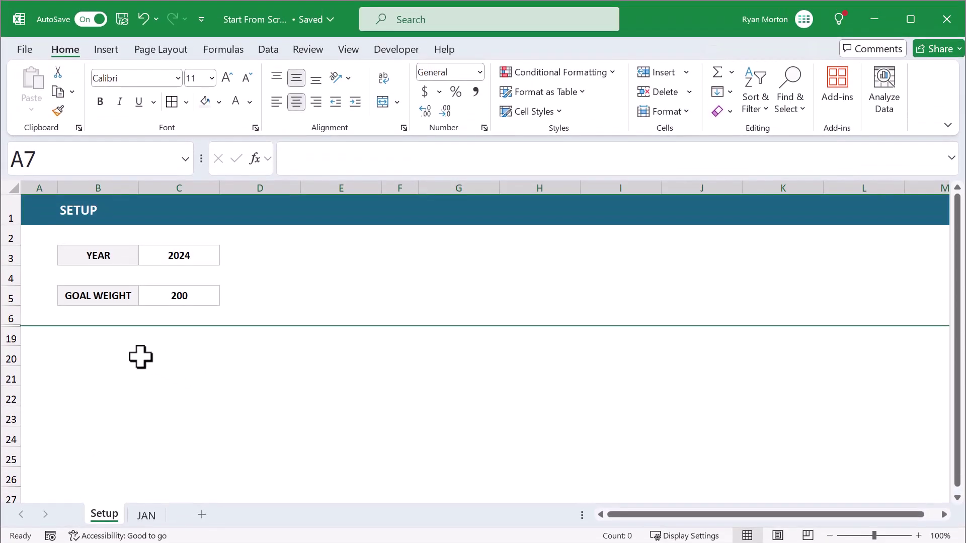
left_click(116, 357)
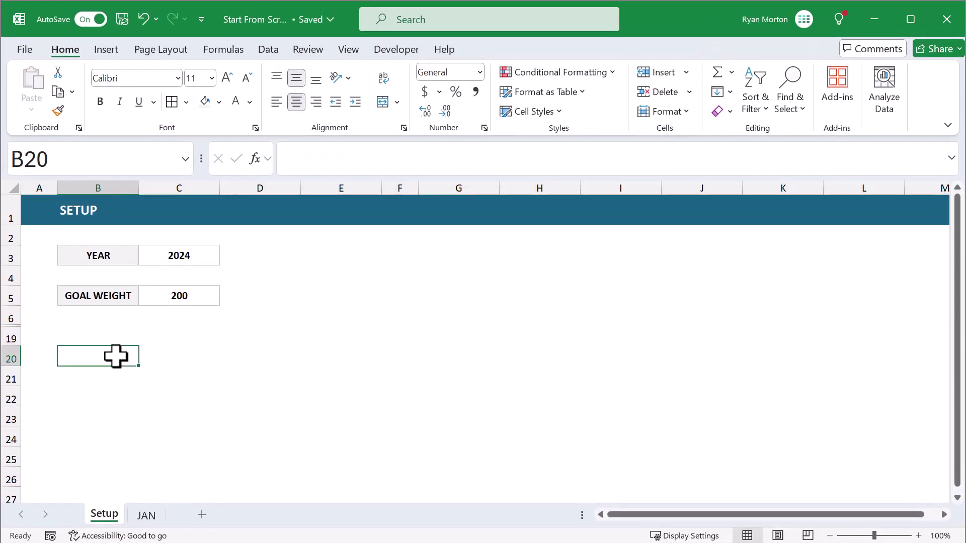
Title the JAN sheet banner WEIGHT TRACKER in cell B1.
left_click(149, 515)
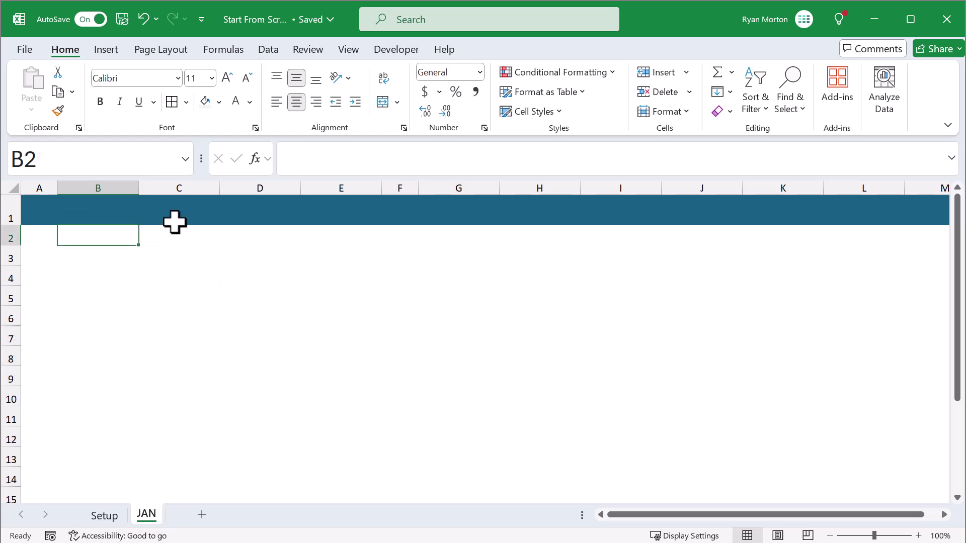
left_click(110, 210)
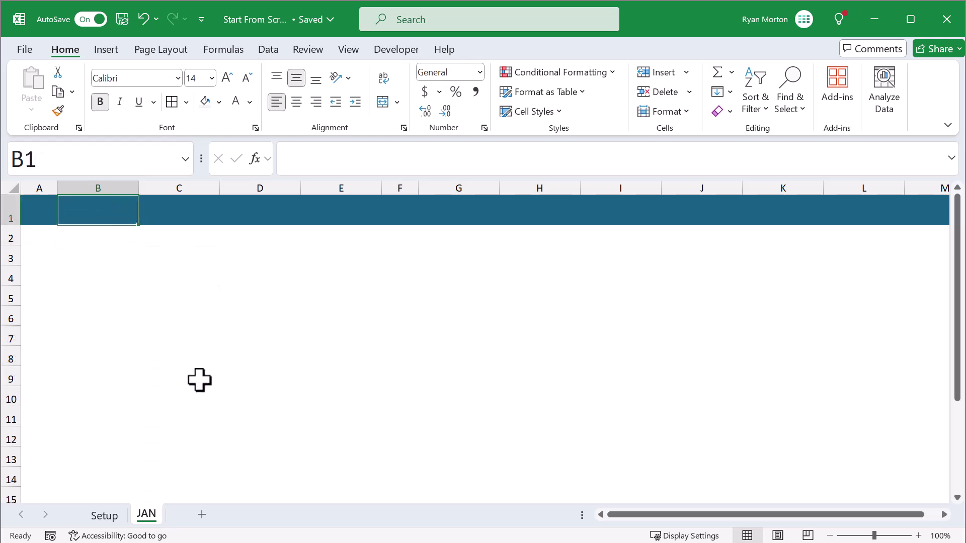
type("WEIGHT")
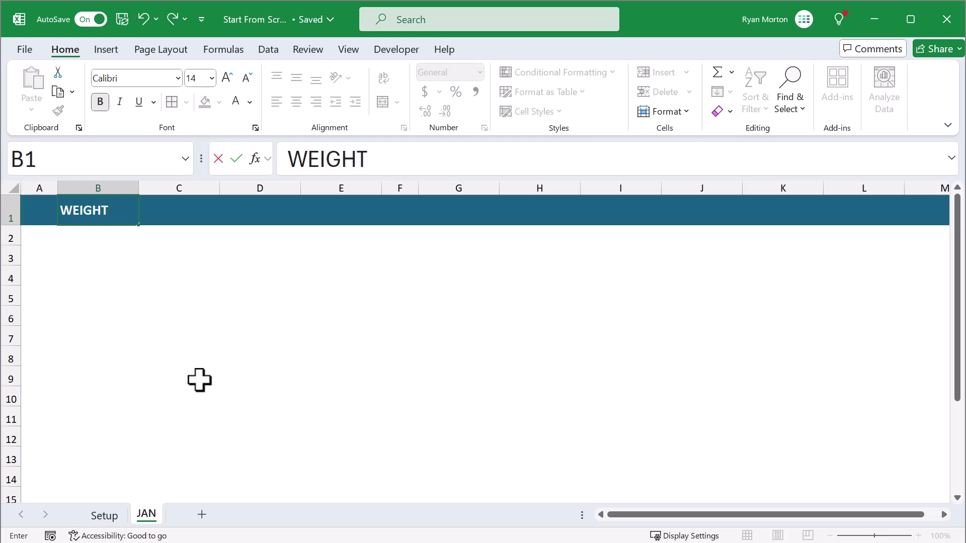
type(" TRACK")
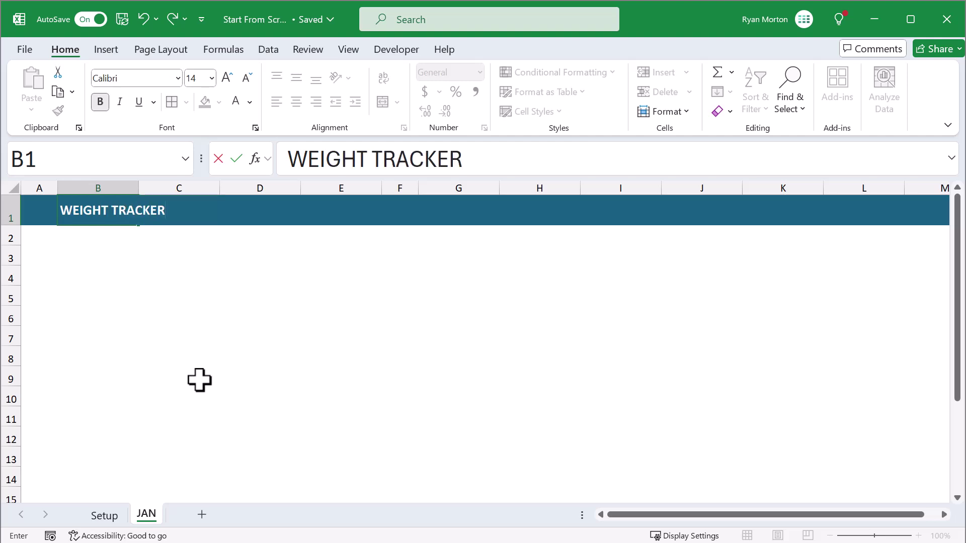
type("ER")
key("Return")
Border B3:C3, shade B3 light grey and label it MONTH.
left_click(95, 260)
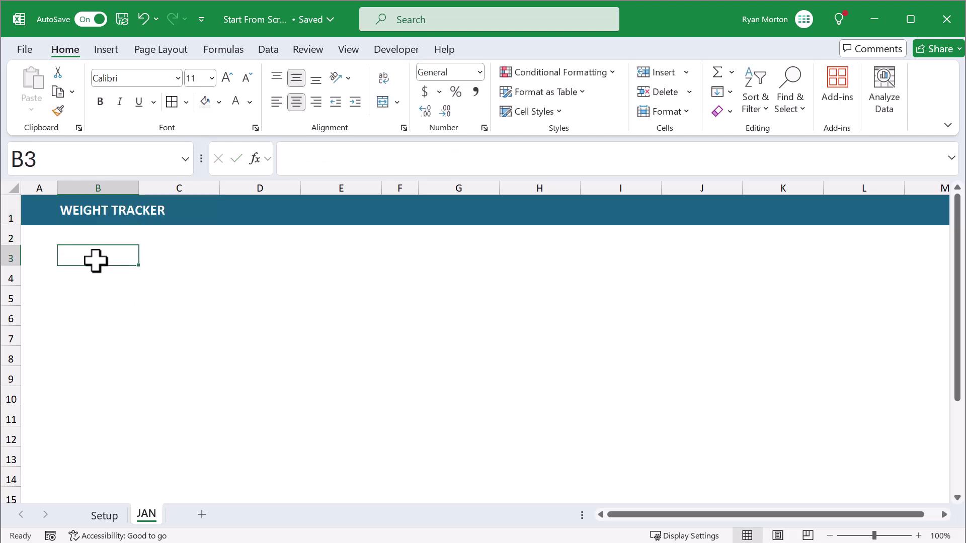
left_click_drag(96, 260, 157, 260)
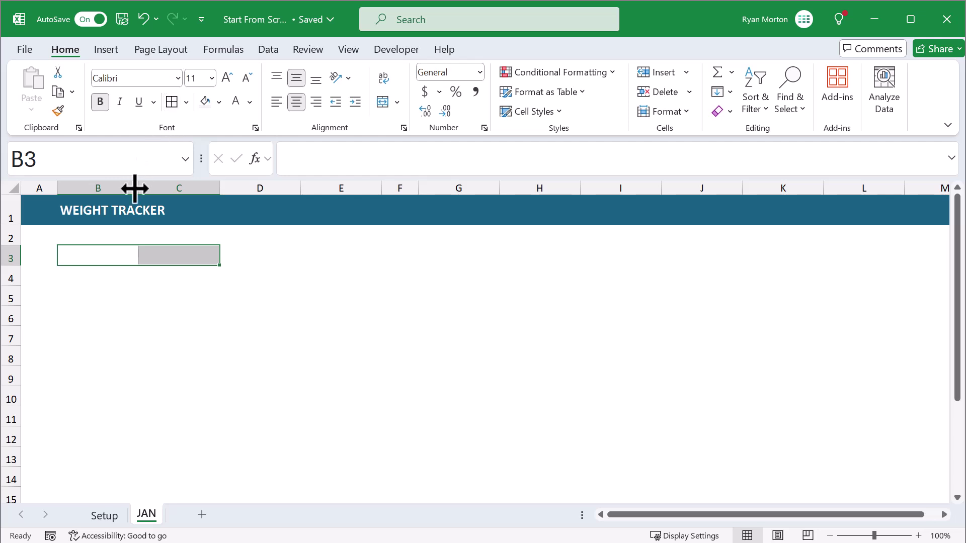
left_click(107, 255)
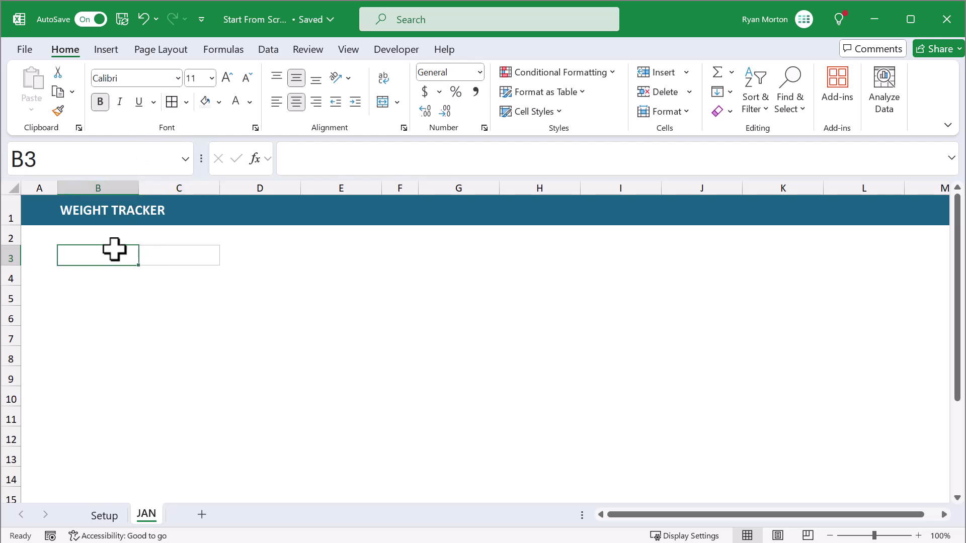
left_click(219, 102)
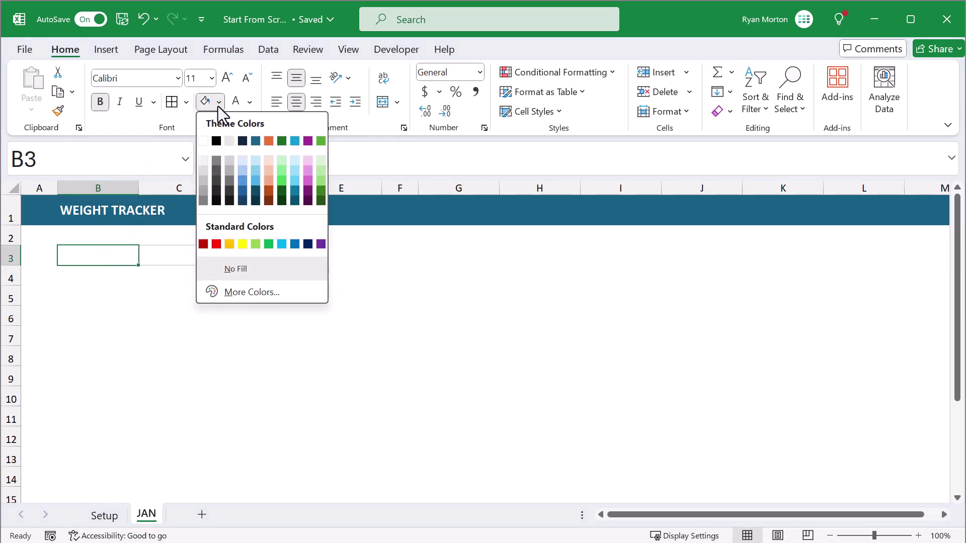
left_click(204, 161)
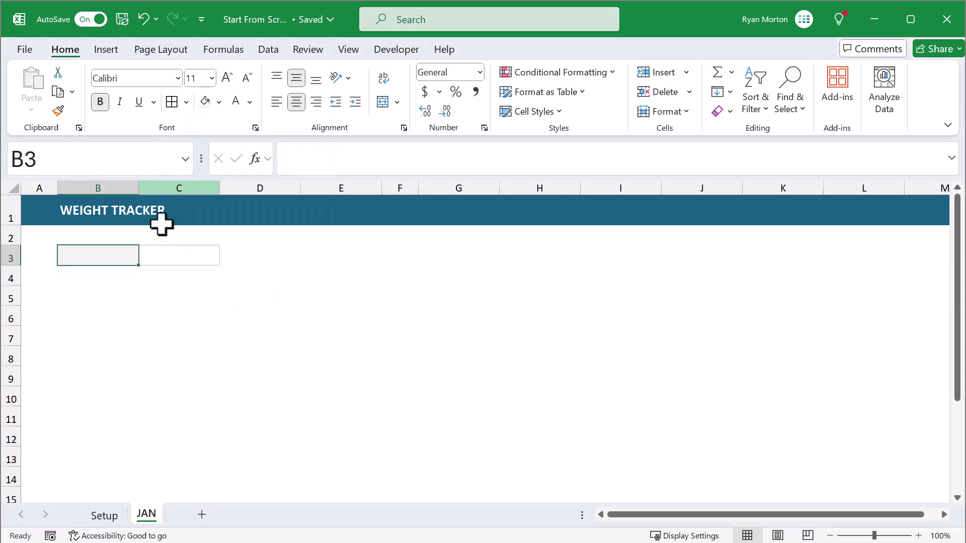
type("MONTH")
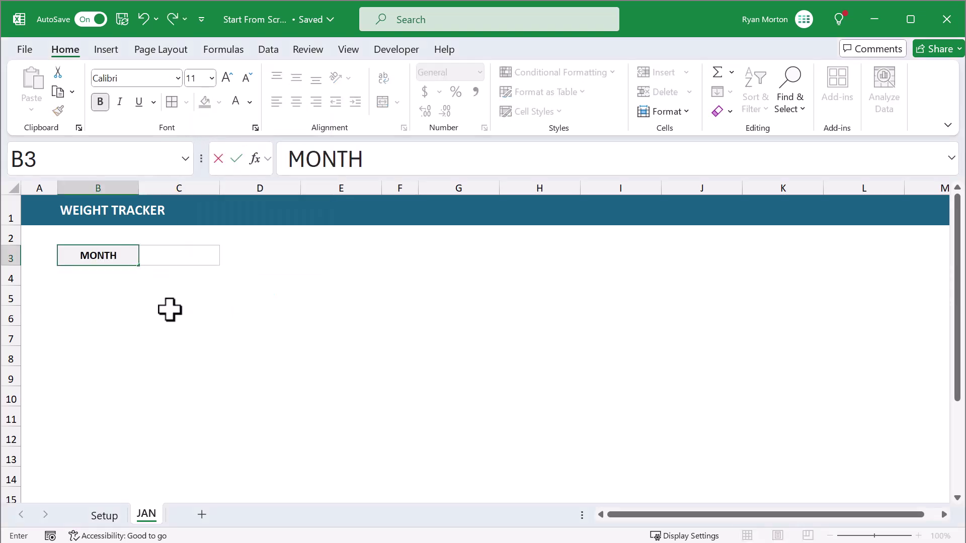
left_click(173, 255)
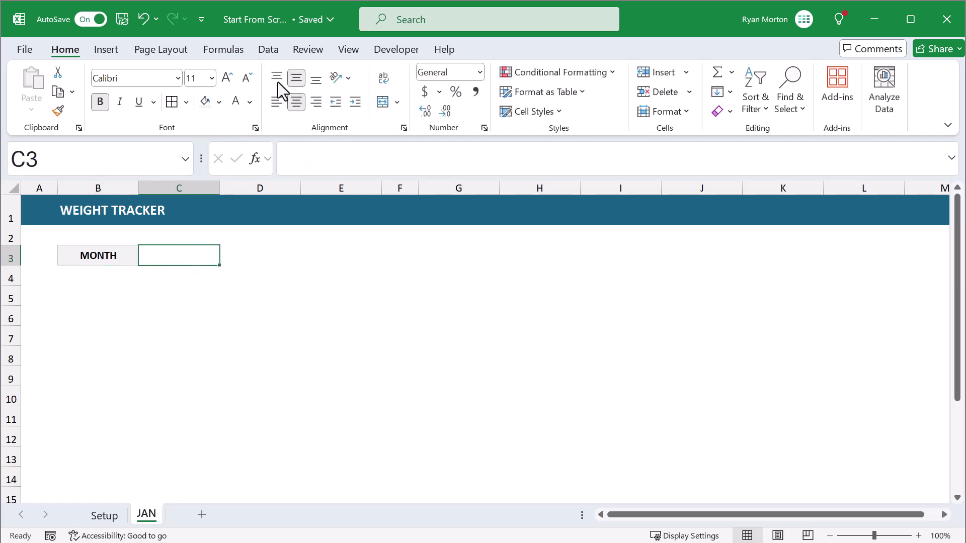
Give C3 a List data validation sourced from =monthList and pick JAN from it.
left_click(268, 49)
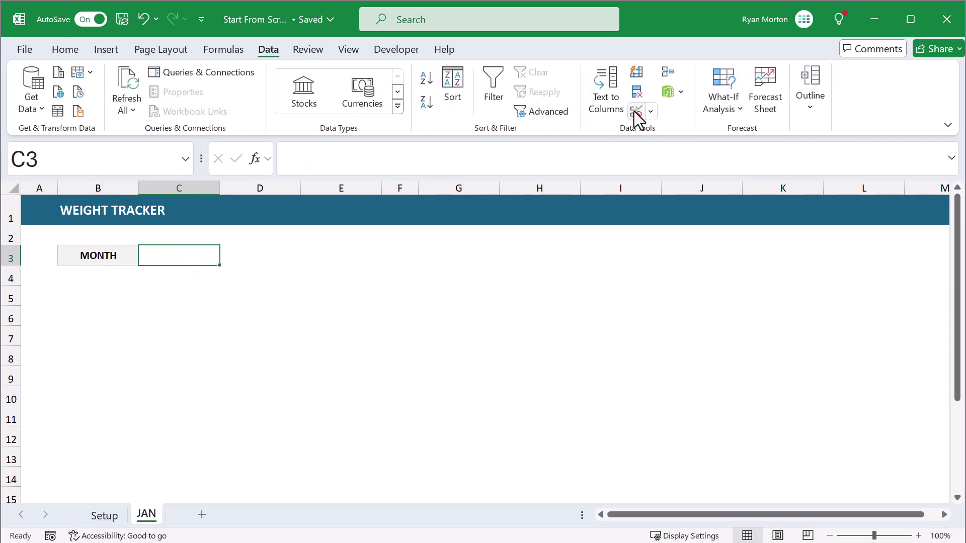
left_click(635, 111)
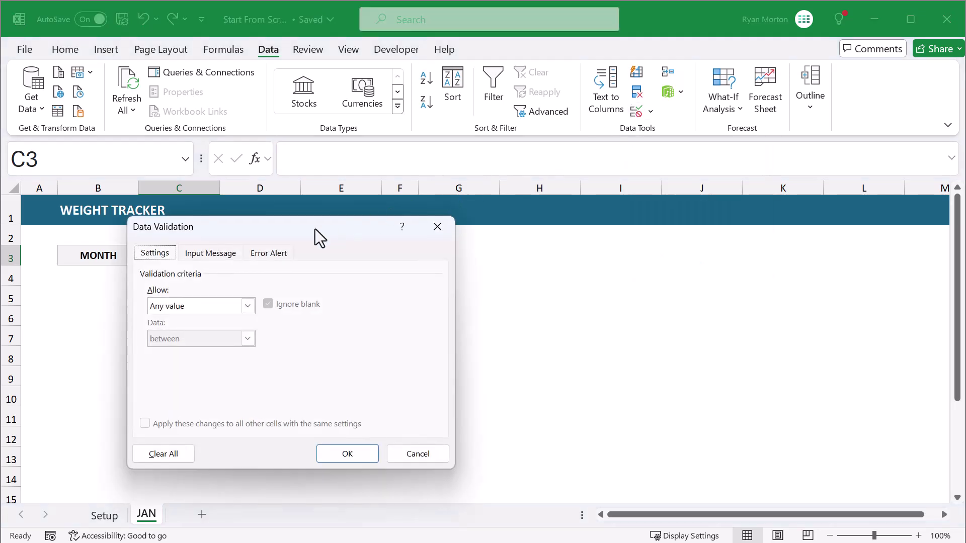
left_click(210, 307)
left_click(173, 351)
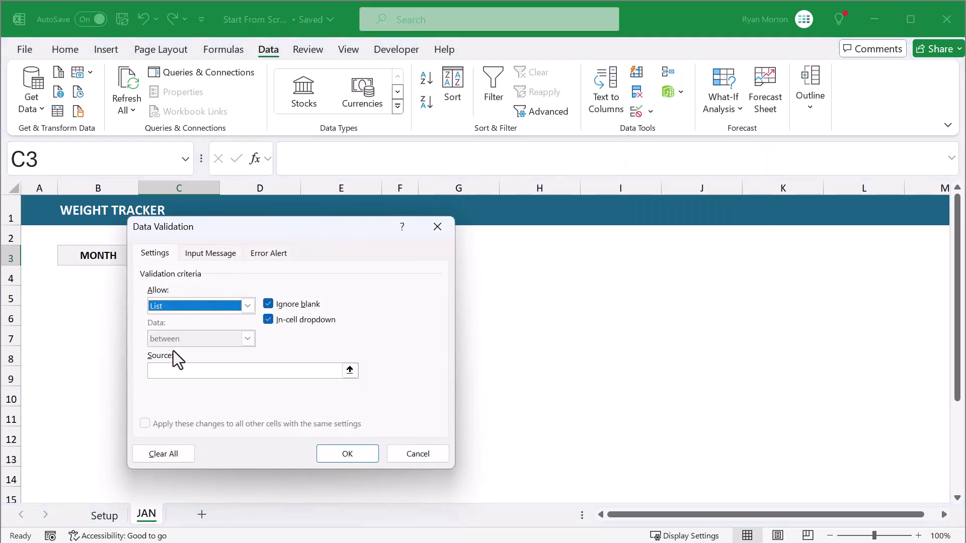
left_click(182, 370)
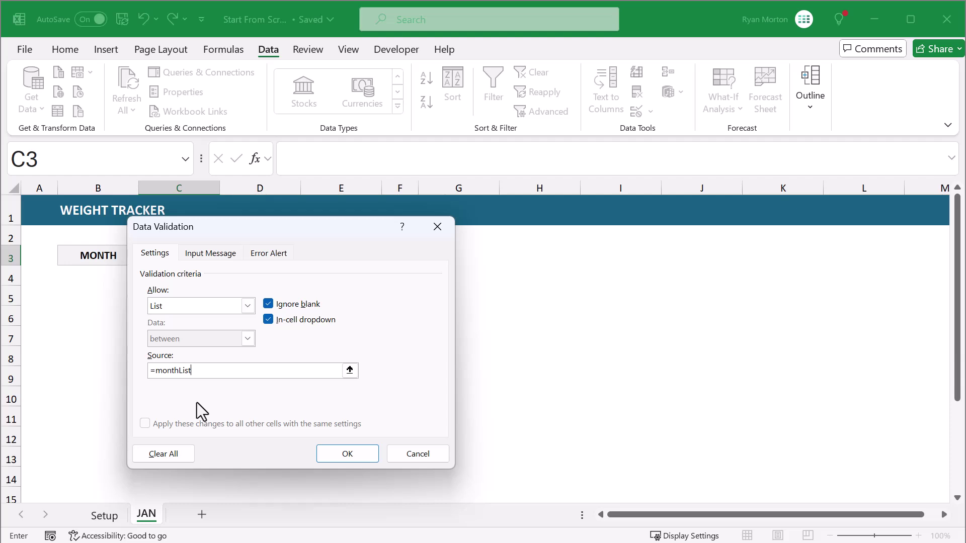
left_click(328, 453)
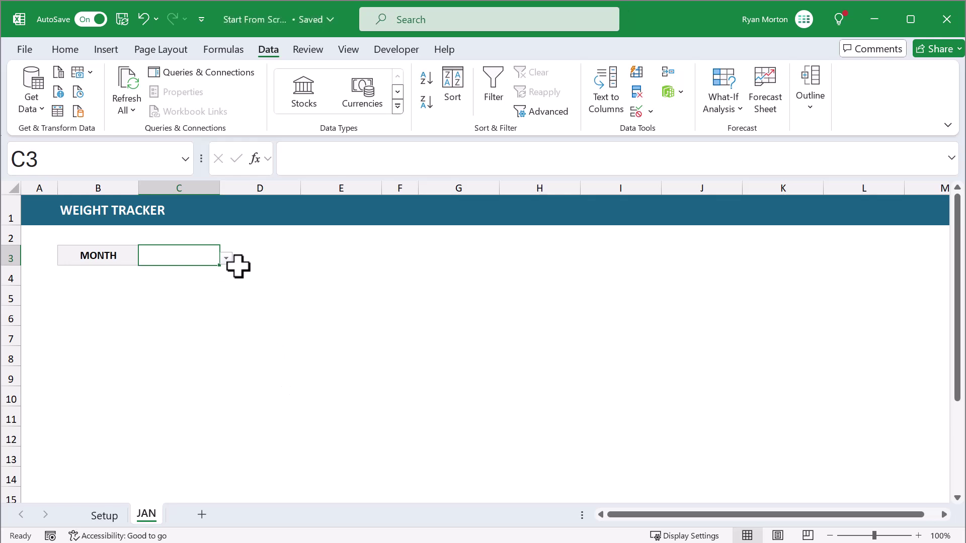
left_click(226, 258)
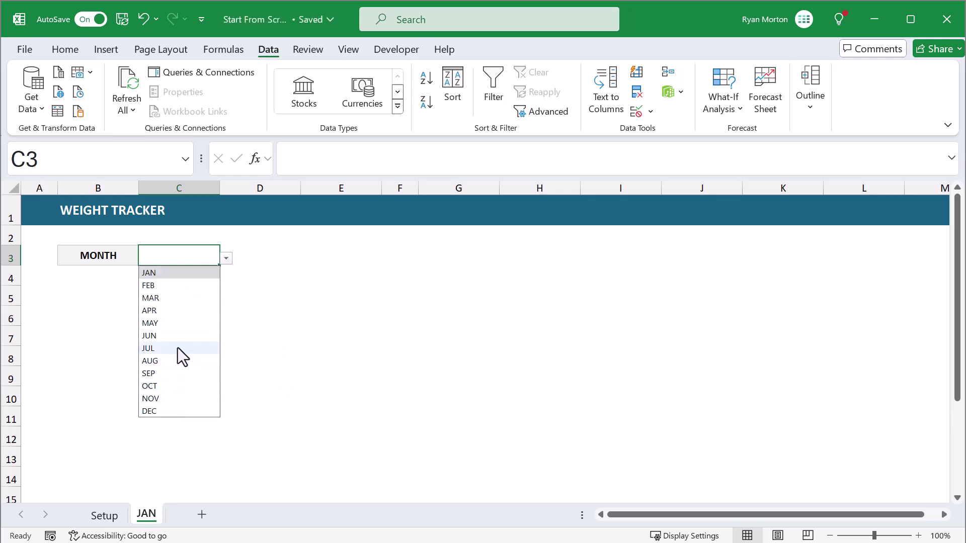
left_click(179, 275)
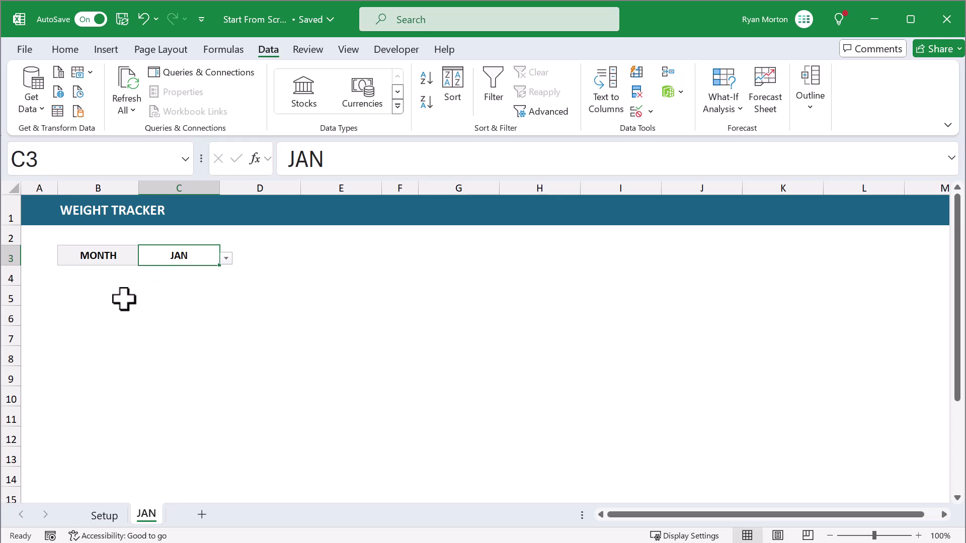
Border every cell of B5:E36 and fill the header row B5:E5 blue-grey.
left_click_drag(93, 296, 350, 457)
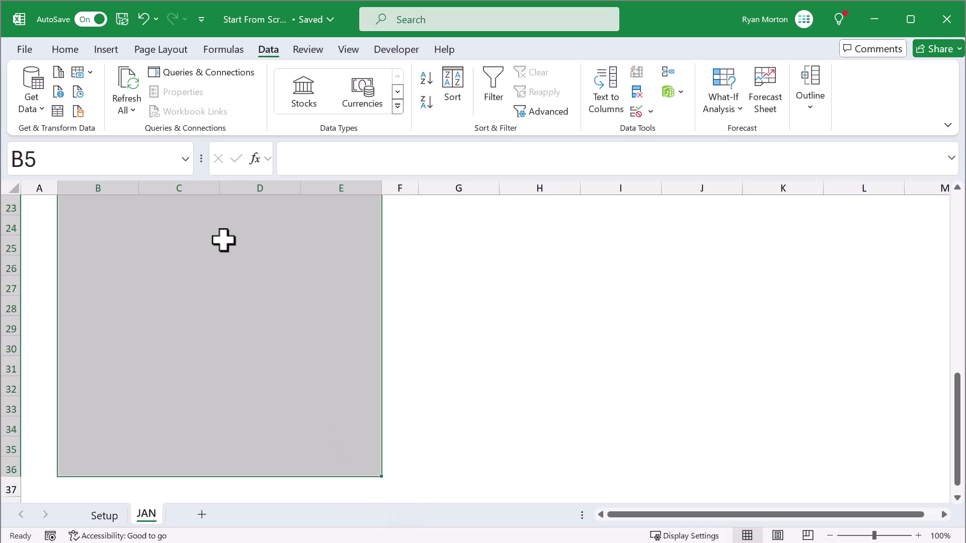
left_click(74, 49)
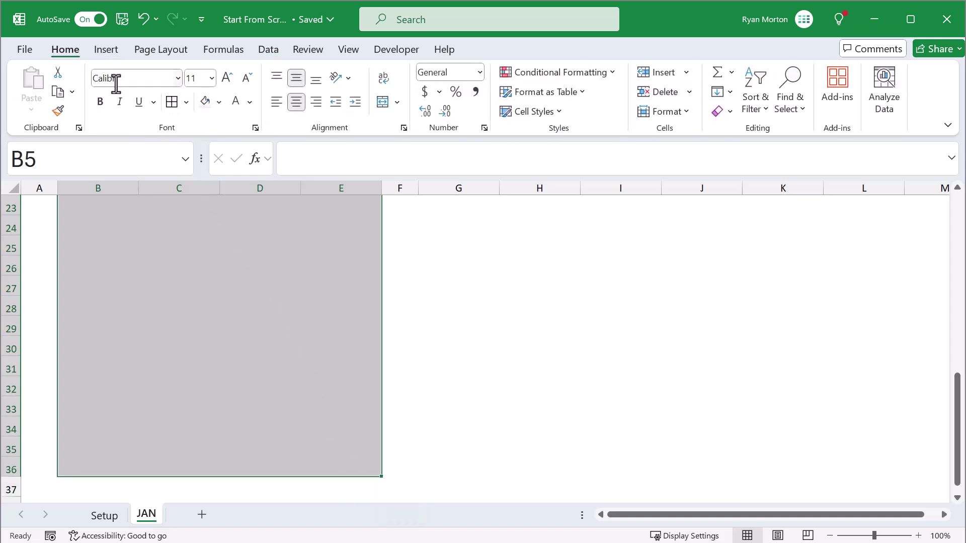
left_click(172, 103)
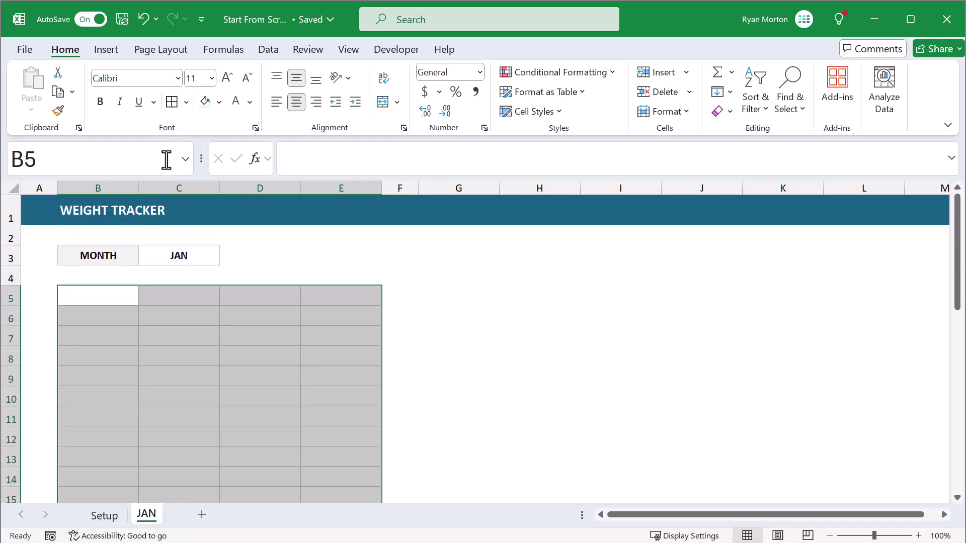
left_click_drag(93, 292, 335, 296)
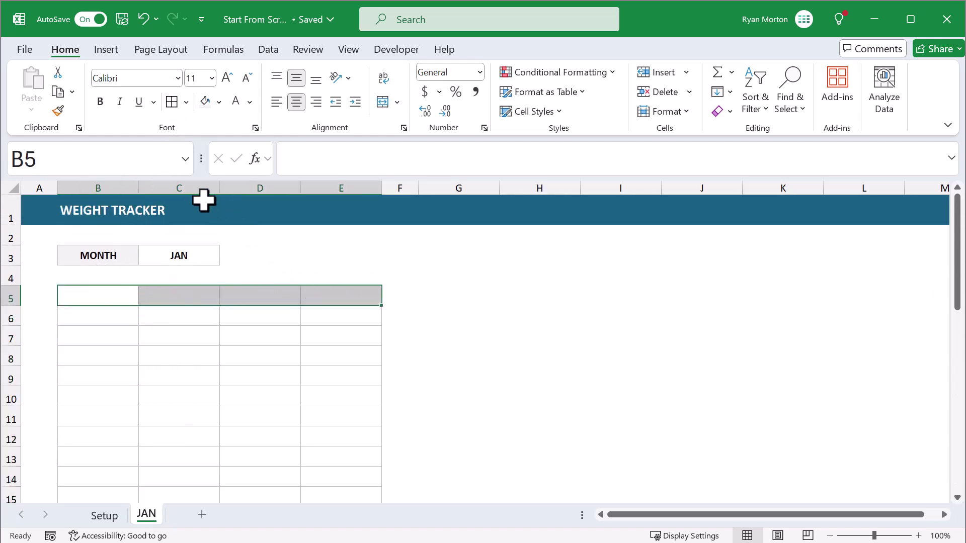
left_click(219, 103)
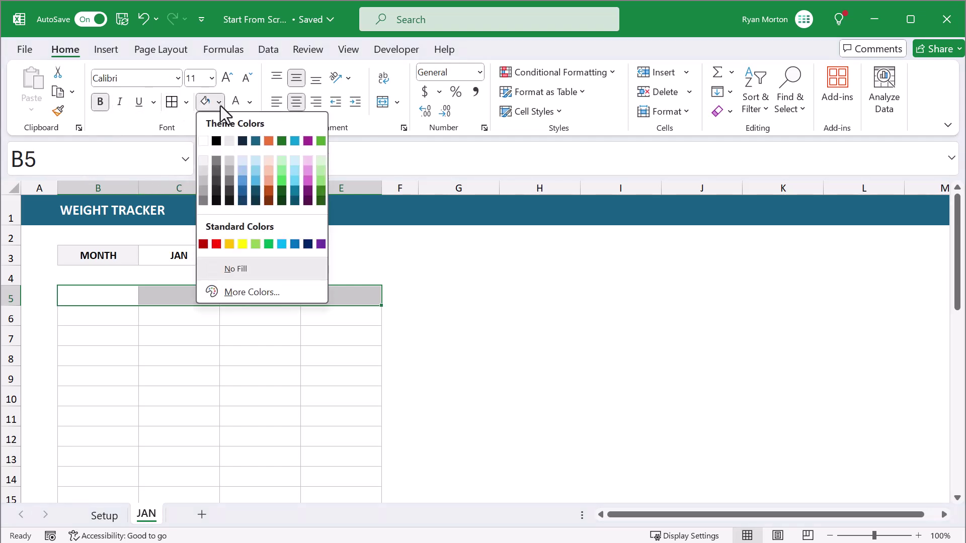
left_click(243, 161)
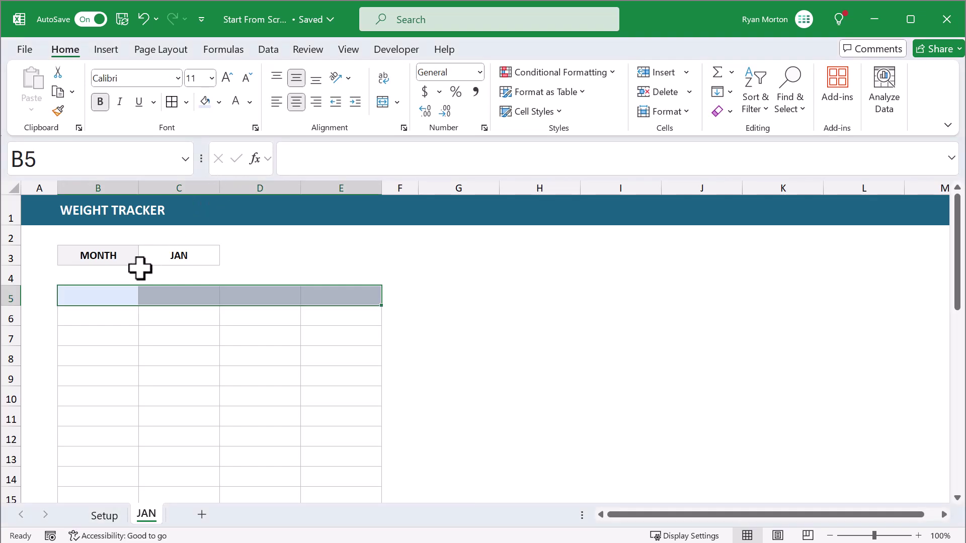
Type the headers DATE, WEIGHT, CHANGE and TO GO across B5:E5.
left_click(110, 295)
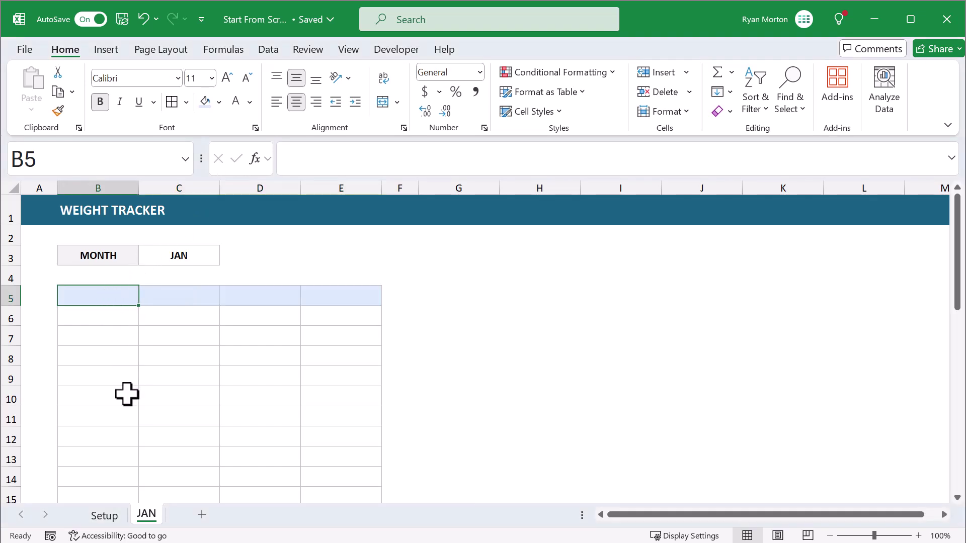
type("dATE")
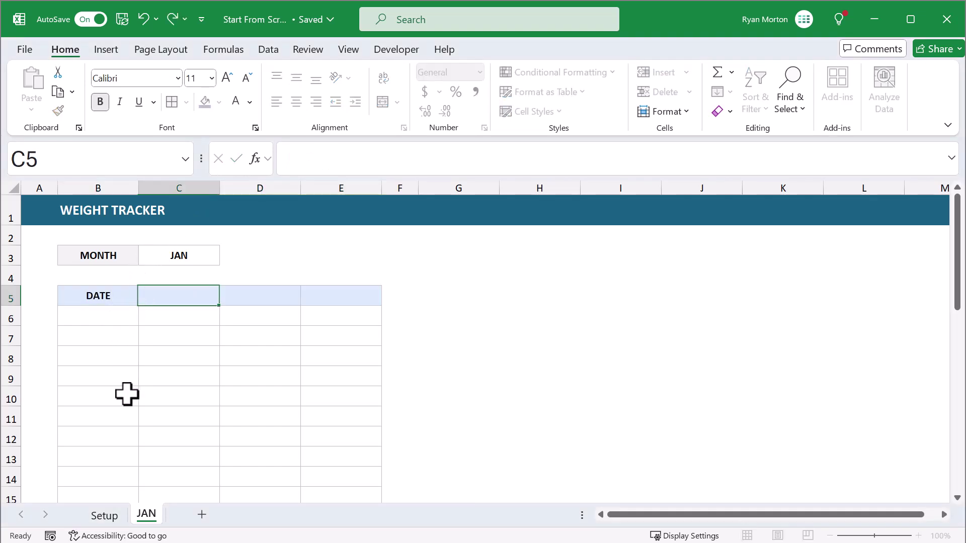
type("WEIGHT")
key("Tab")
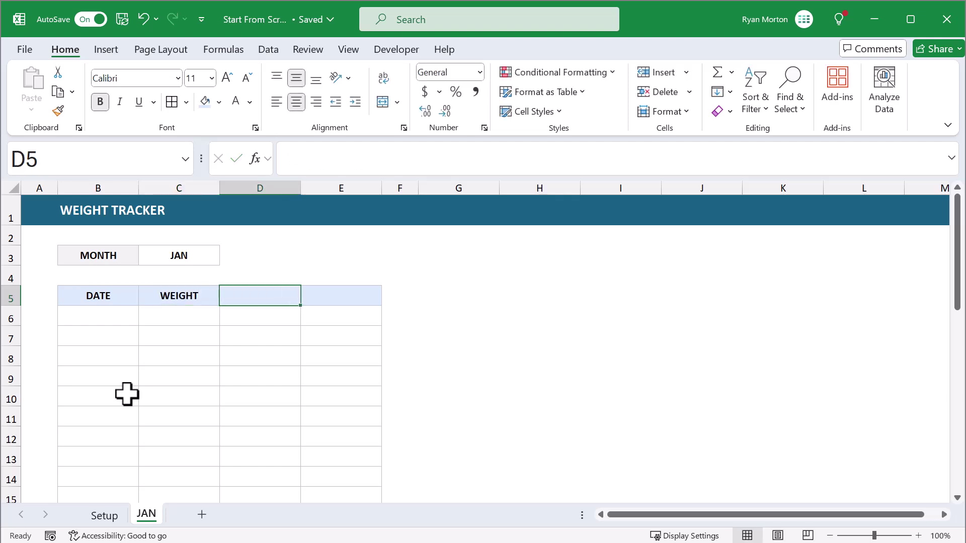
type("CHANGE")
key("Tab")
type("TO GO")
key("Return")
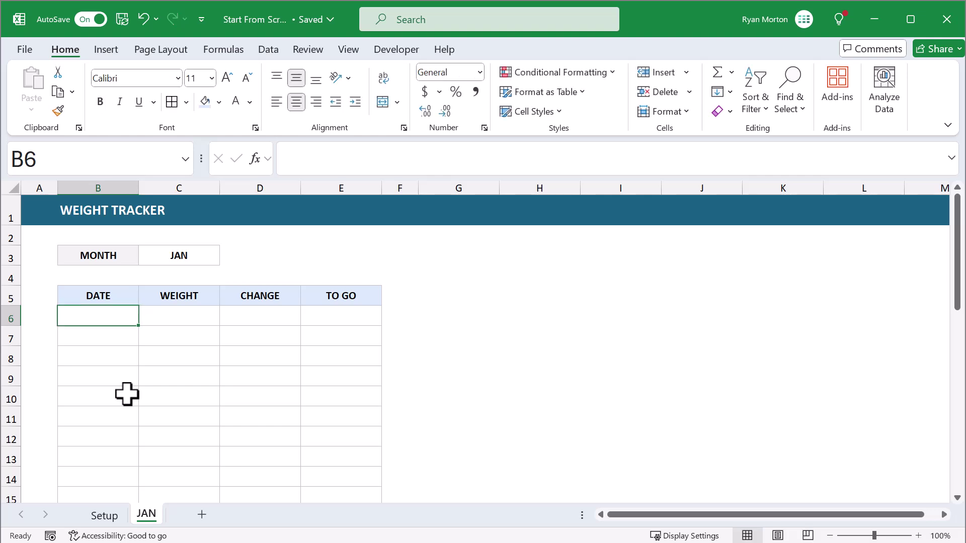
left_click(174, 337)
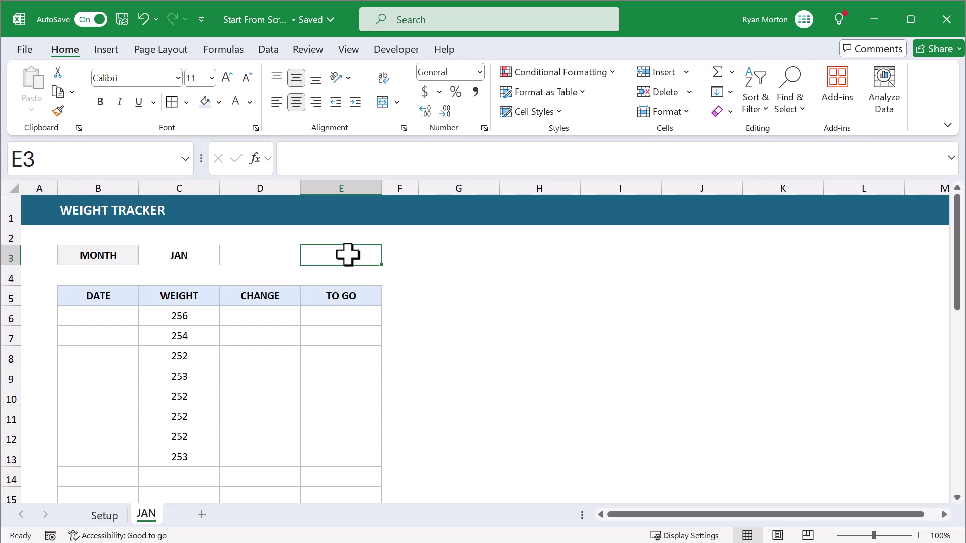
Give the date cells B6:B36 a light grey fill, dark teal text and Short Date format.
left_click_drag(112, 314, 136, 467)
left_click(219, 105)
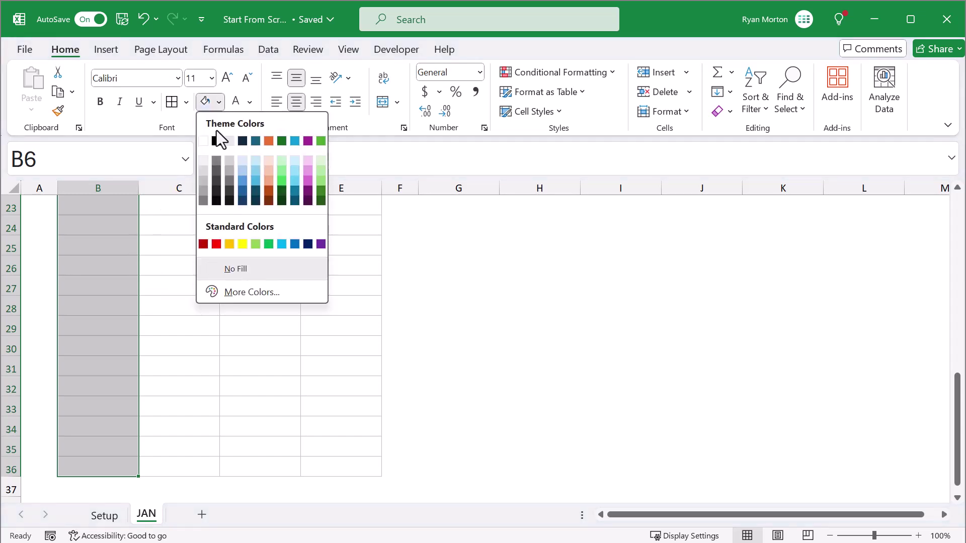
left_click(204, 162)
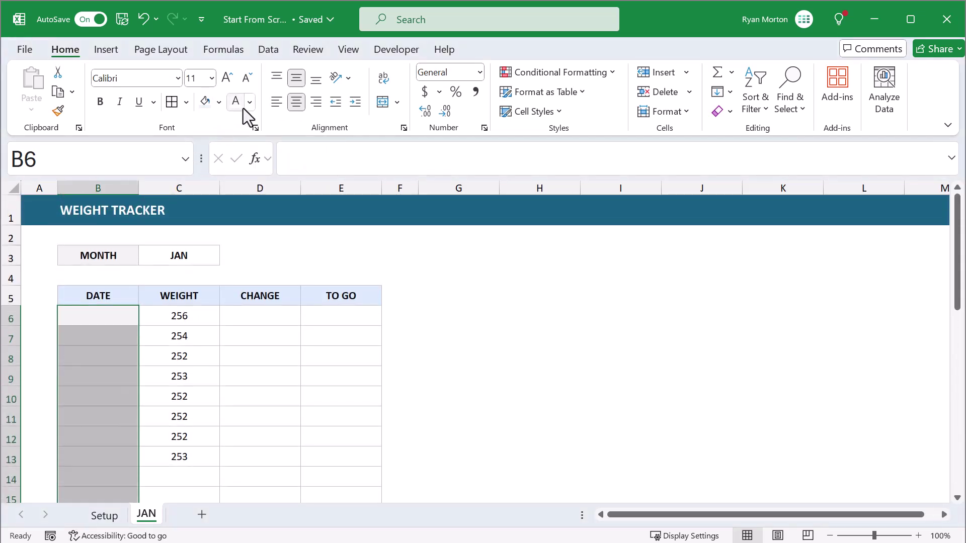
left_click(249, 102)
left_click(287, 166)
left_click(480, 73)
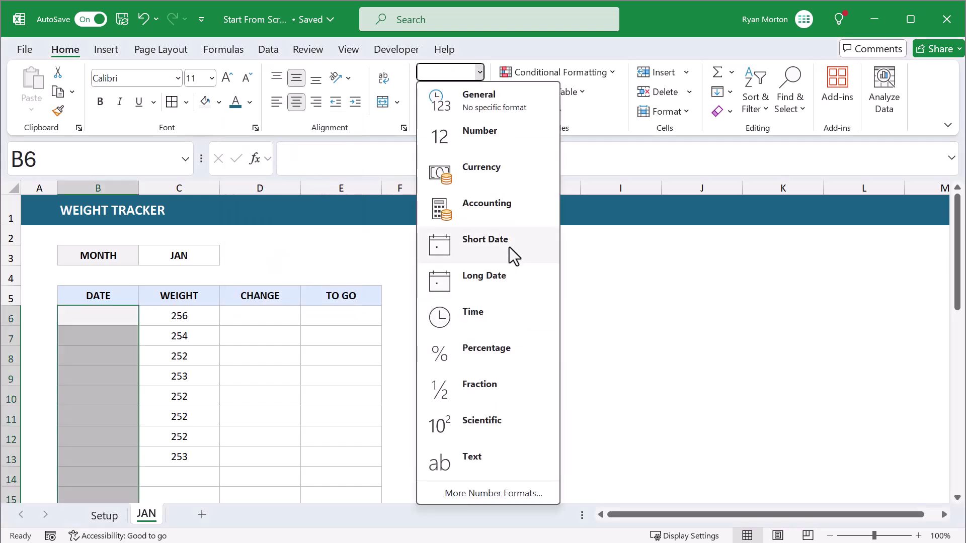
left_click(509, 246)
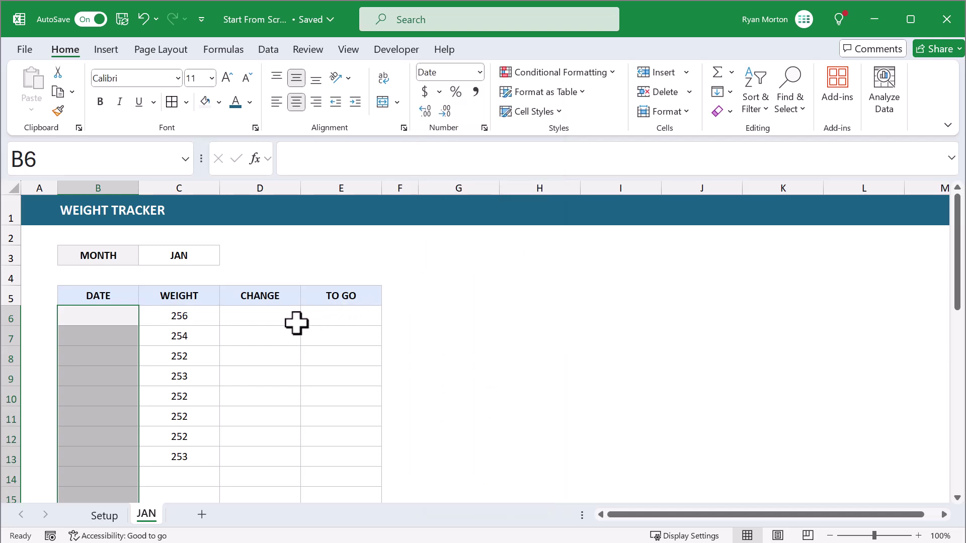
Apply the light grey fill and teal text to the CHANGE and TO GO cells D6:E36.
left_click_drag(249, 317, 343, 470)
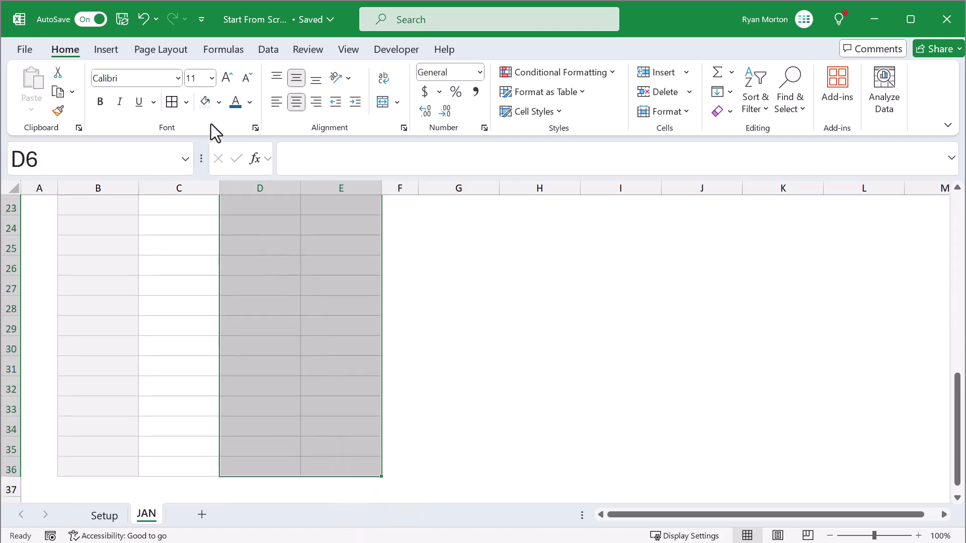
left_click(206, 108)
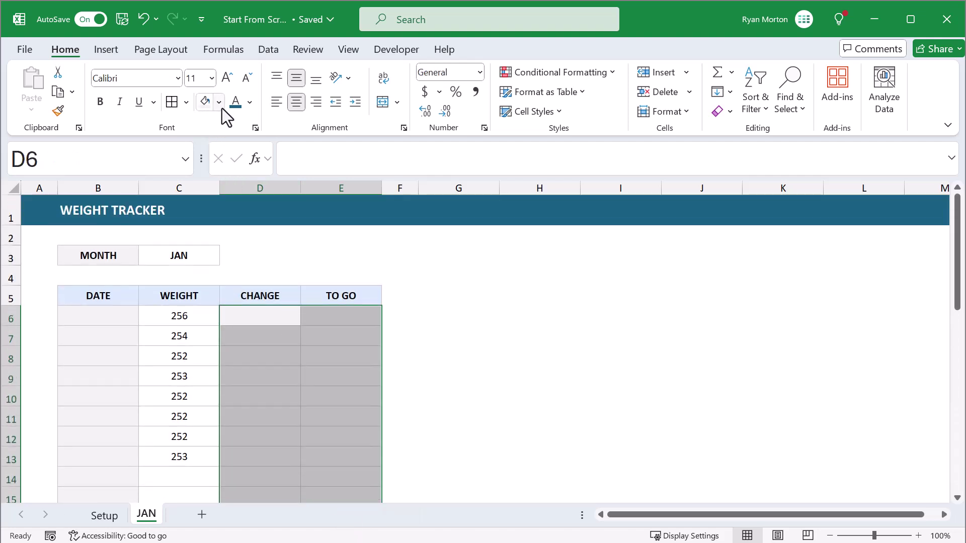
left_click(239, 113)
Format C6:E36 as Number with one decimal place.
left_click_drag(205, 319, 330, 465)
left_click(481, 72)
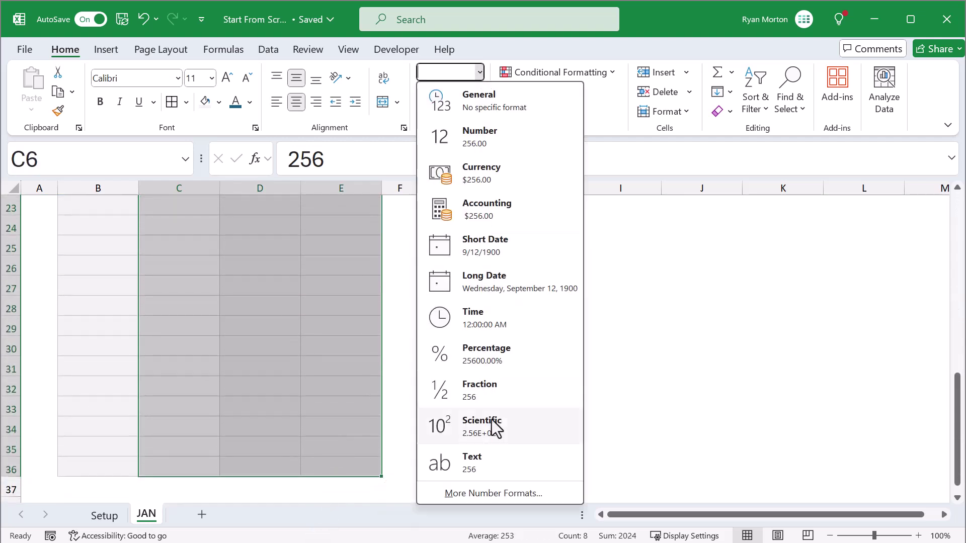
left_click(493, 495)
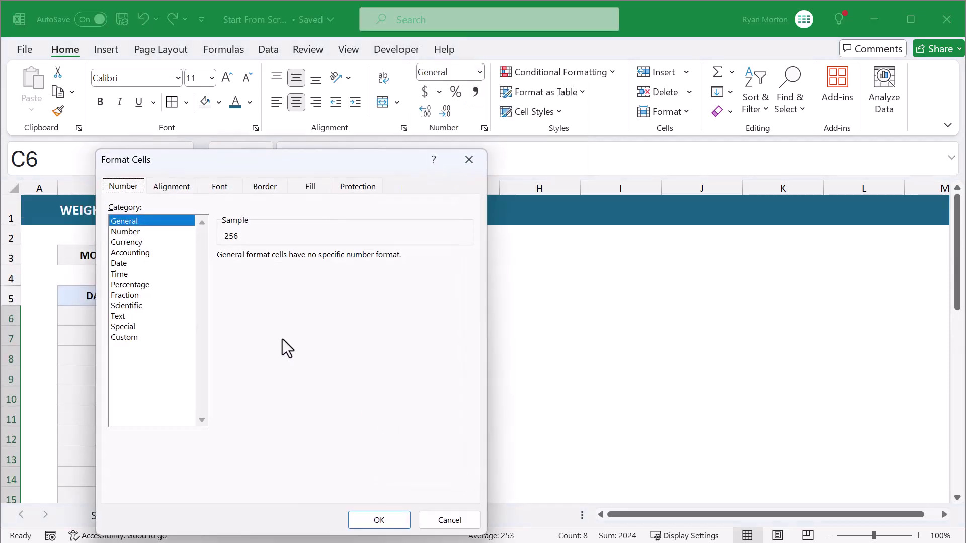
left_click(131, 231)
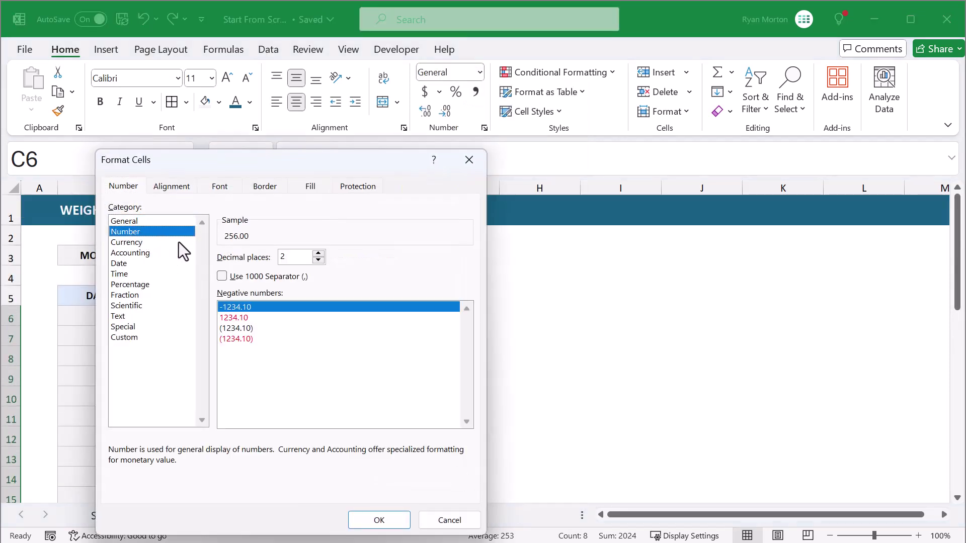
left_click(318, 260)
left_click(366, 519)
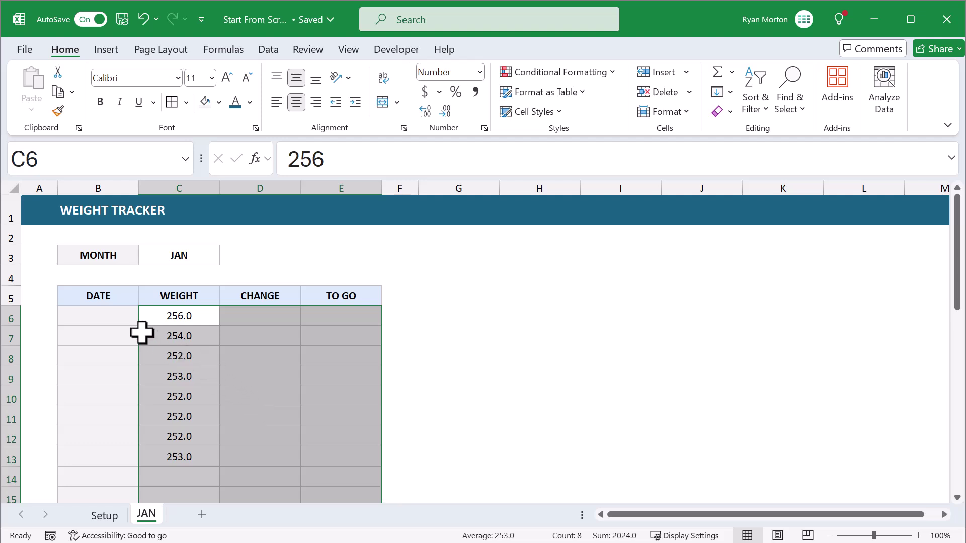
Enter =DATE(startYear,MATCH($C$3,monthList,0),1) in B6 so it shows 1/1/2024.
left_click(111, 317)
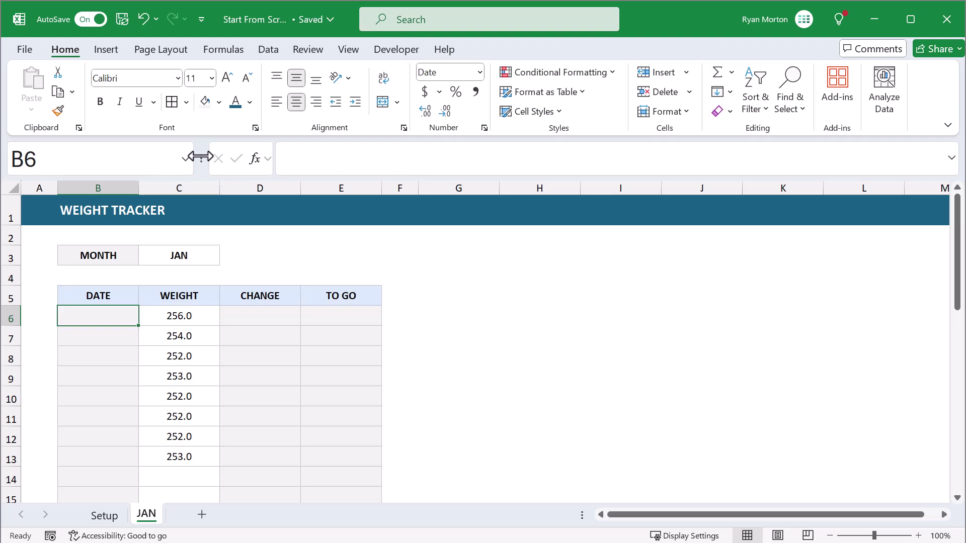
left_click_drag(195, 157, 91, 158)
left_click(256, 159)
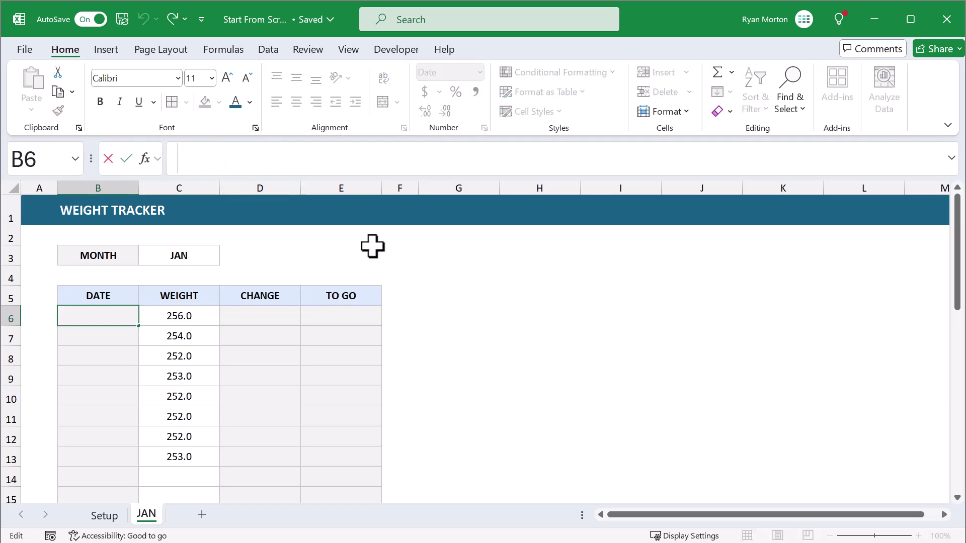
type("=dat")
key("Tab")
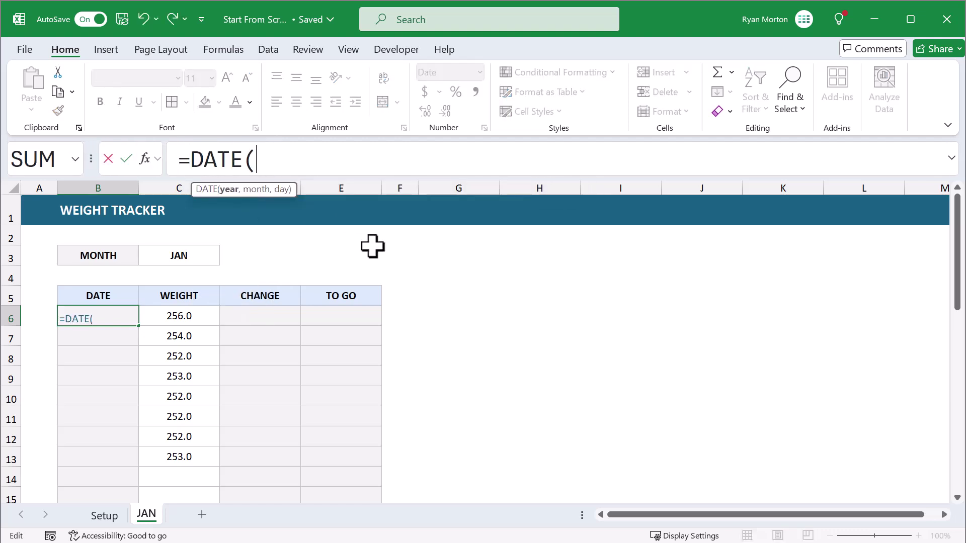
type("star")
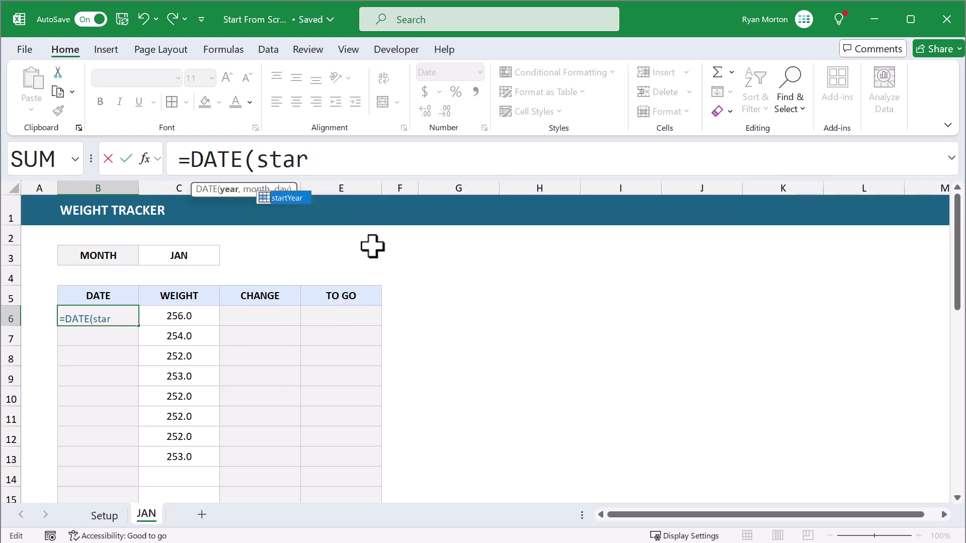
key("Tab")
type(",mat")
key("Tab")
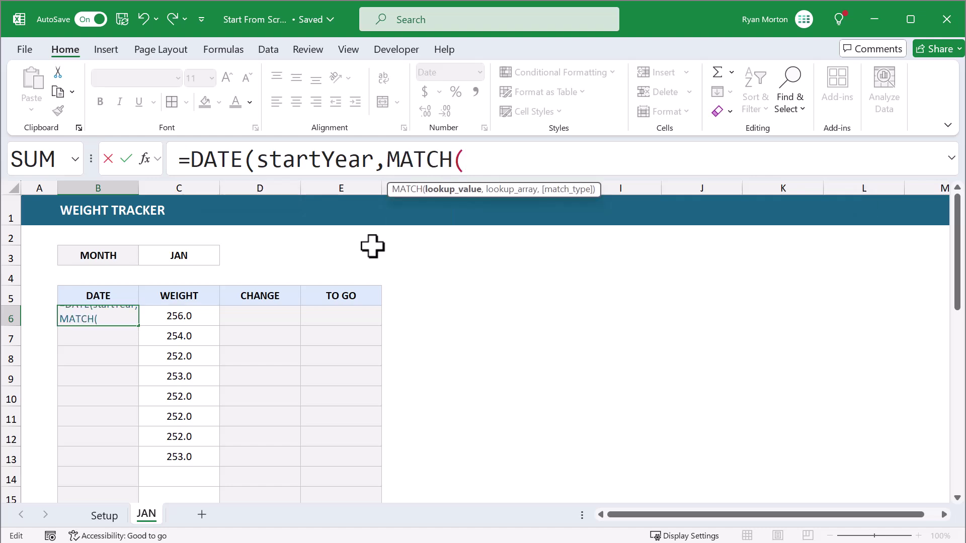
type("$C$3,monthList")
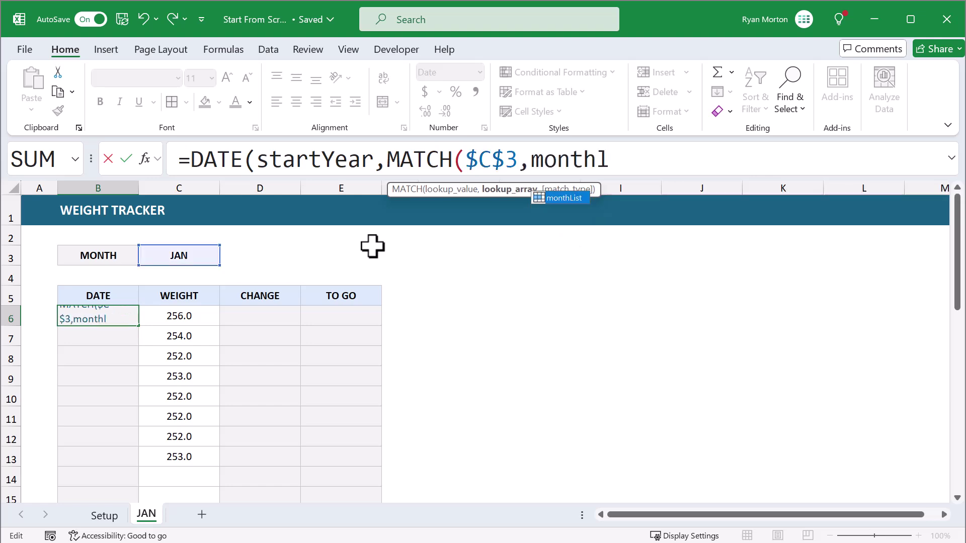
type(",")
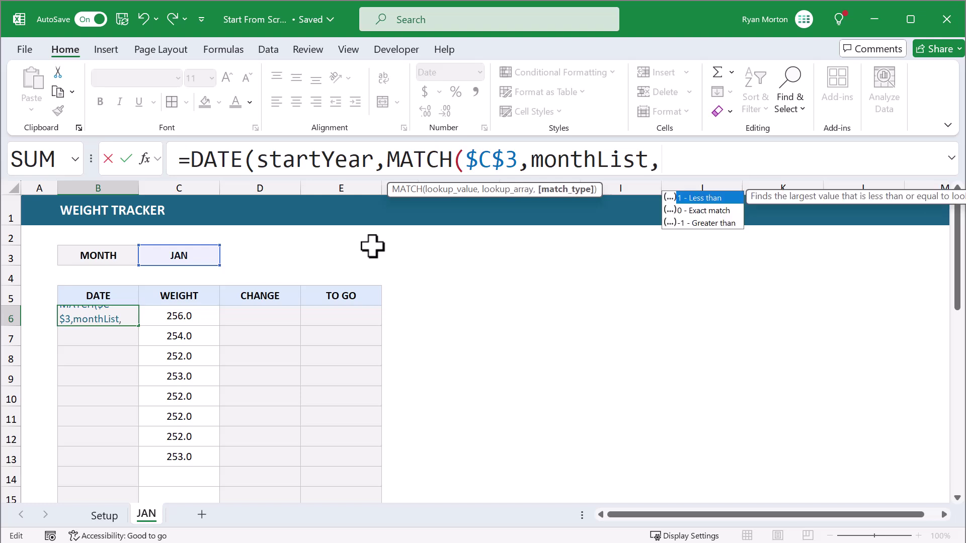
type("0)")
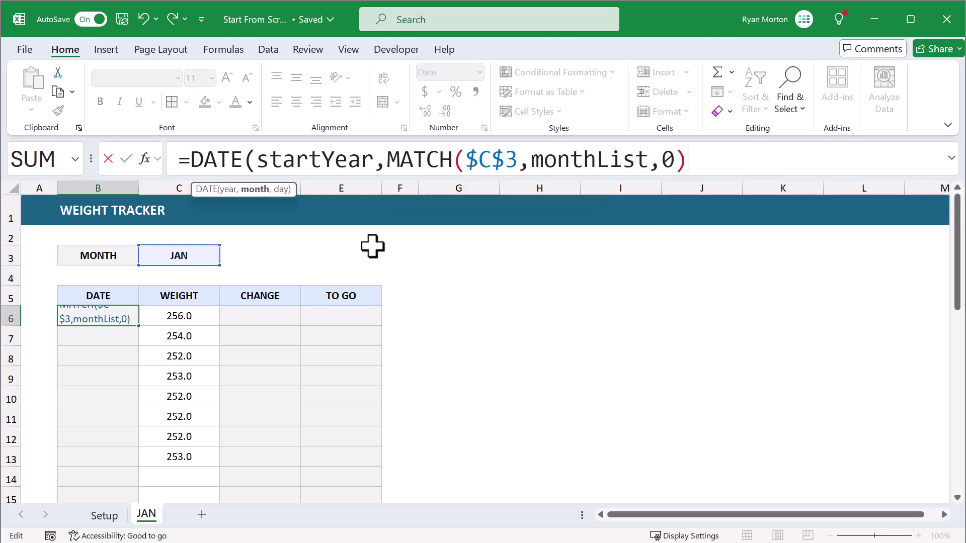
type(",1)")
key("Return")
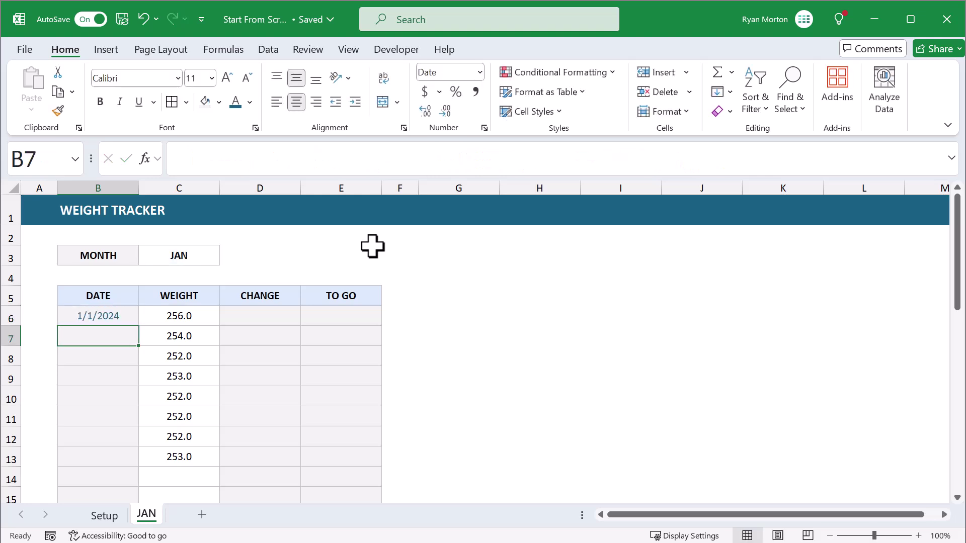
left_click(131, 311)
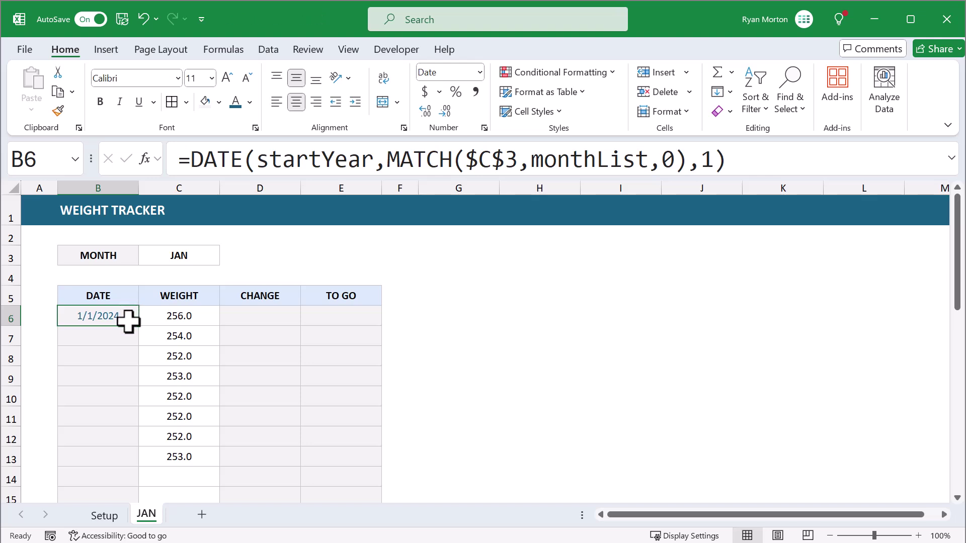
Enter the next-day formula =B6+1 in cell B7.
left_click(126, 333)
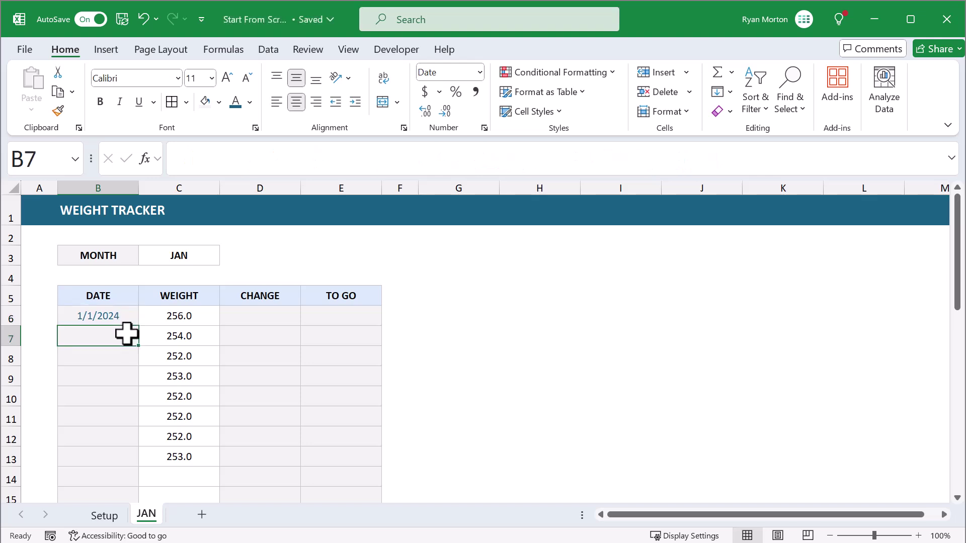
left_click(684, 158)
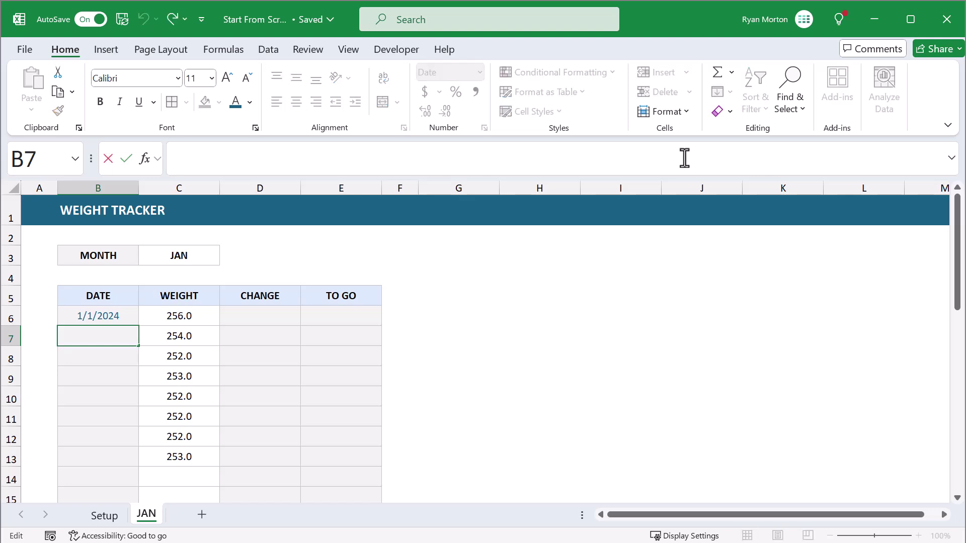
type("=")
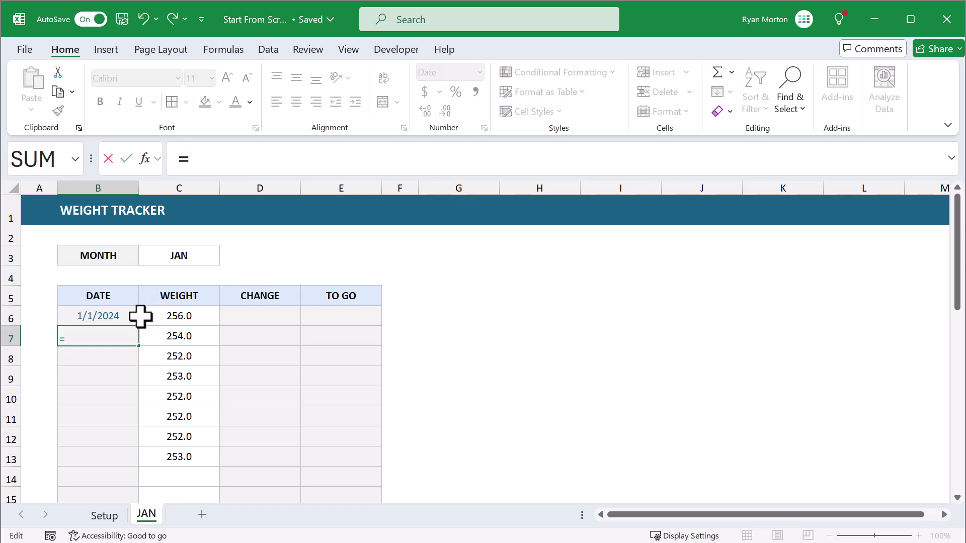
left_click(121, 317)
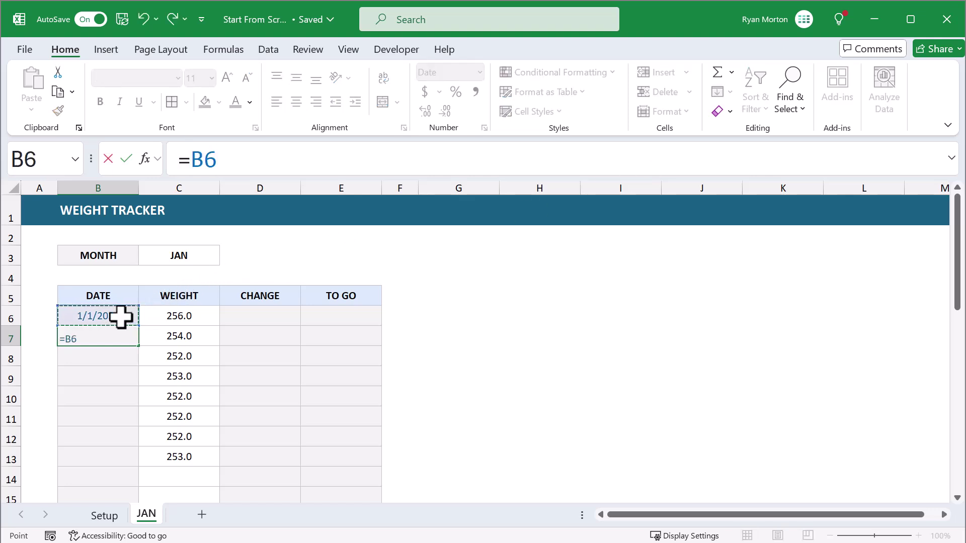
type("+1")
key("Return")
left_click(115, 336)
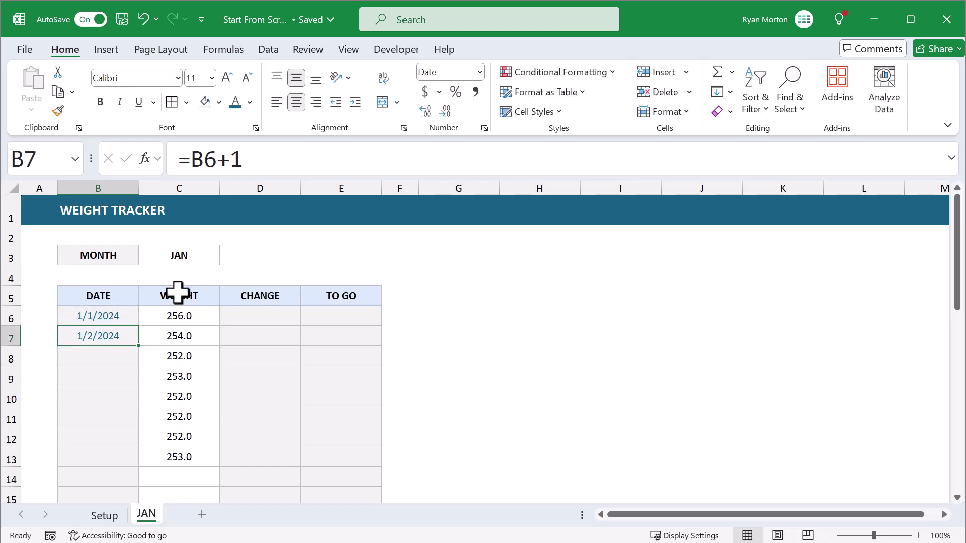
left_click(377, 149)
key("Return")
left_click(104, 338)
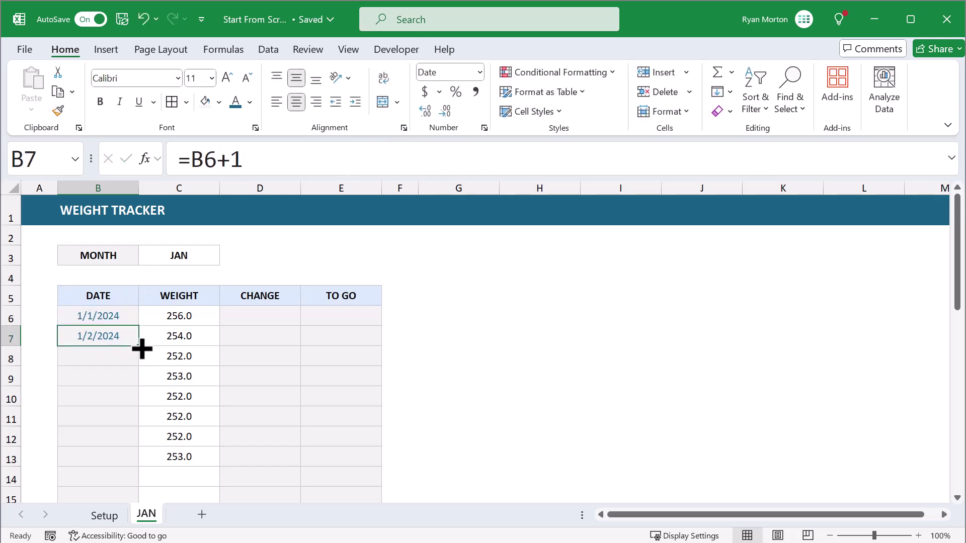
Fill the date formula down to row 36, ending at 1/31/2024.
left_click_drag(139, 345, 138, 483)
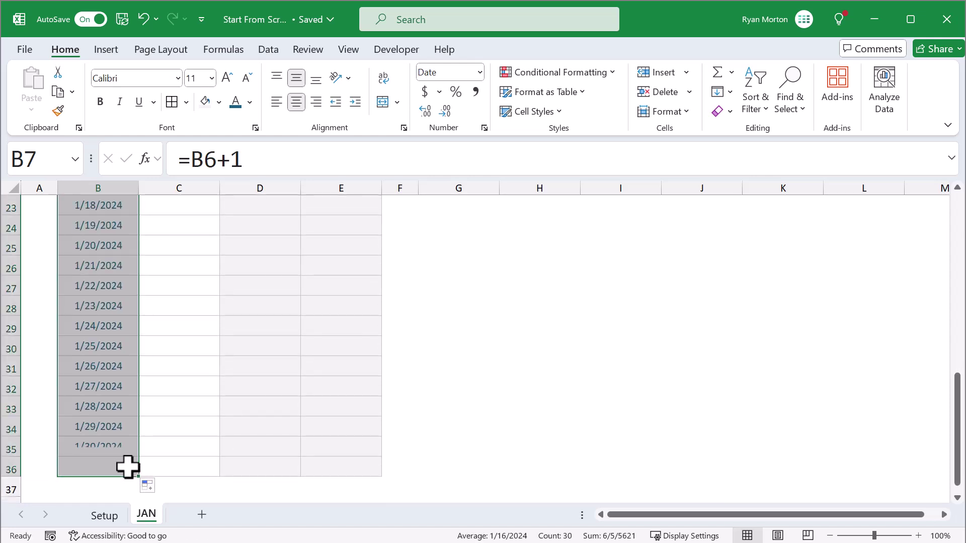
left_click(192, 445)
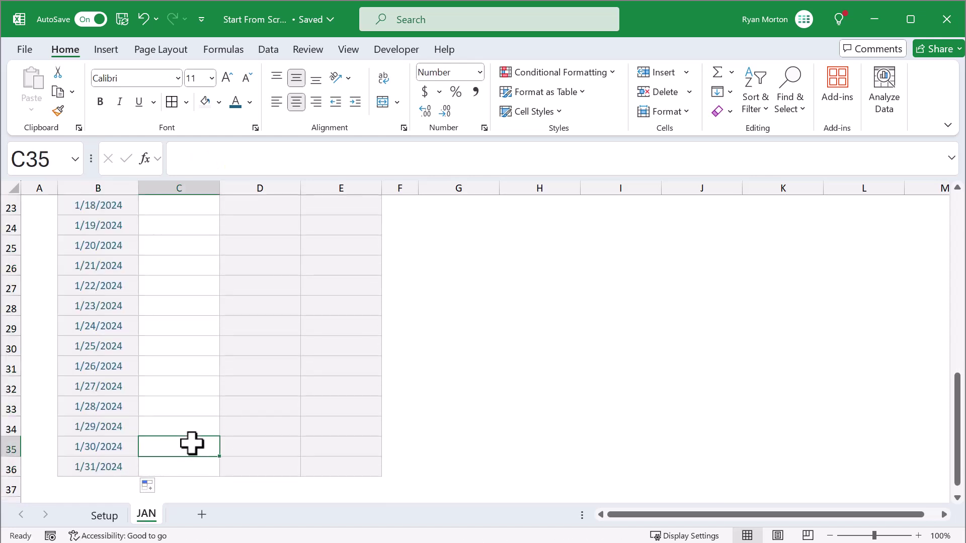
scroll(192, 445, "up", 7)
Enter 0 as the first day's change in D6.
left_click(265, 322)
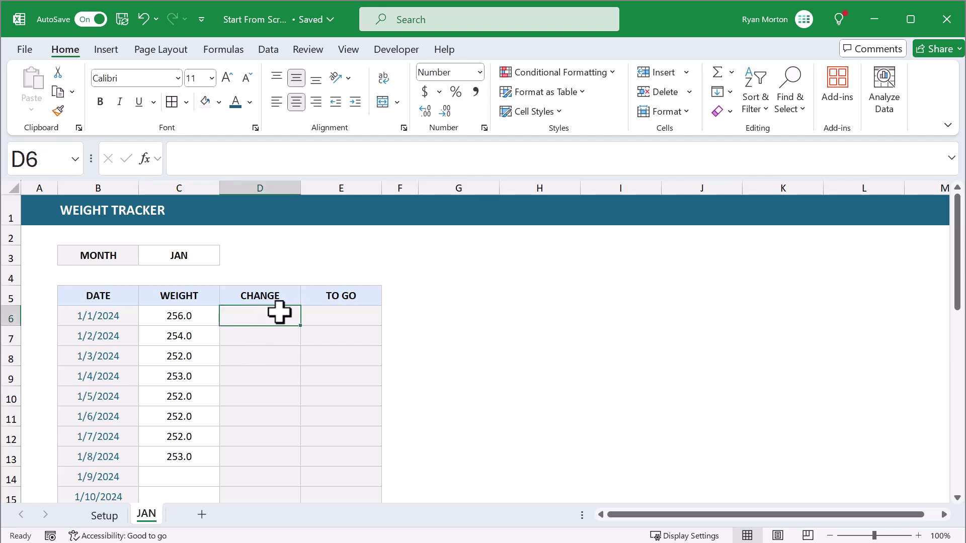
left_click(479, 160)
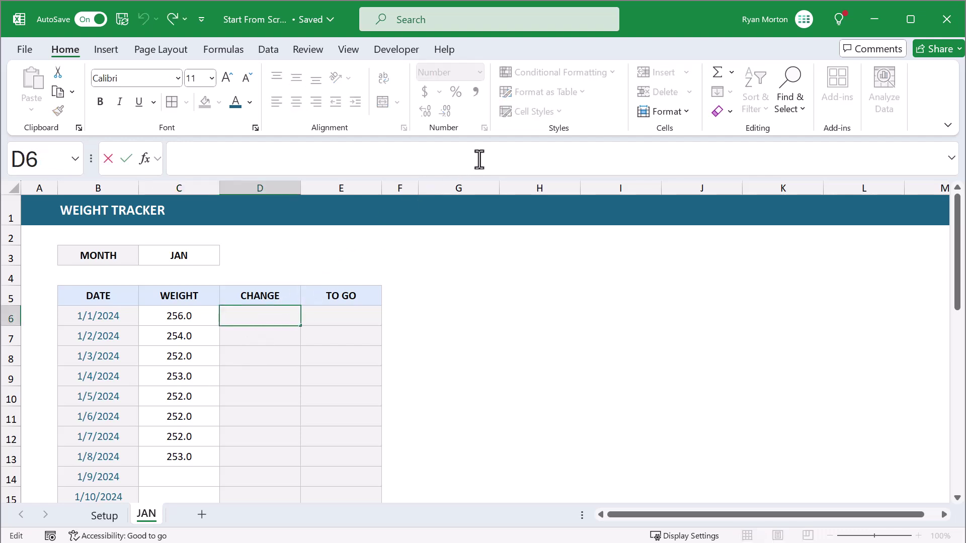
type("0")
key("Return")
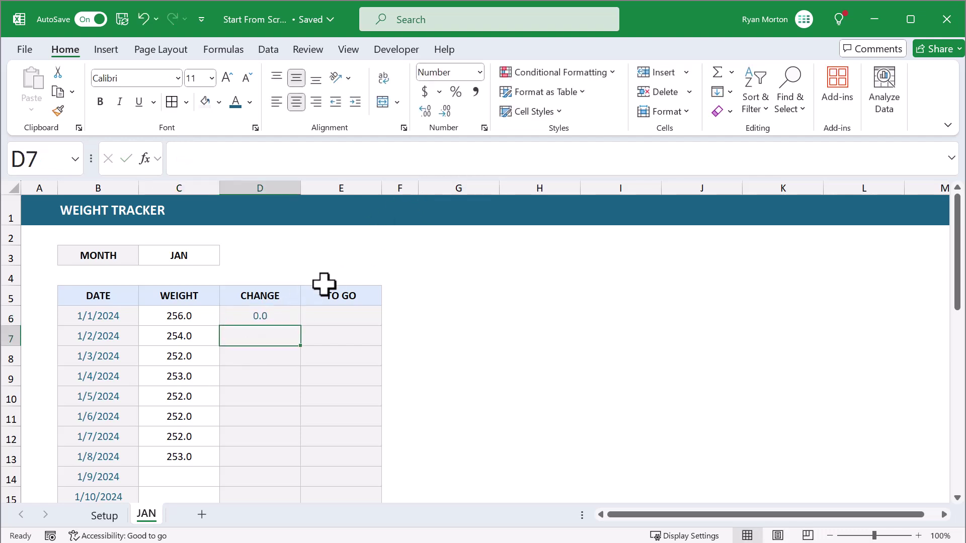
Enter =IF(C7=0,"-",C7-C6) in D7 to show the daily weight change.
left_click(496, 159)
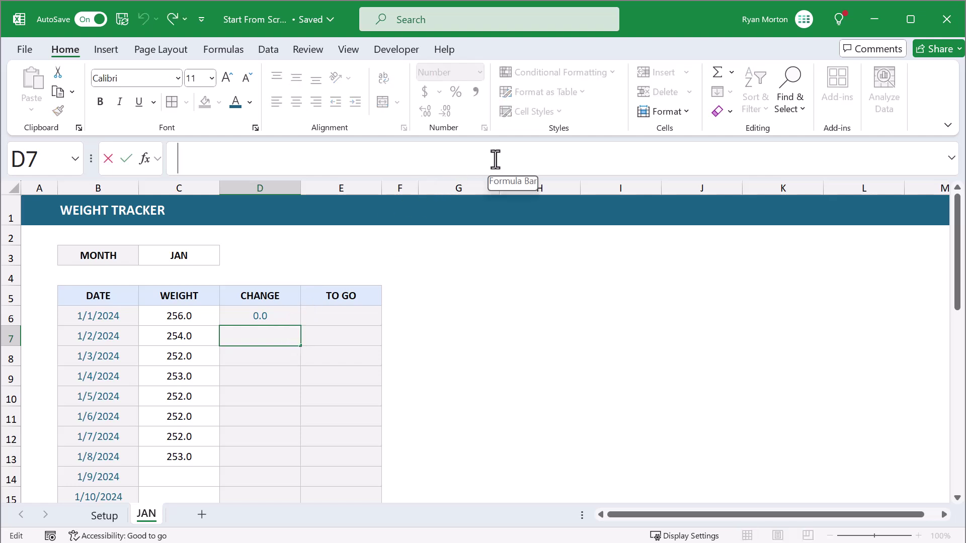
type("=i")
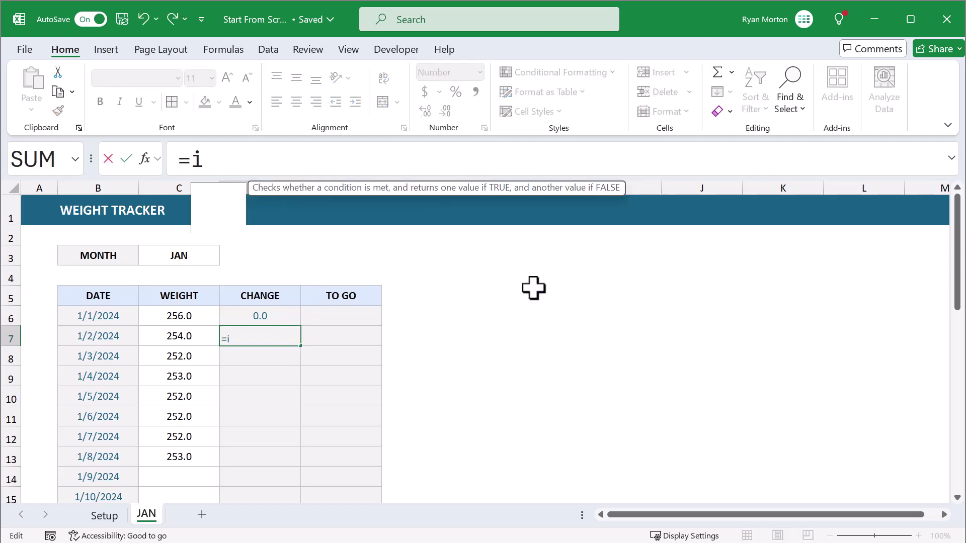
key("Tab")
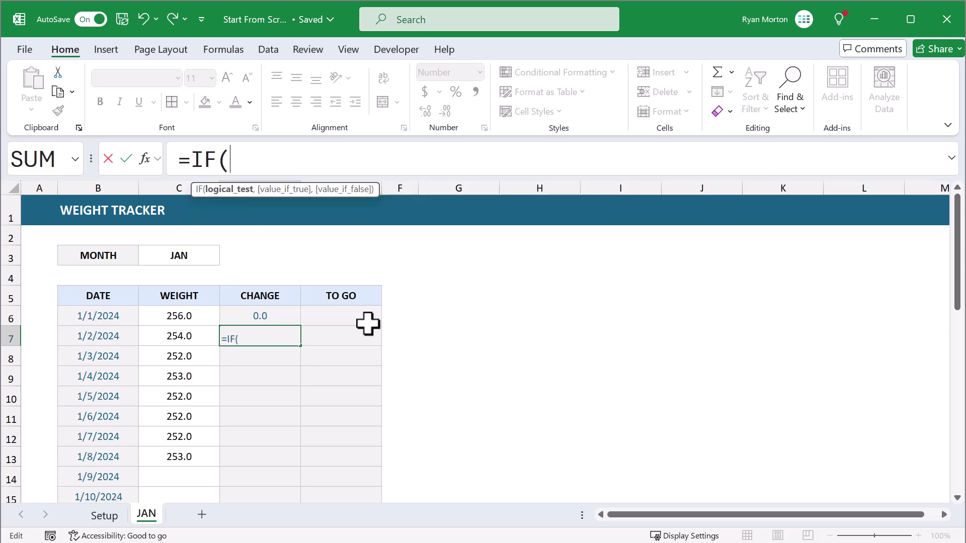
left_click(188, 336)
type("=0,")
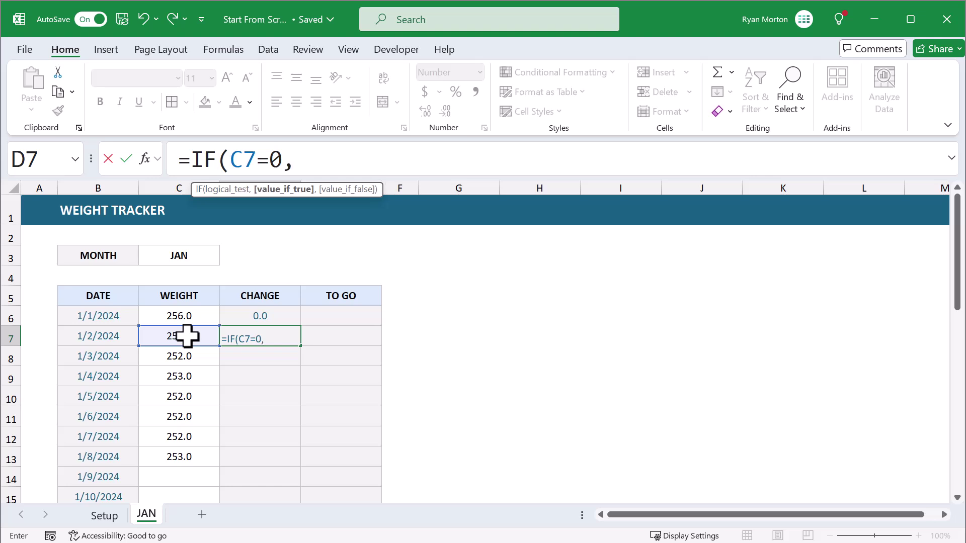
type("\"-\",")
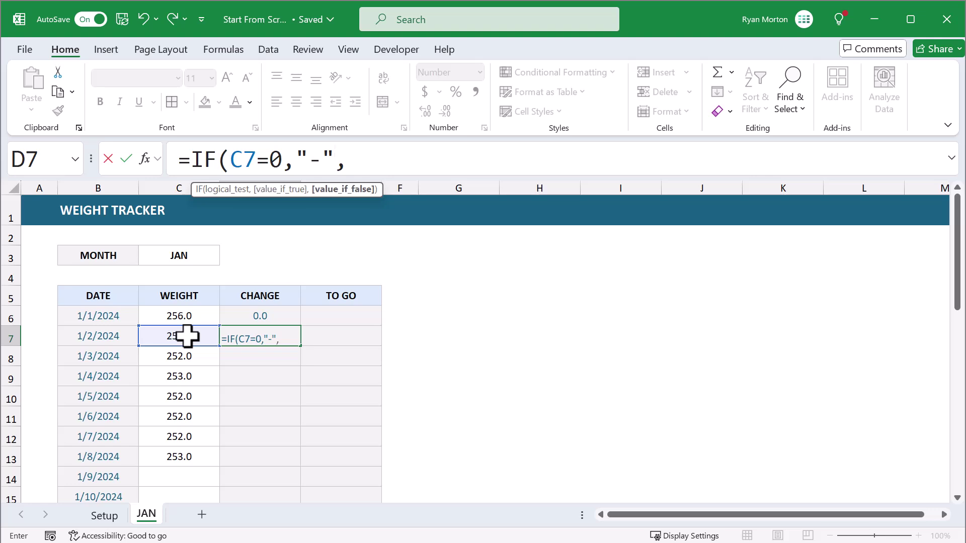
left_click(188, 335)
type("-")
left_click(195, 317)
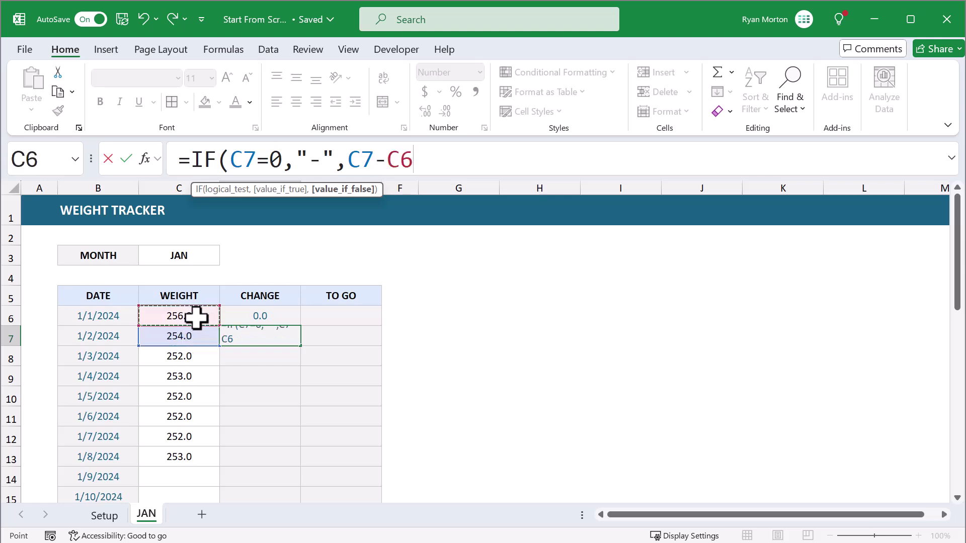
type(")")
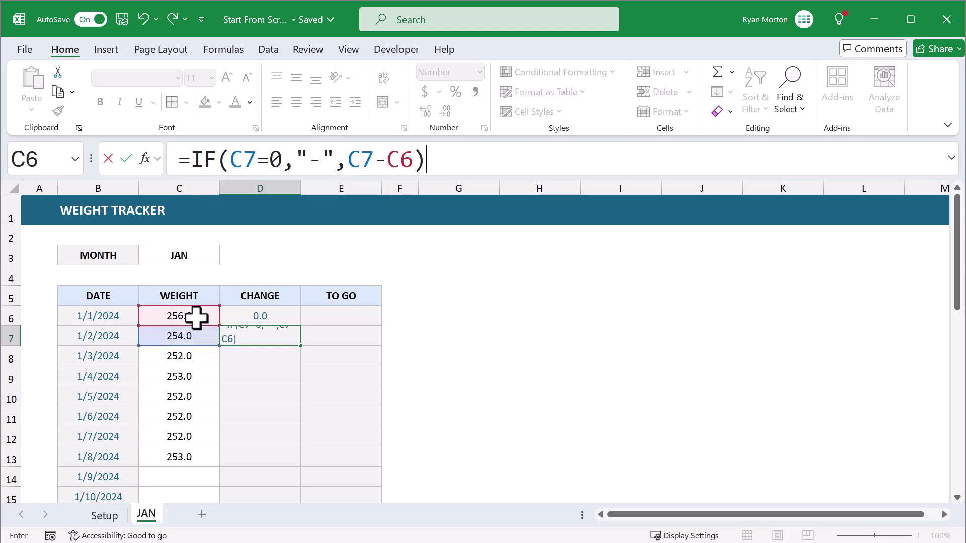
key("Return")
left_click(237, 340)
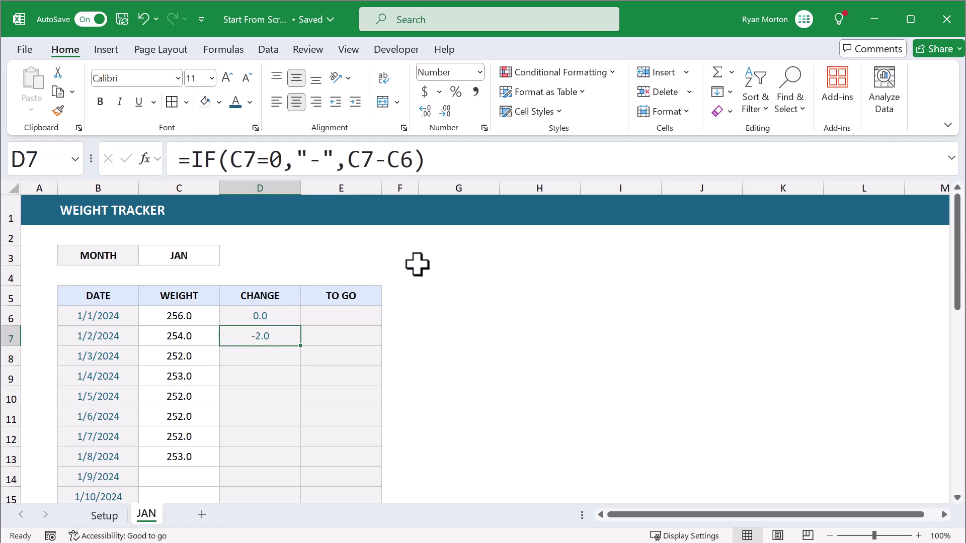
left_click(548, 153)
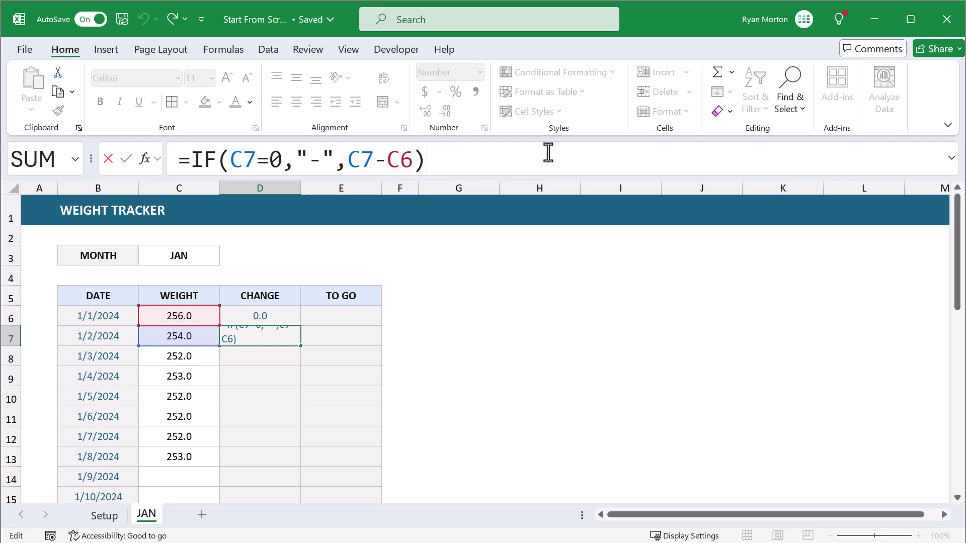
key("Return")
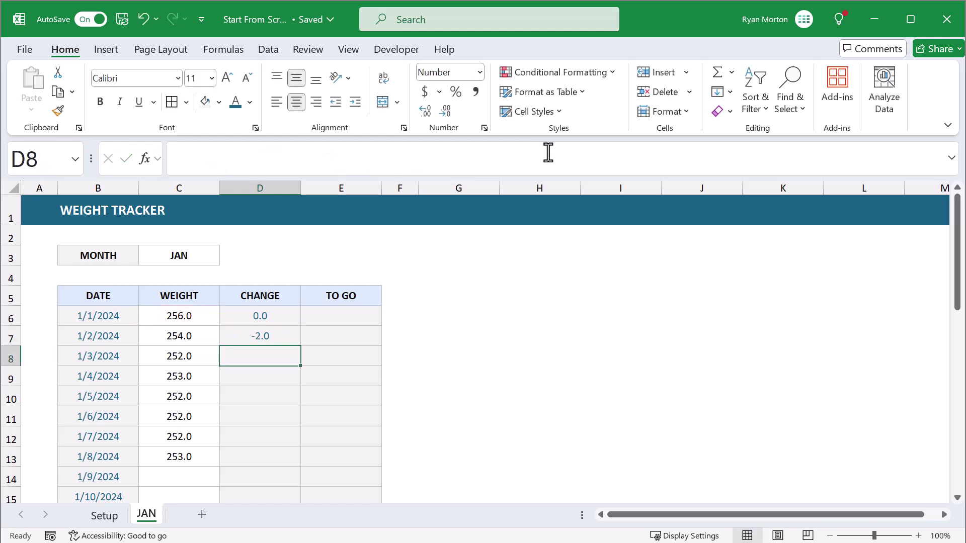
Copy the D7 change formula down through row 36.
left_click(290, 336)
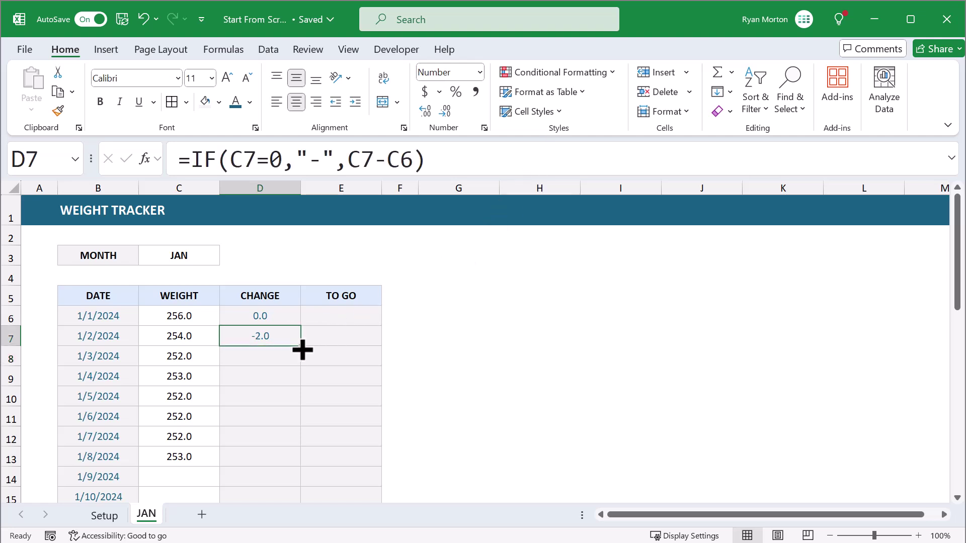
left_click_drag(300, 345, 283, 471)
scroll(301, 447, "up", 7)
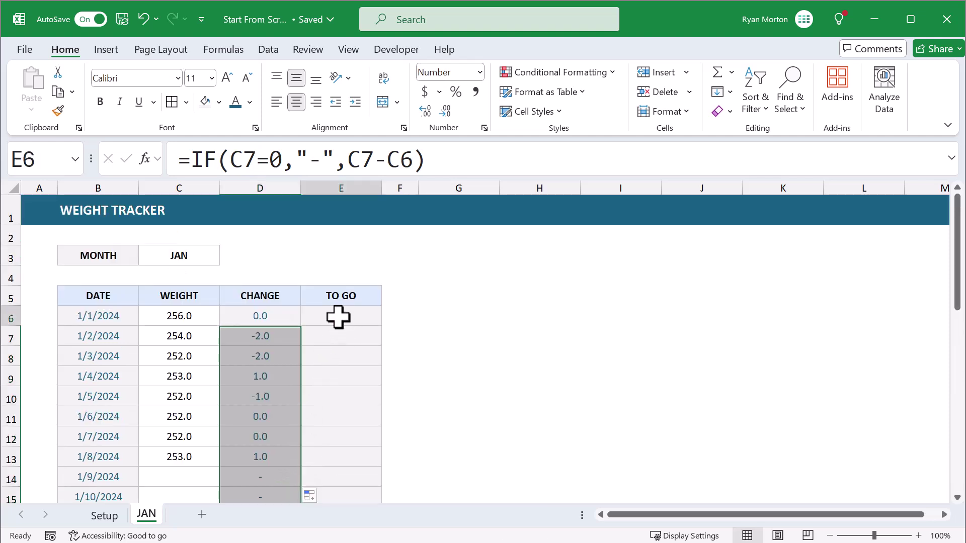
Enter =IF(C6=0,"-",ABS(C6-goalWeight)) in E6, showing 56.0 to go.
left_click(338, 317)
left_click(623, 156)
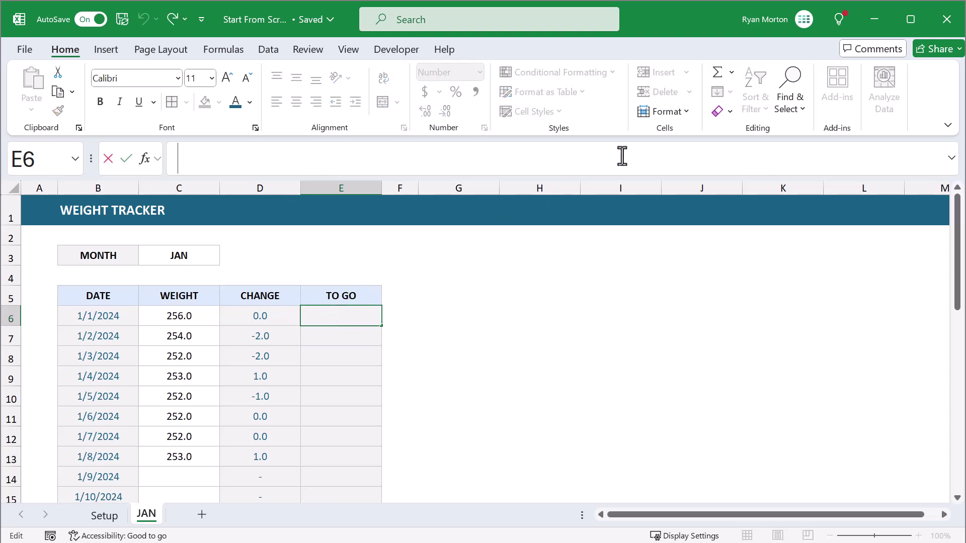
type("=")
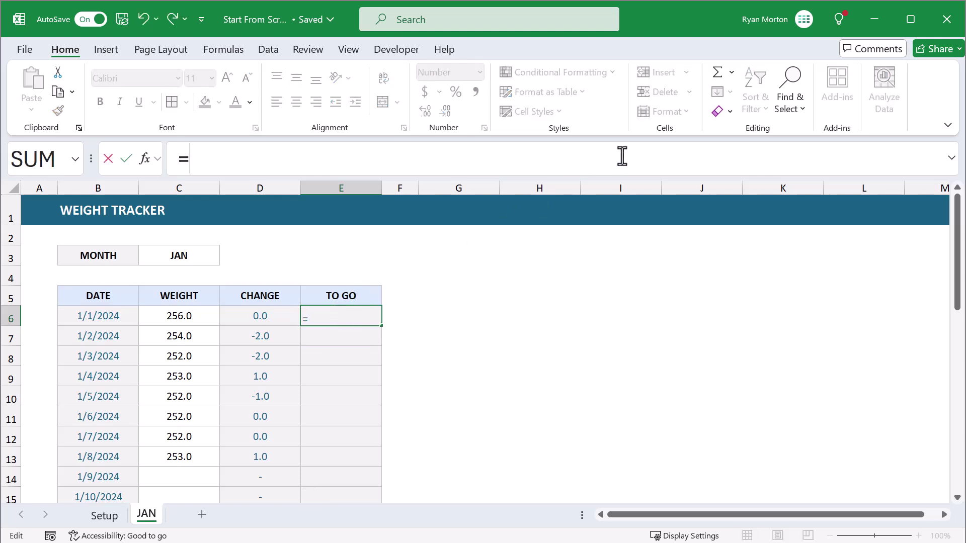
type("IF(")
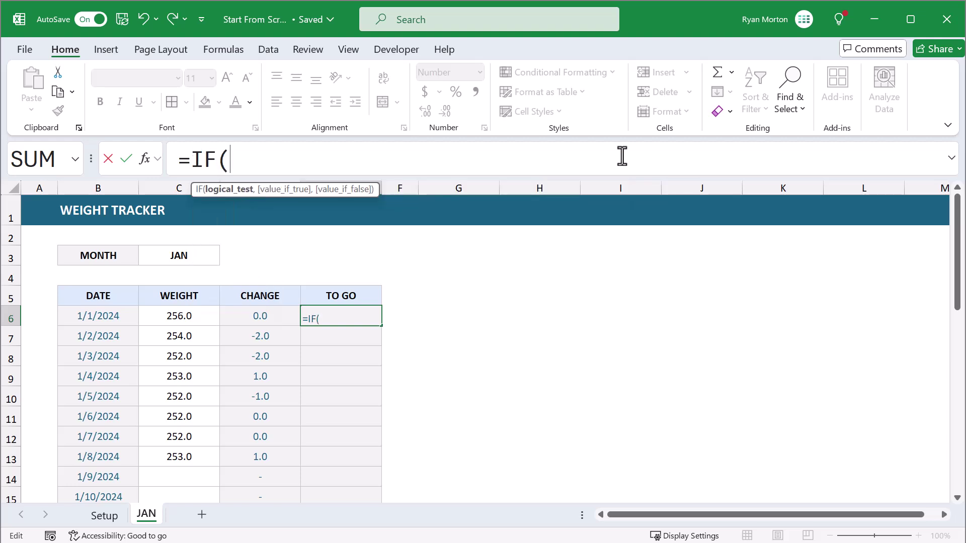
left_click(203, 316)
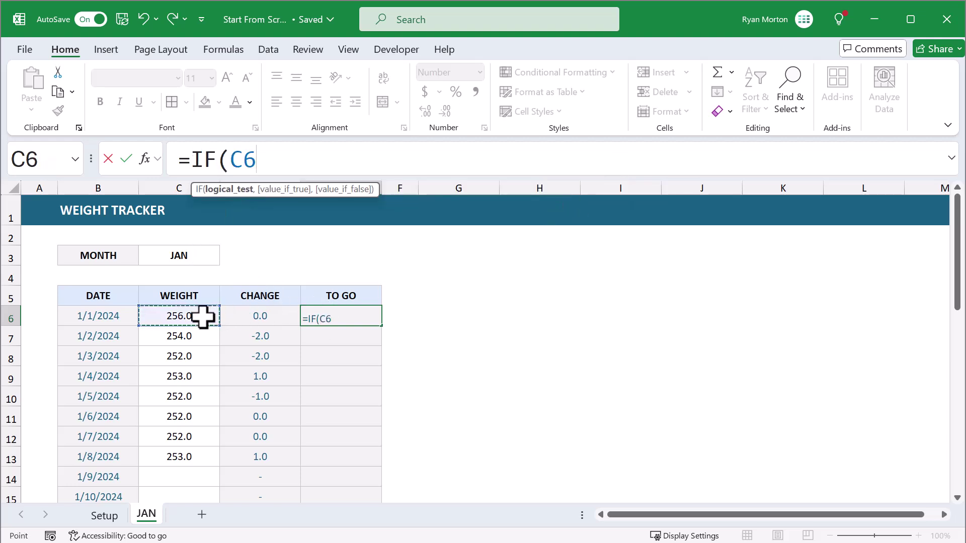
type("=0")
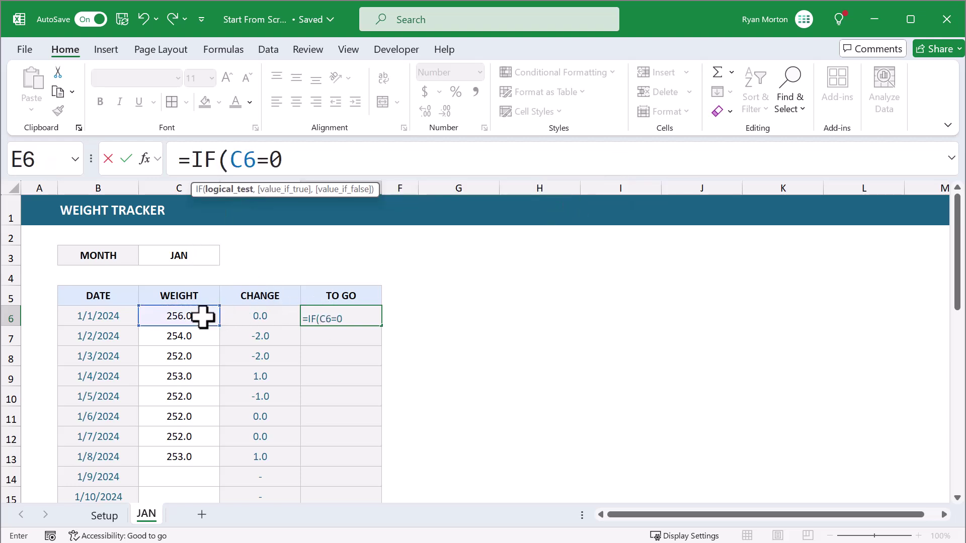
type(",")
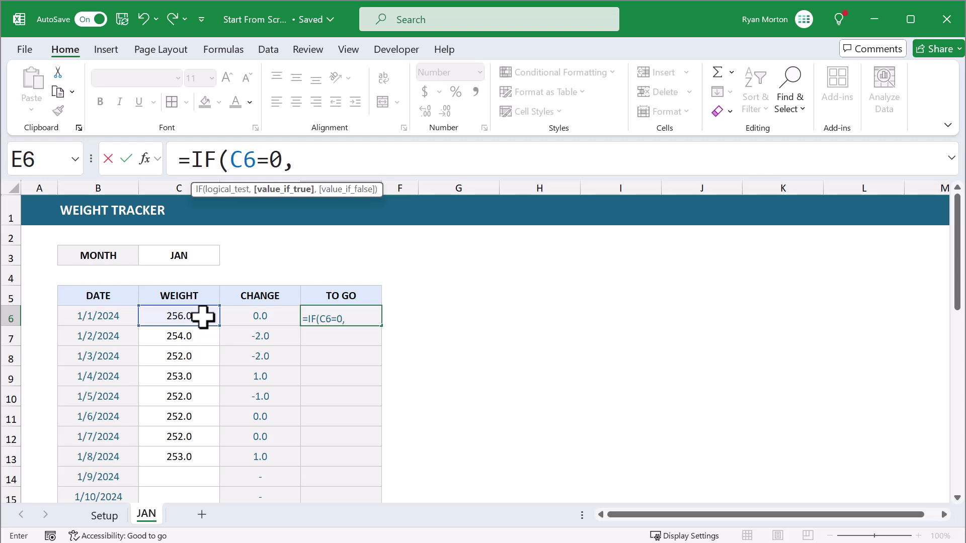
type("\"-\",")
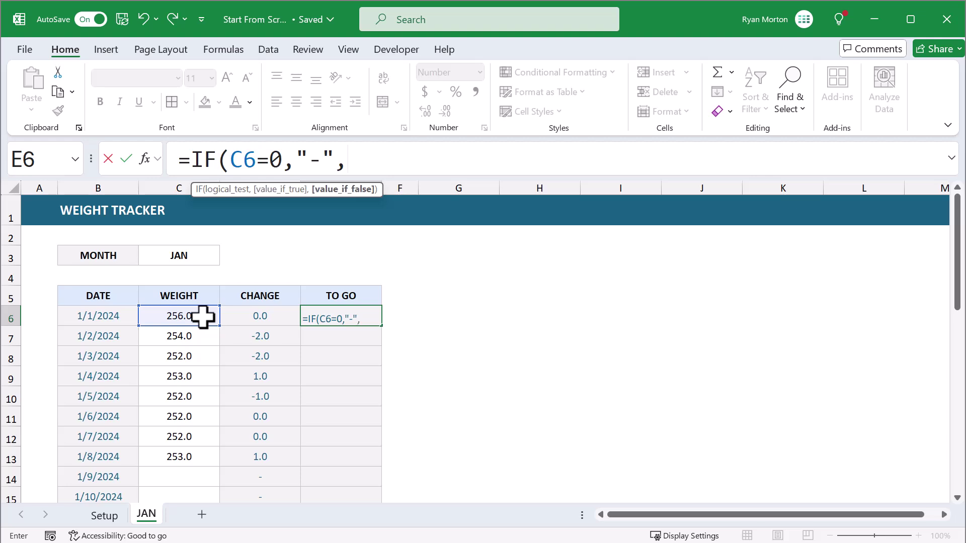
type("ABS(")
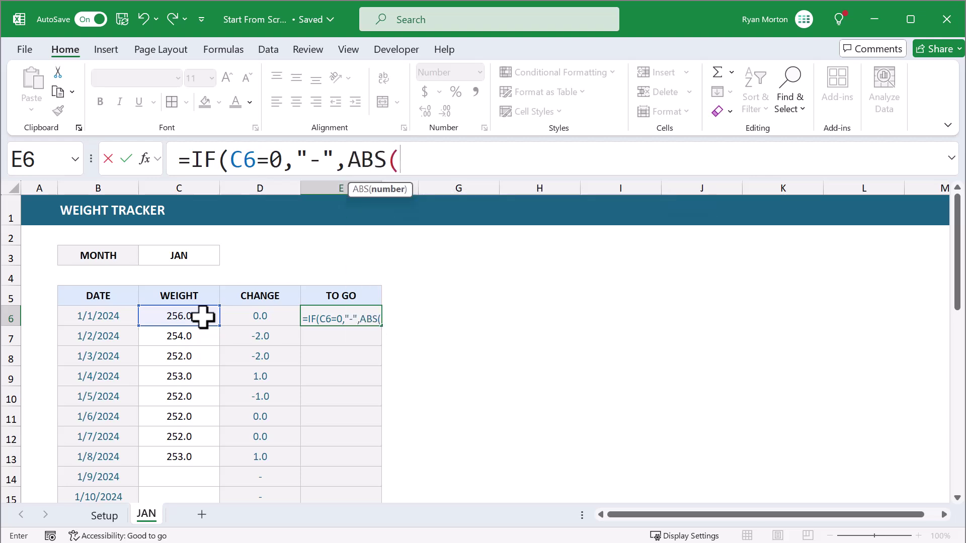
left_click(203, 317)
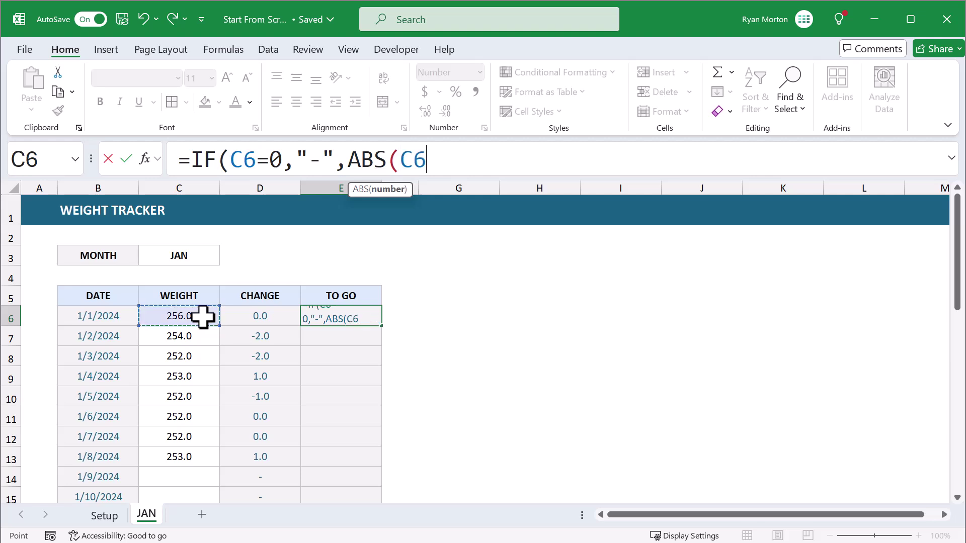
type("-")
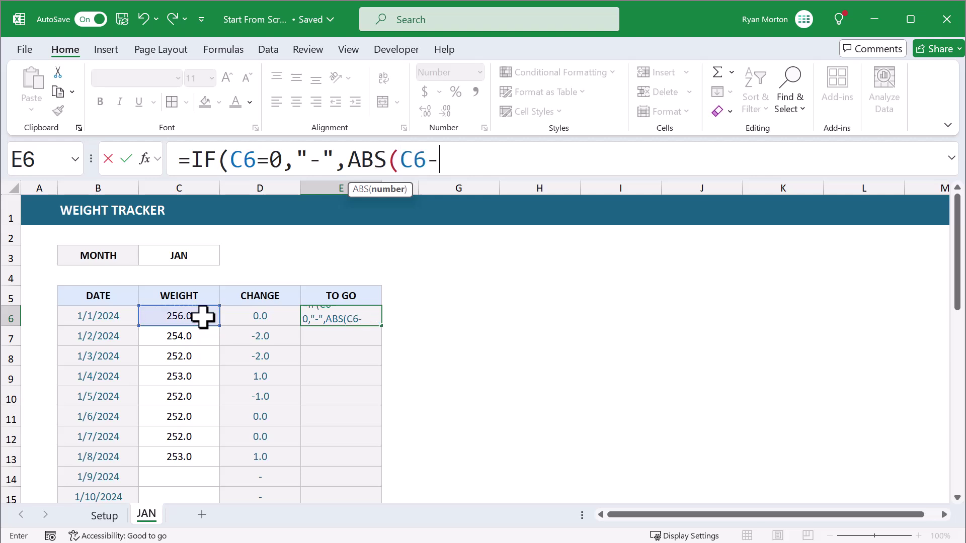
type("goal")
key("Tab")
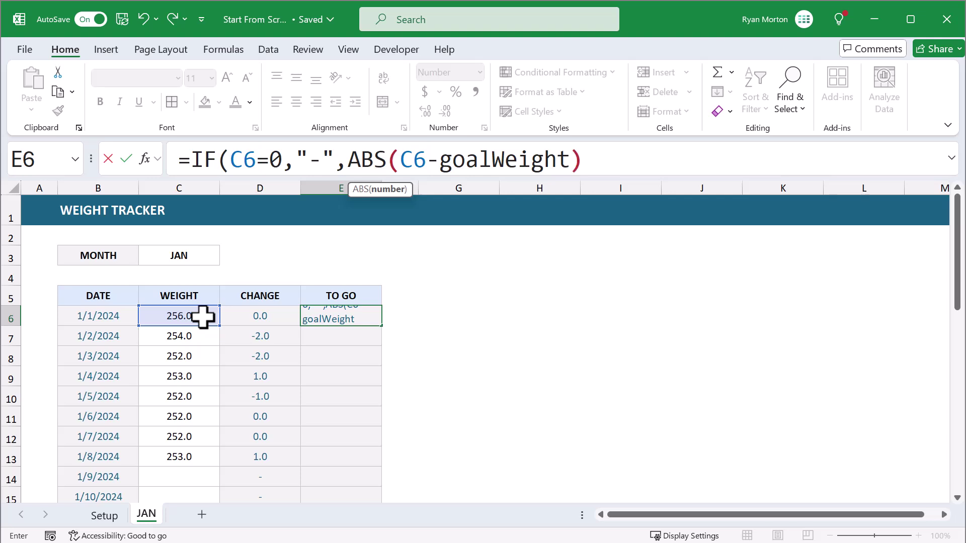
type("))")
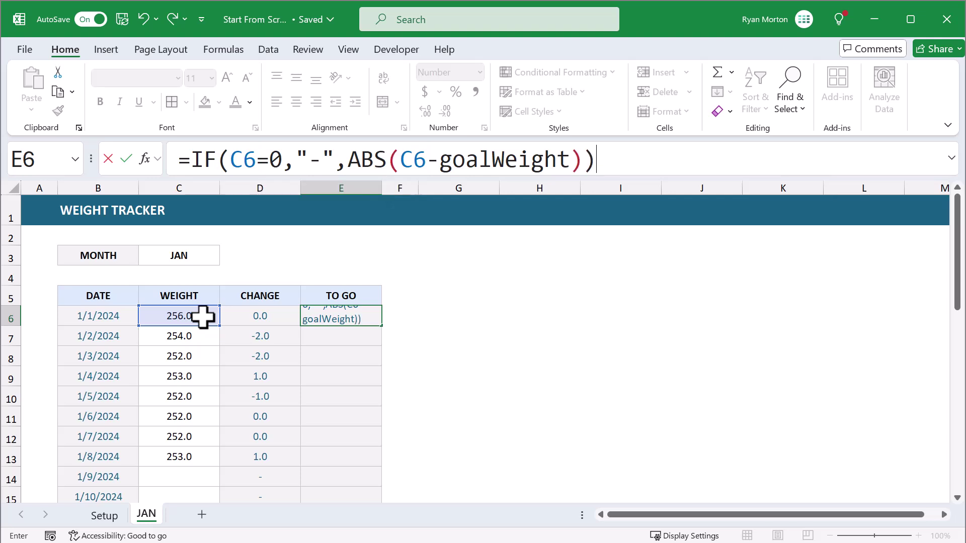
key("Return")
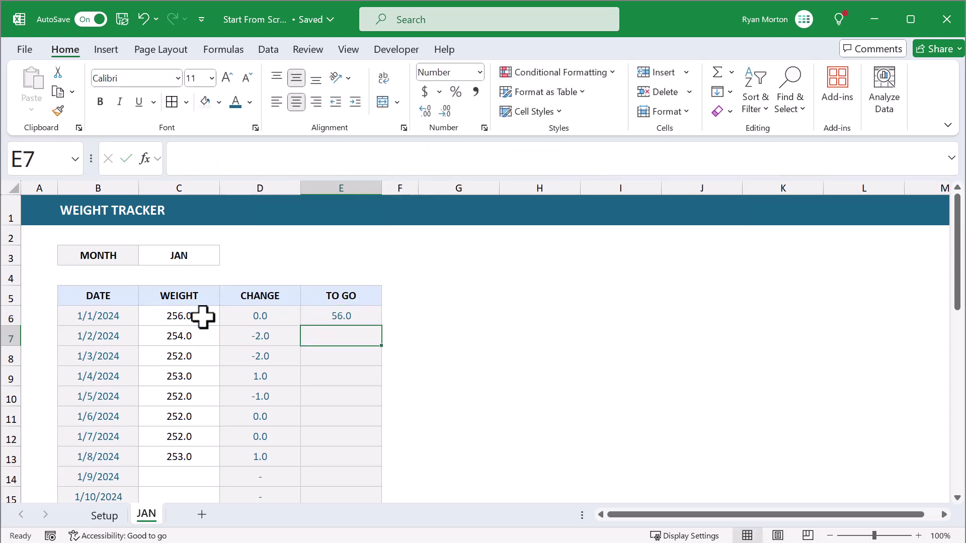
left_click(364, 319)
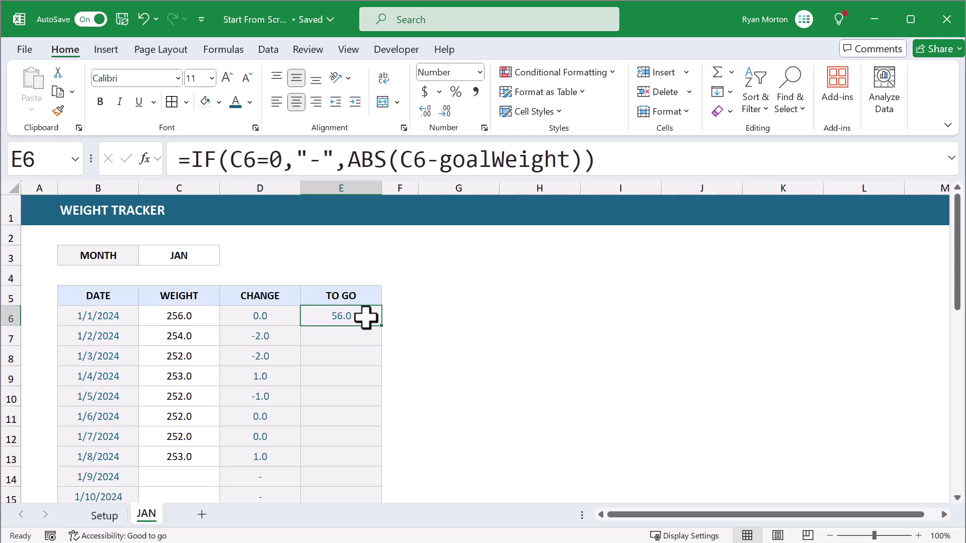
left_click(681, 161)
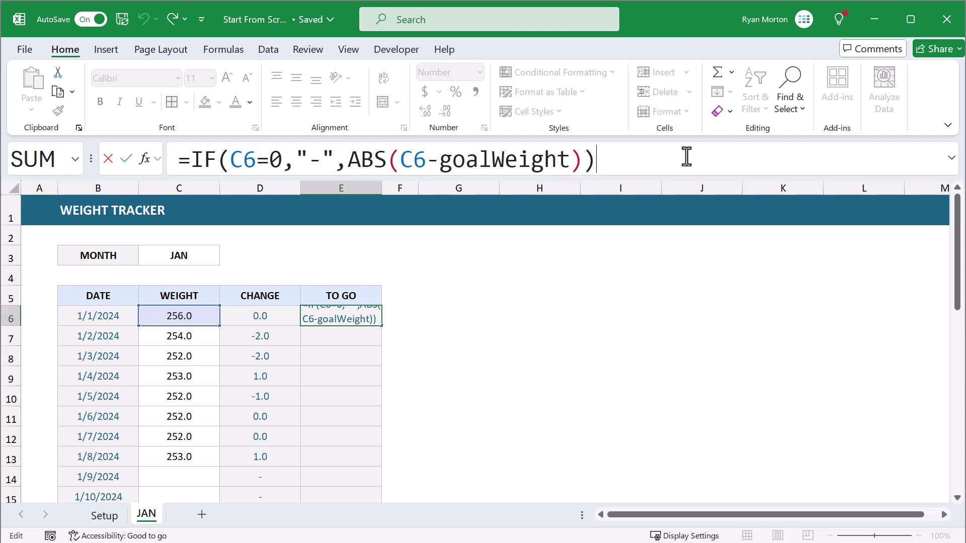
Fill the TO GO formula from E6 down to E36 so each January day shows weight left.
key("Return")
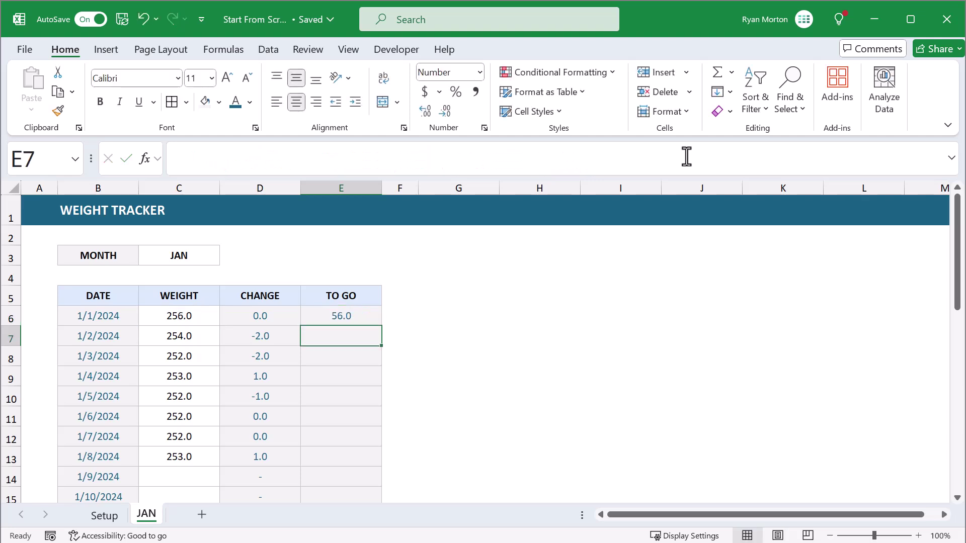
left_click(367, 321)
left_click_drag(384, 328, 365, 472)
left_click(364, 472)
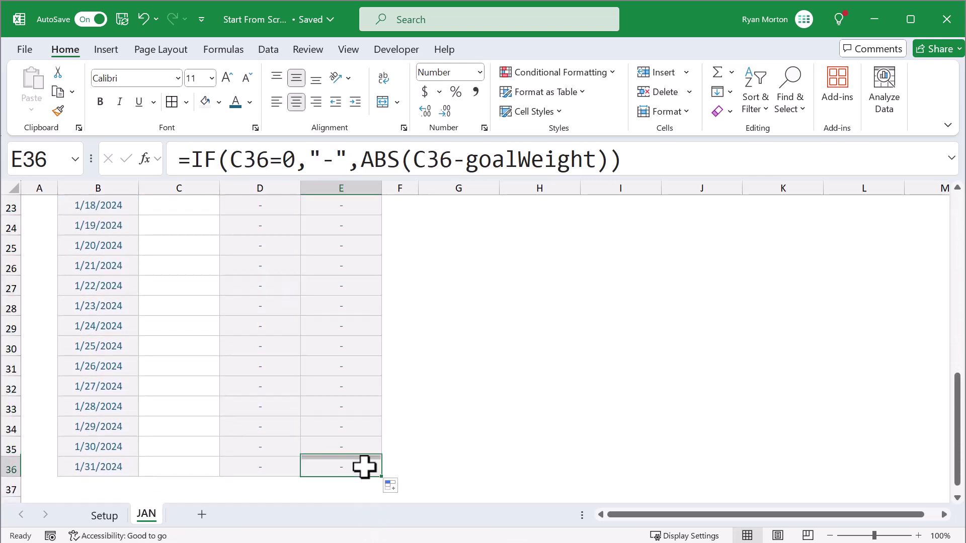
scroll(365, 468, "up", 7)
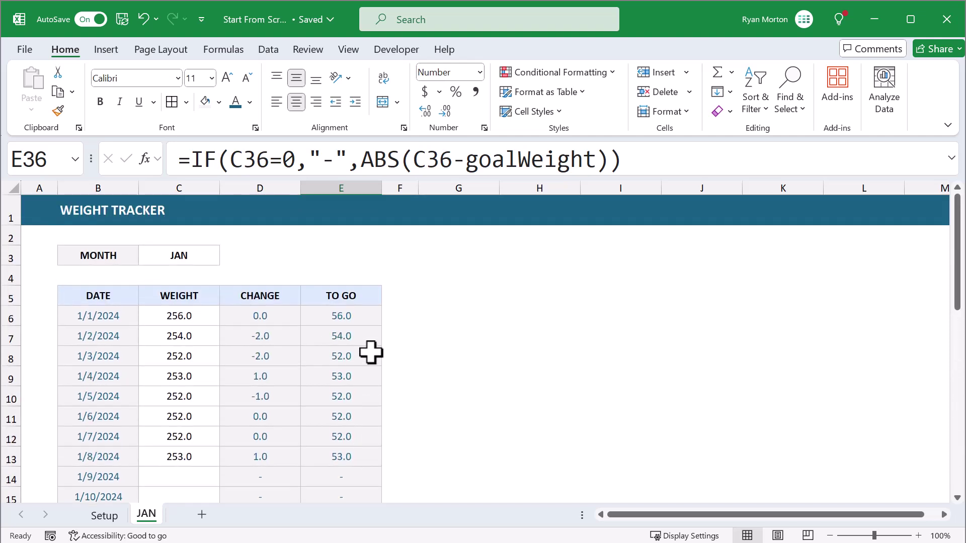
left_click(344, 254)
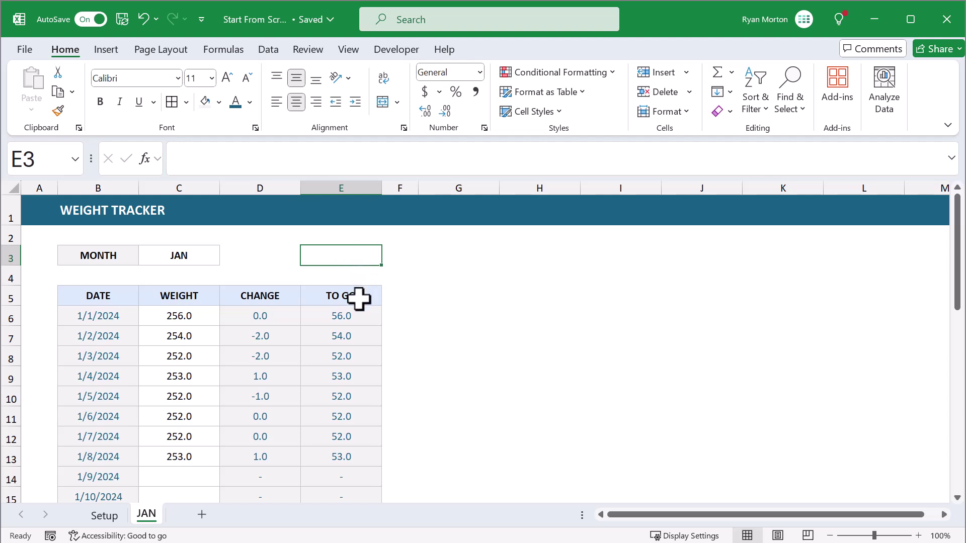
Select the CHANGE values D6:D36 and bring up the Custom number format category.
left_click(282, 317)
left_click_drag(282, 316, 278, 468)
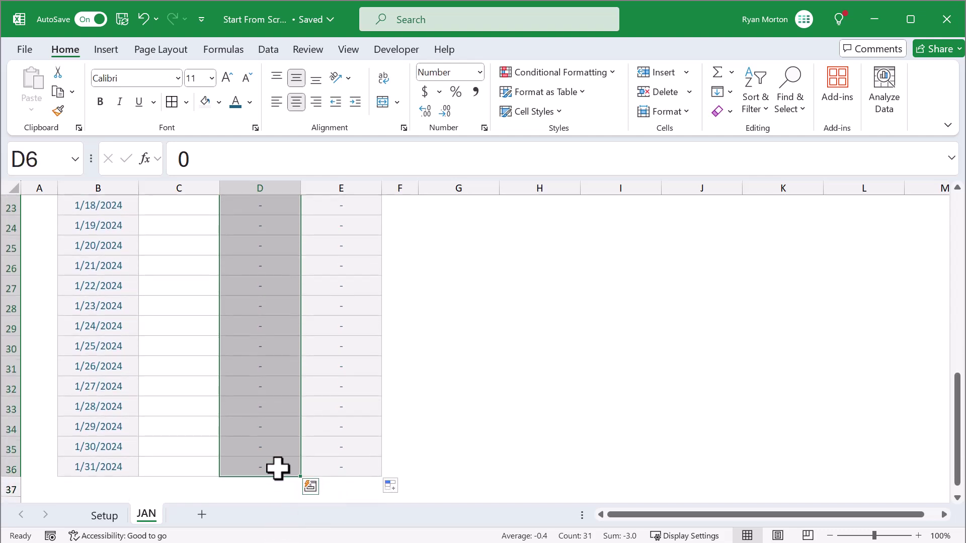
left_click(481, 71)
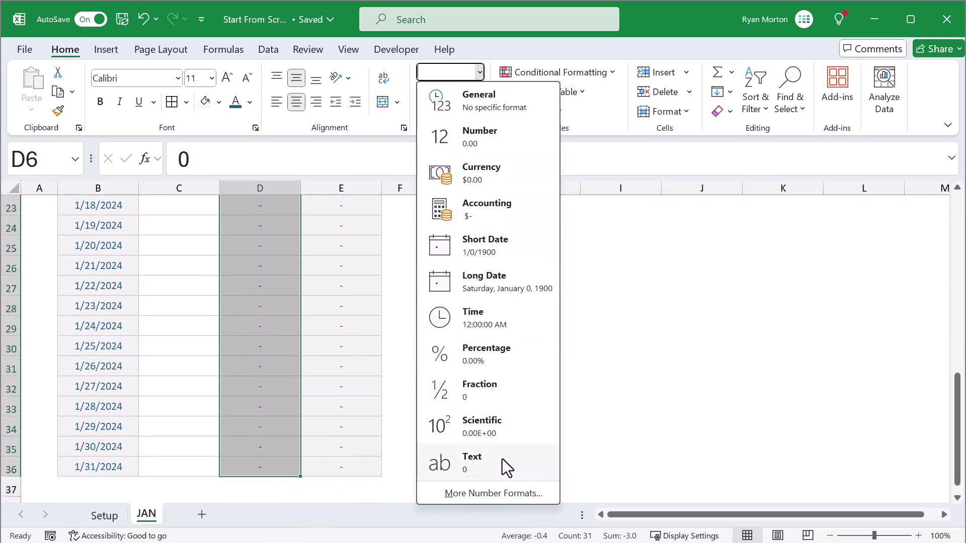
left_click(493, 494)
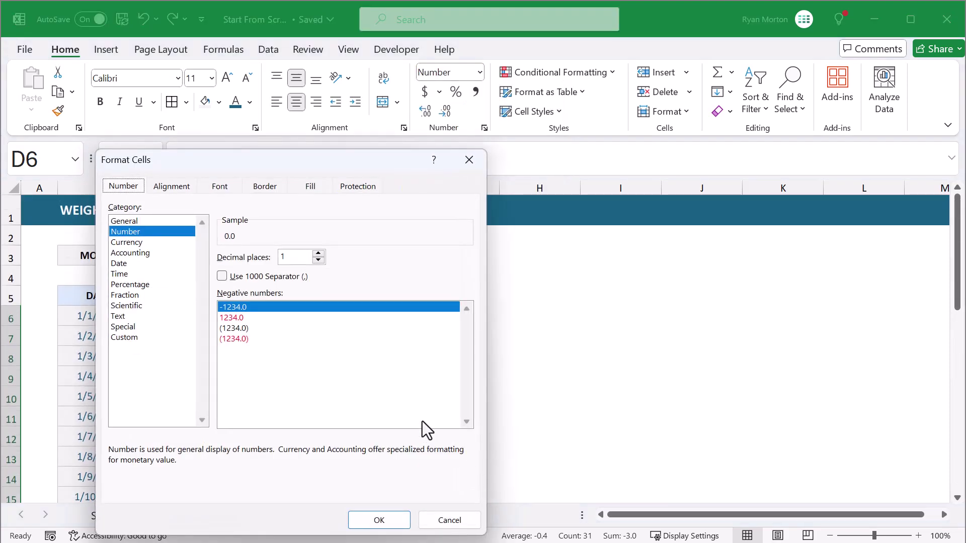
left_click(129, 338)
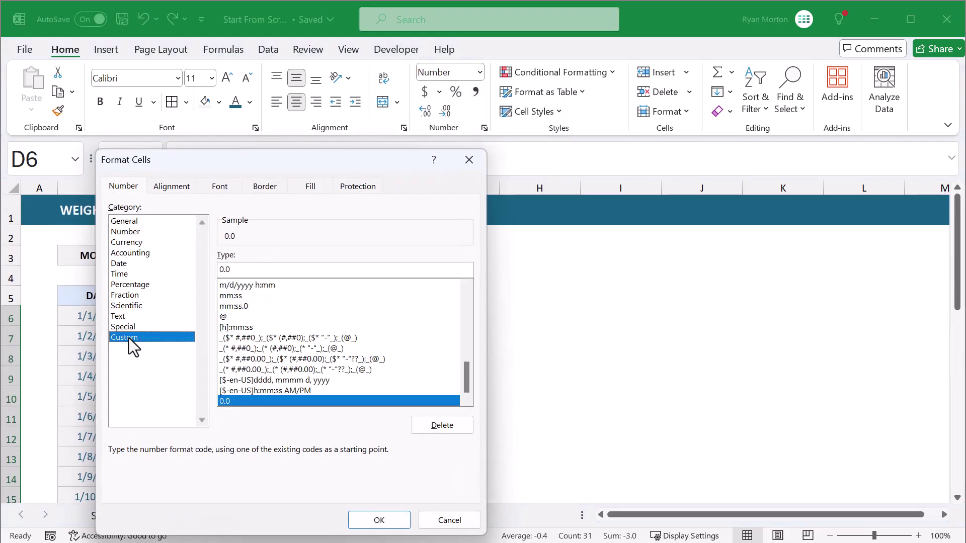
Replace the format code with [Red]▲ 0.0;▼ 0.0;-;@.
double_click(227, 273)
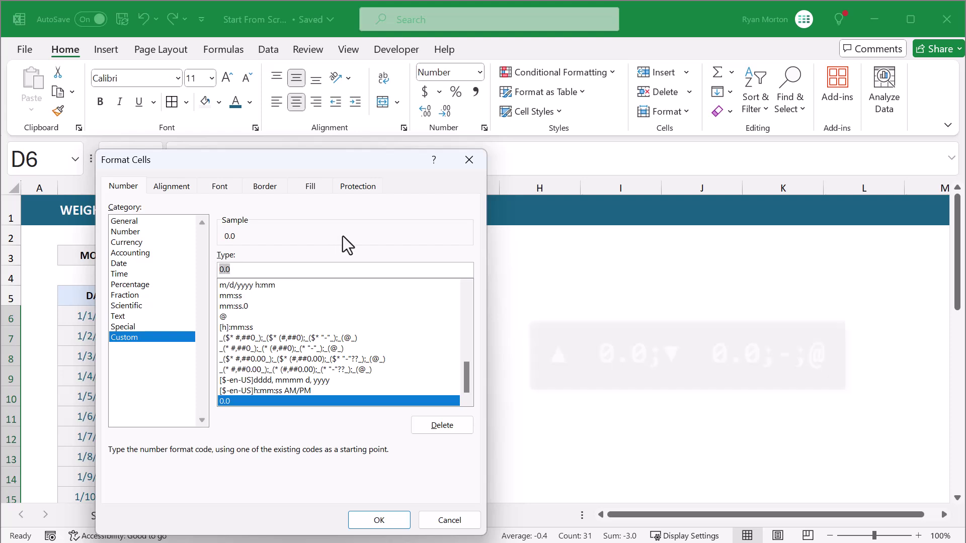
key("BackSpace")
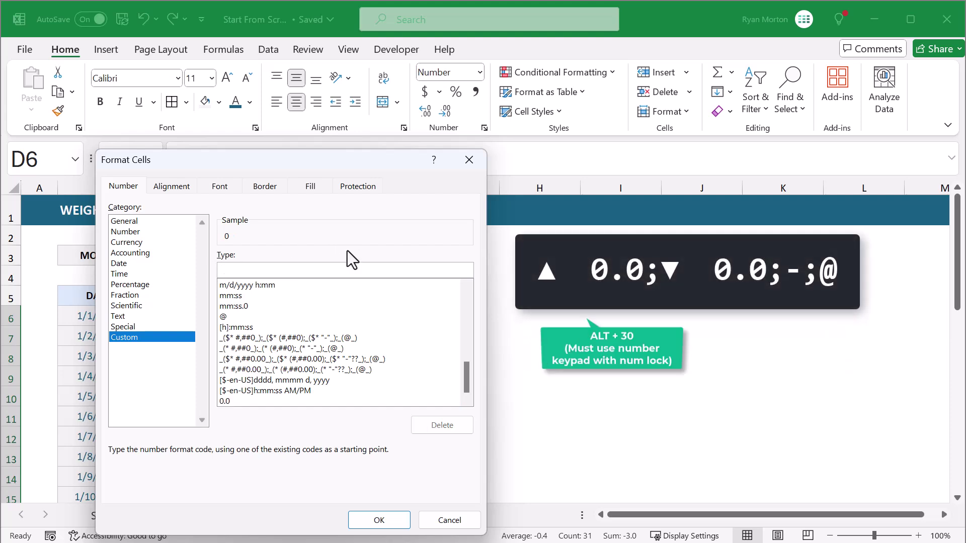
type("▲")
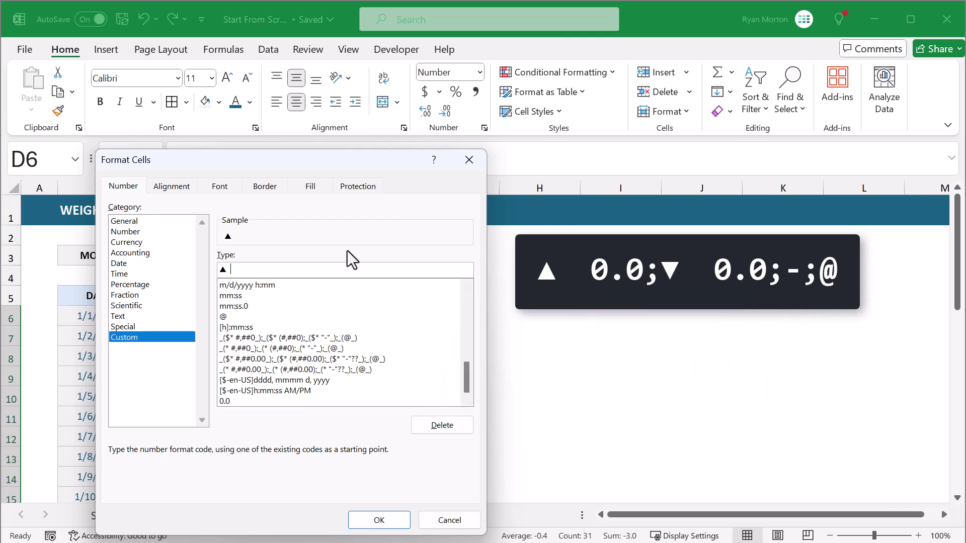
type(" 0.0;▼")
type("0.0;-;@")
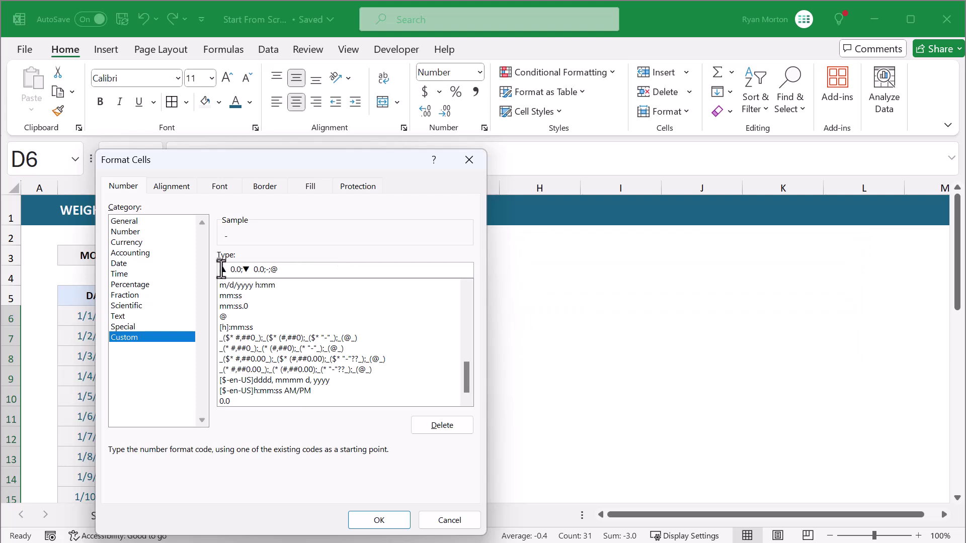
type("[Red")
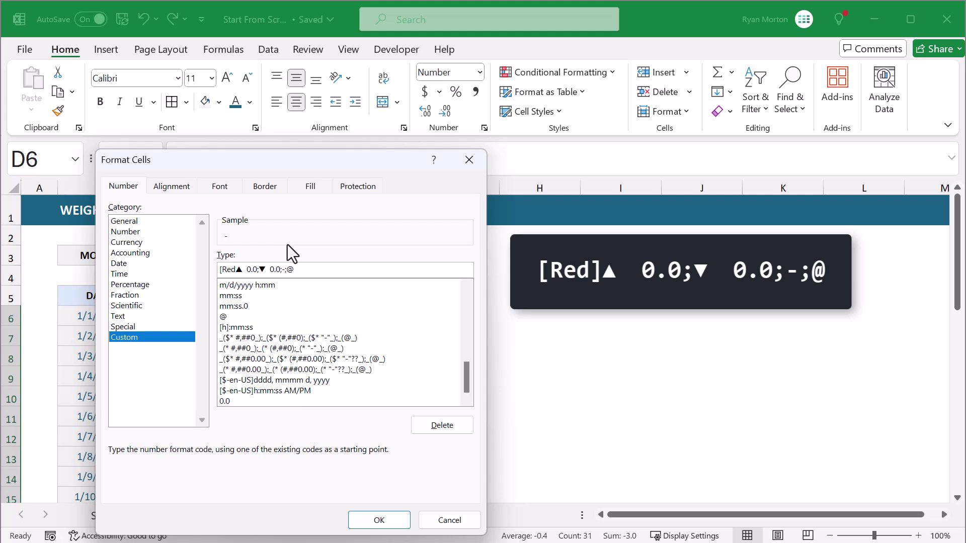
type("]")
key("BackSpace")
key("BackSpace")
key("BackSpace")
key("BackSpace")
key("BackSpace")
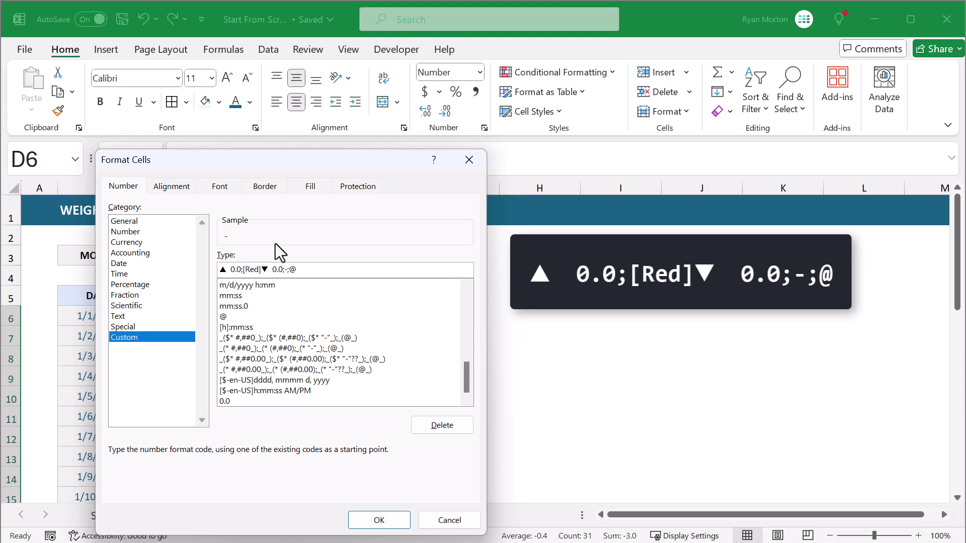
key("BackSpace")
left_click(224, 270)
type("[Red]")
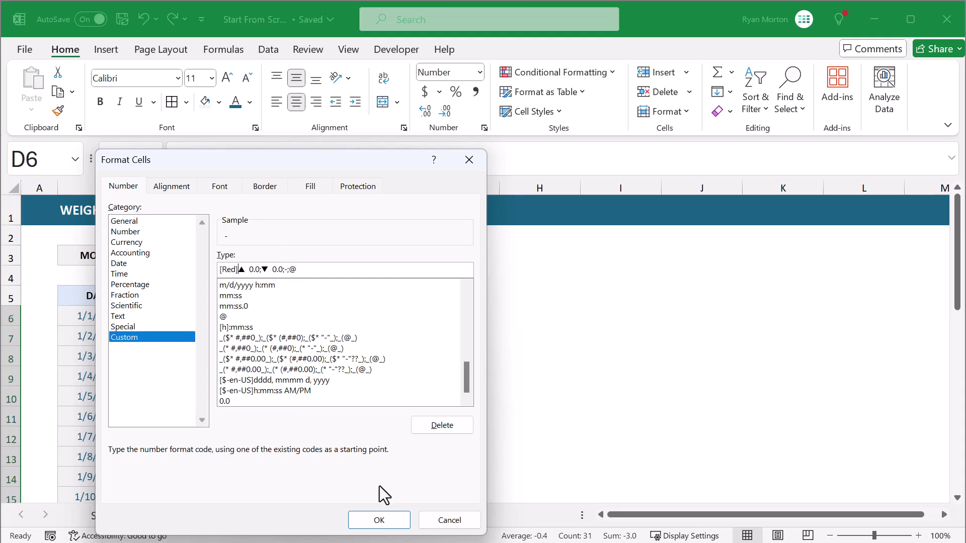
Apply the red ▲/▼ custom format to CHANGE and check the D7 formula.
left_click(388, 520)
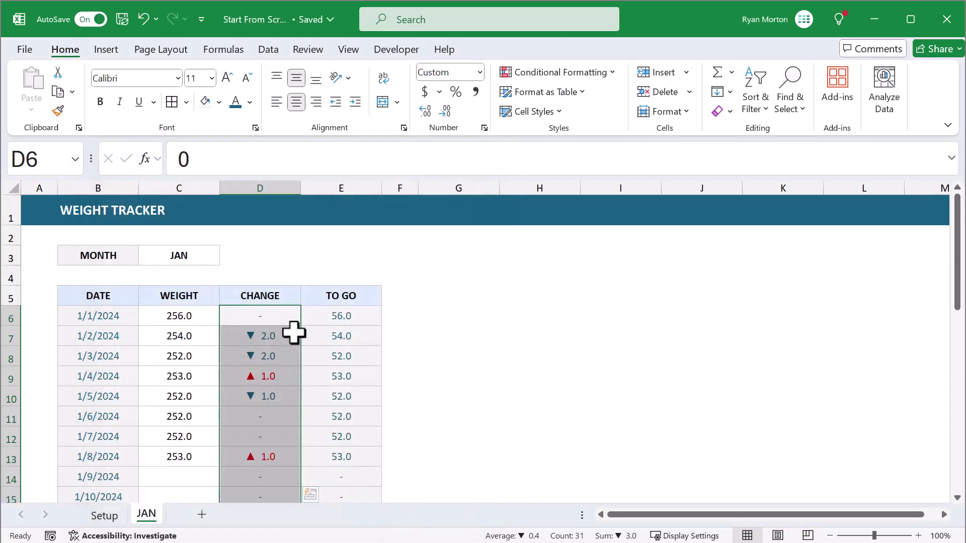
left_click(294, 332)
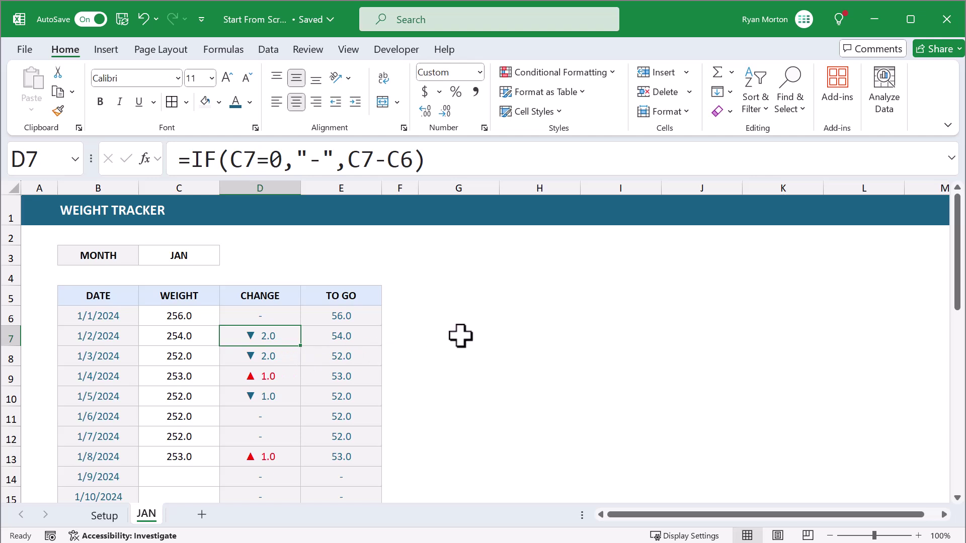
Enter =C3&" - Weight Change" in H6 so it displays 'JAN - Weight Change'.
left_click(518, 315)
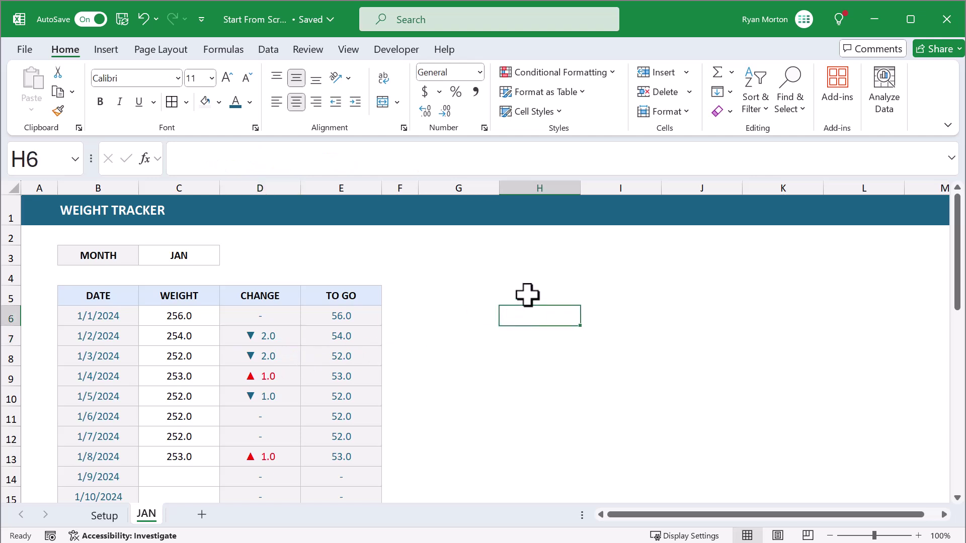
left_click(657, 160)
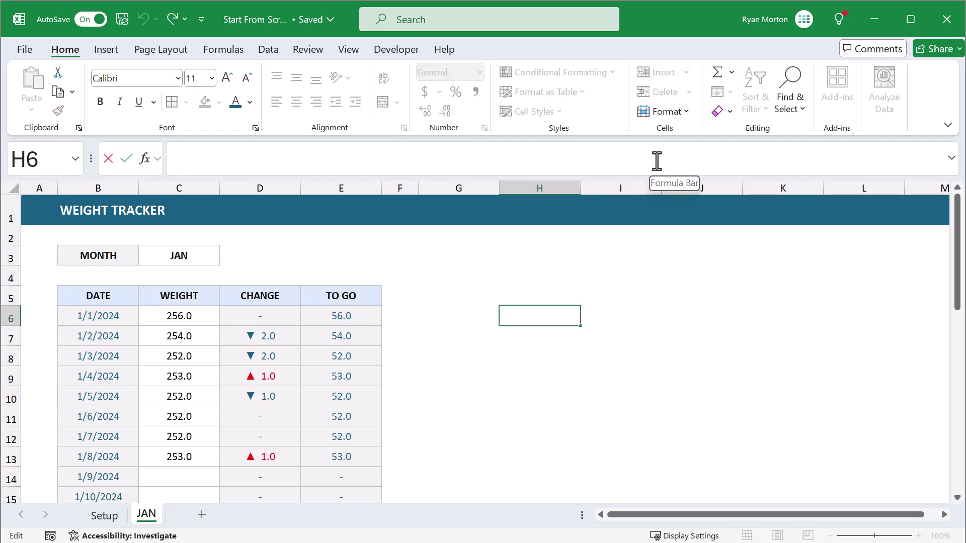
type("=")
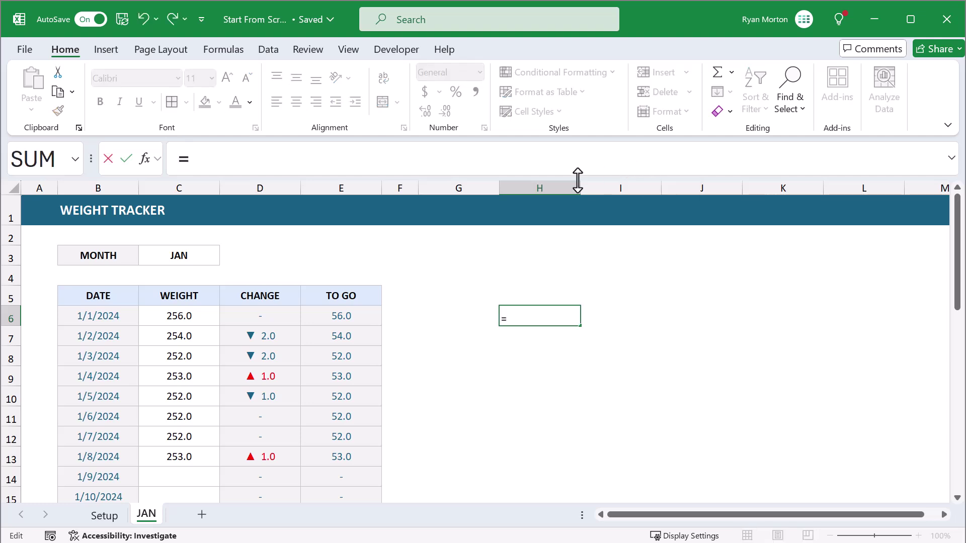
left_click(200, 259)
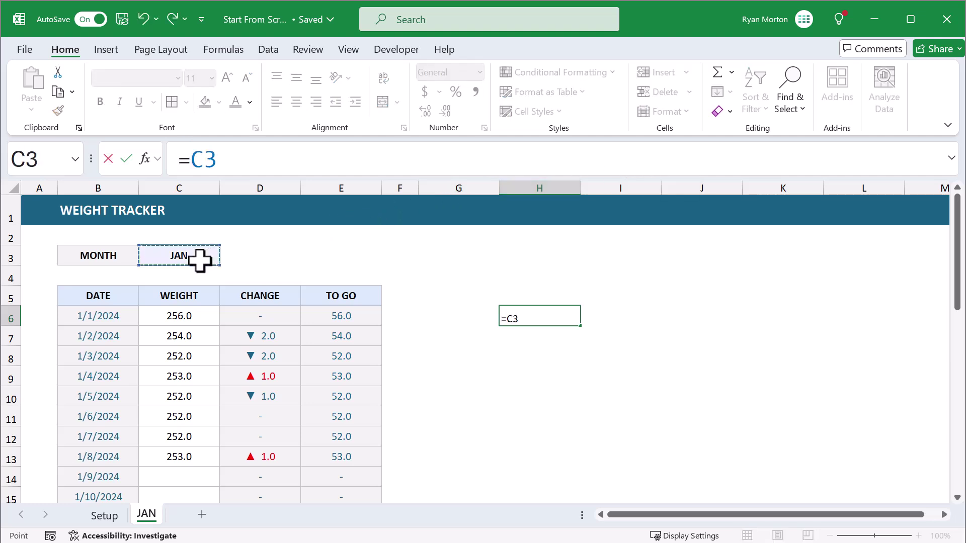
type("&")
type("\" - Weight Change")
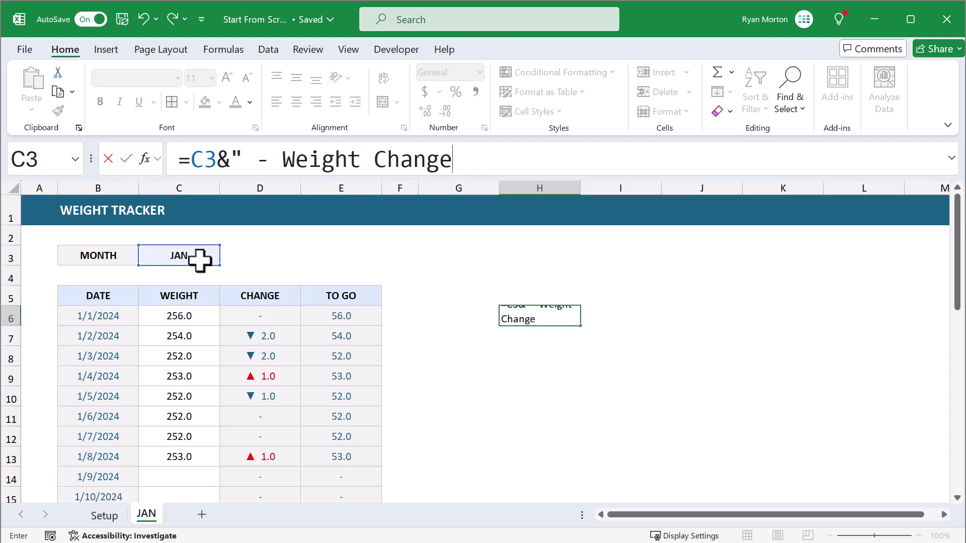
type("\"")
key("Return")
left_click(538, 315)
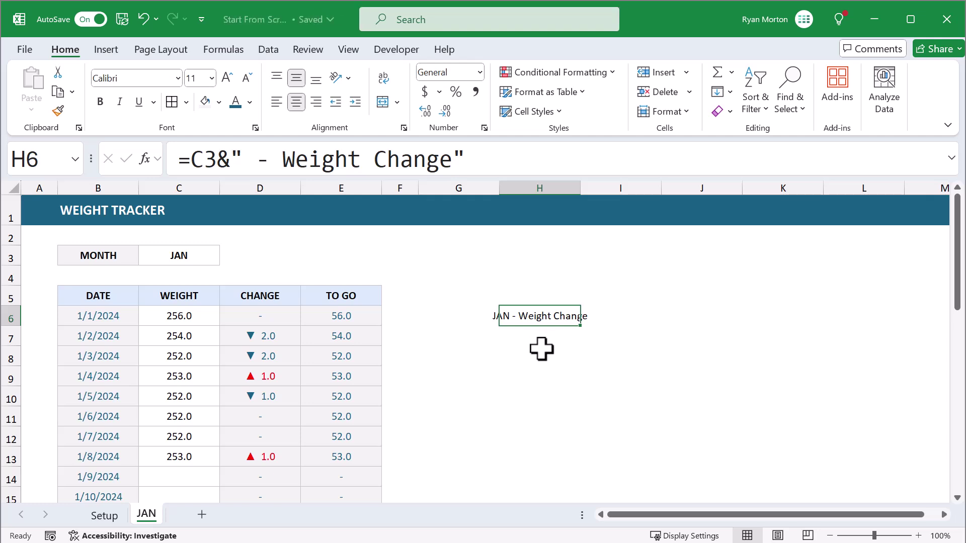
Insert a line chart with markers of the dates and weights.
left_click_drag(123, 316, 185, 450)
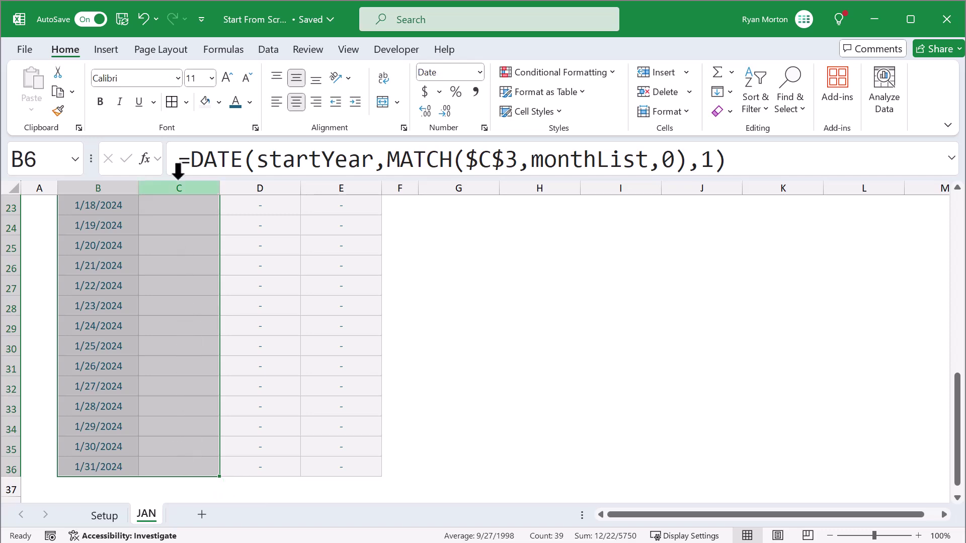
left_click(113, 48)
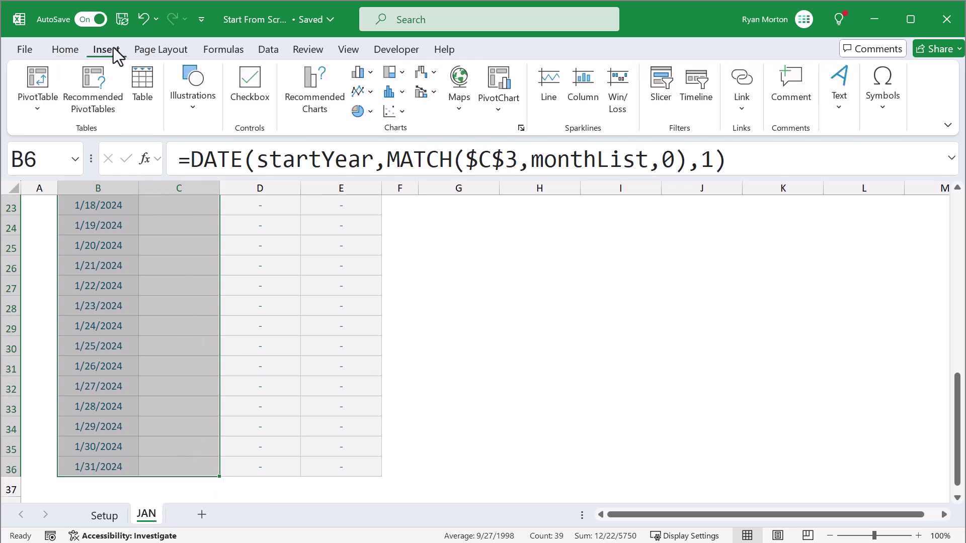
left_click(366, 96)
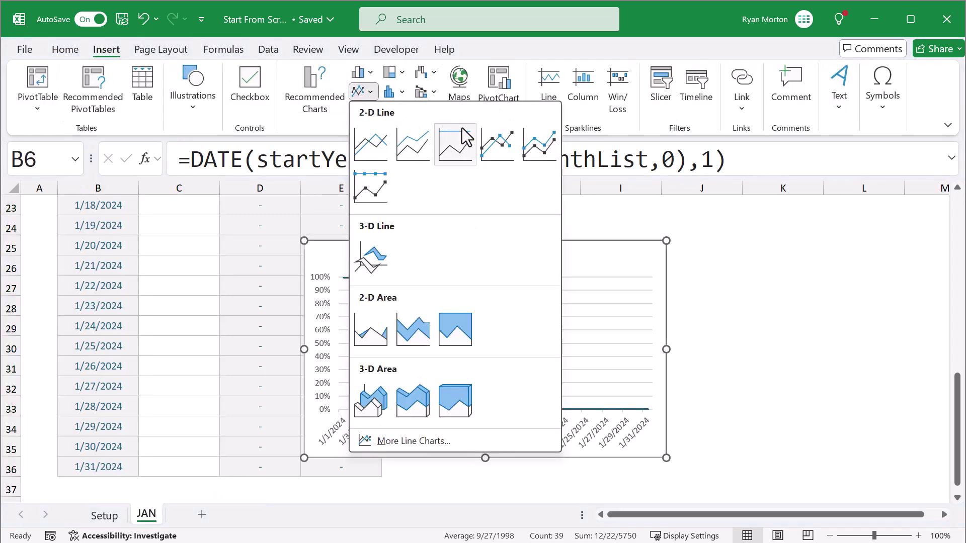
left_click(489, 150)
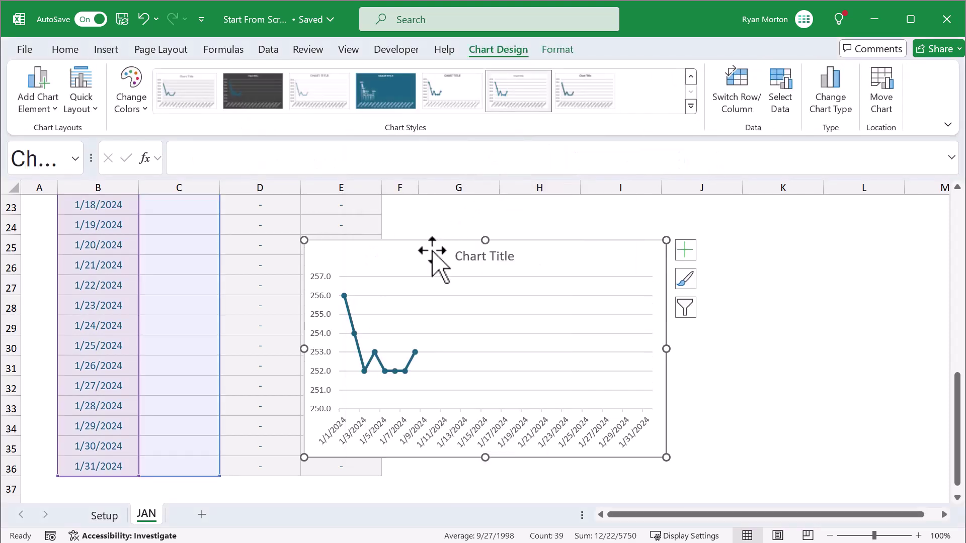
Link the chart title to cell H6 (=JAN!$H$6).
left_click(476, 256)
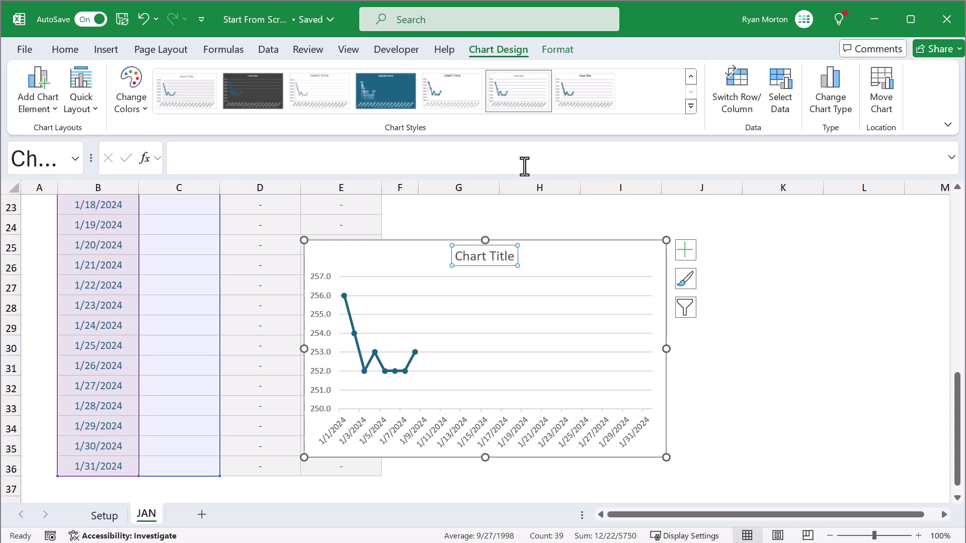
left_click(527, 165)
type("=")
scroll(532, 232, "up", 6)
scroll(525, 246, "up", 1)
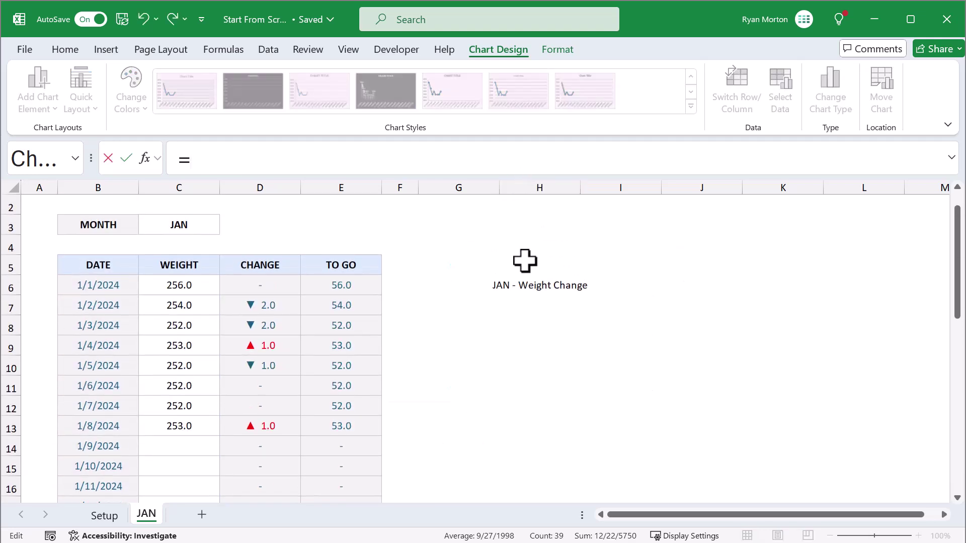
left_click(526, 286)
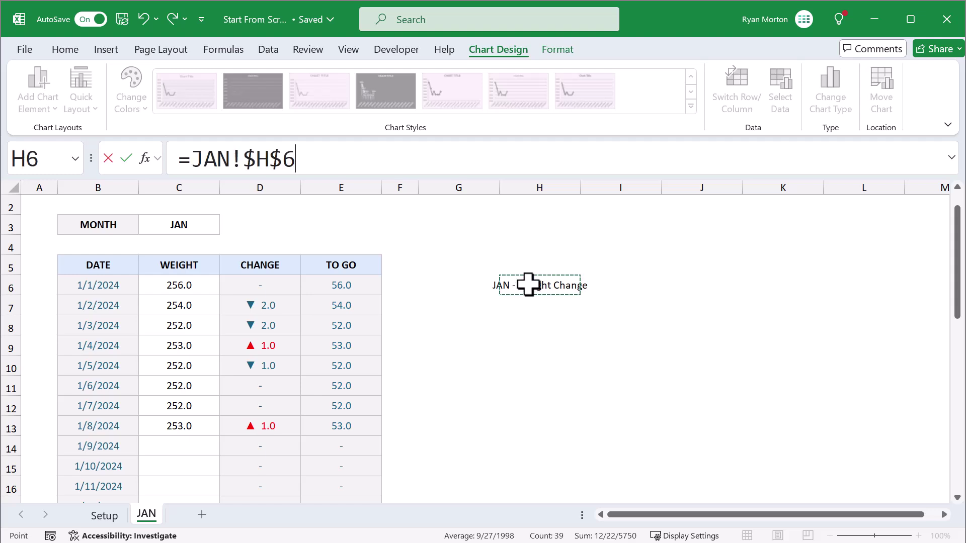
key("Return")
scroll(528, 282, "down", 6)
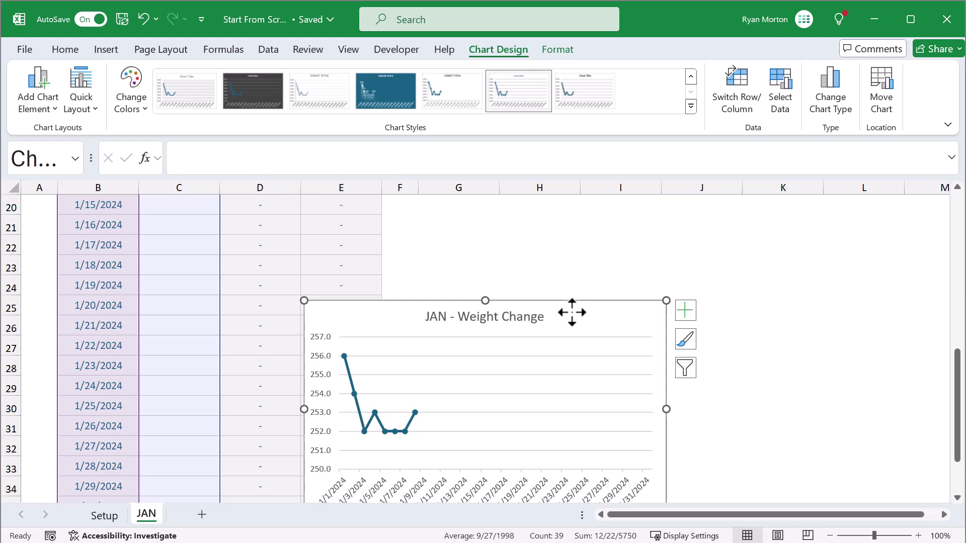
Turn on Snap to Grid and move the chart beside the table at column F.
left_click(557, 49)
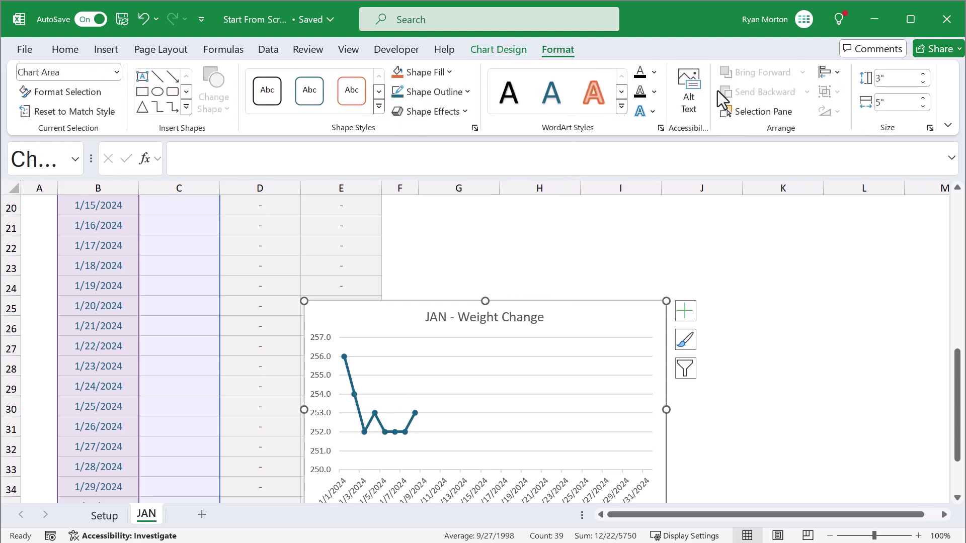
left_click(827, 74)
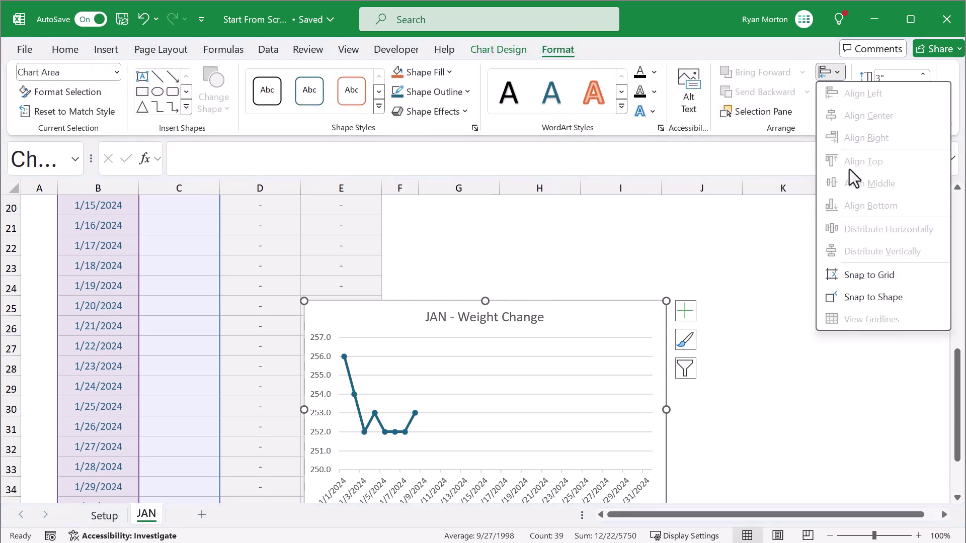
left_click(861, 277)
left_click_drag(595, 315, 695, 253)
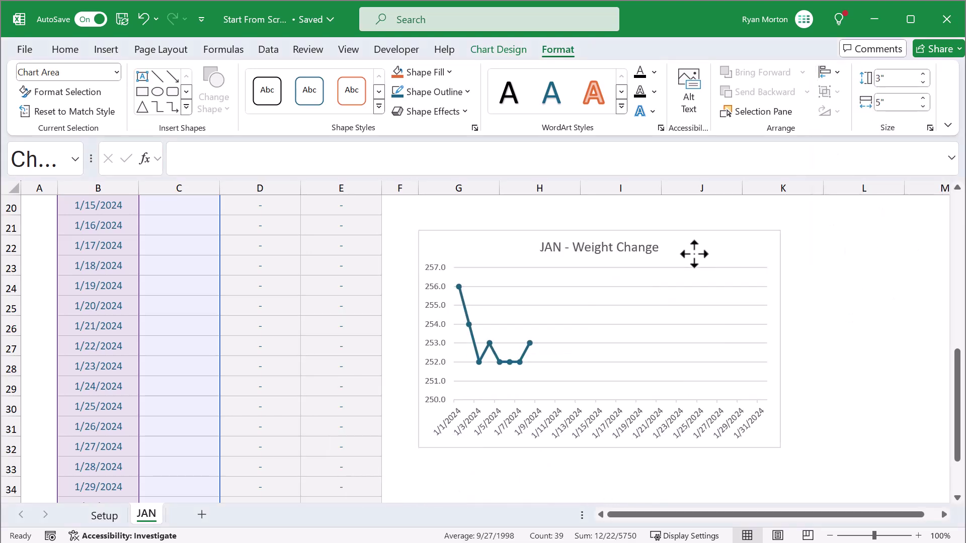
scroll(578, 340, "up", 4)
left_click_drag(493, 485, 519, 254)
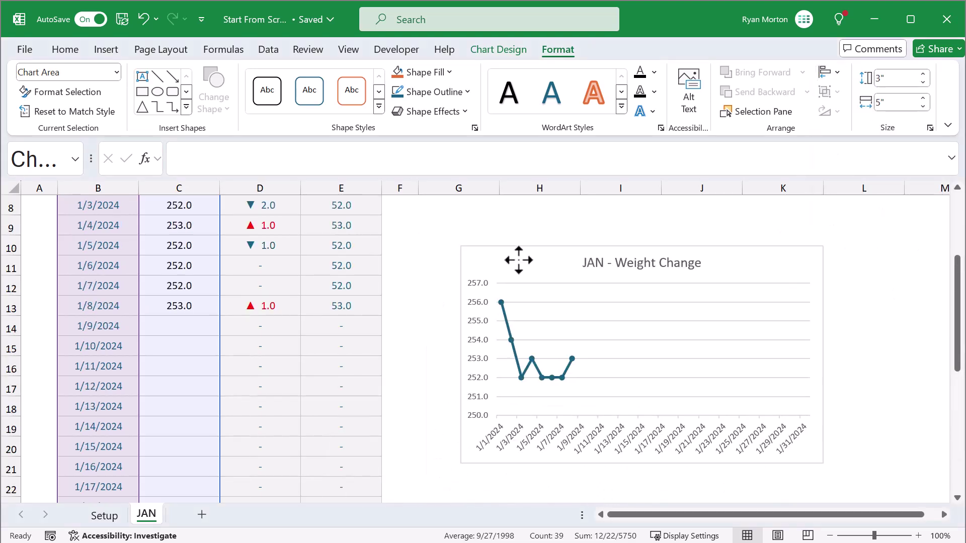
scroll(518, 254, "up", 3)
left_click_drag(517, 412, 506, 322)
Stretch the chart up to row 5 and outward to about 3.33 by 6.71 inches.
left_click_drag(627, 300, 626, 283)
left_click_drag(445, 401, 418, 401)
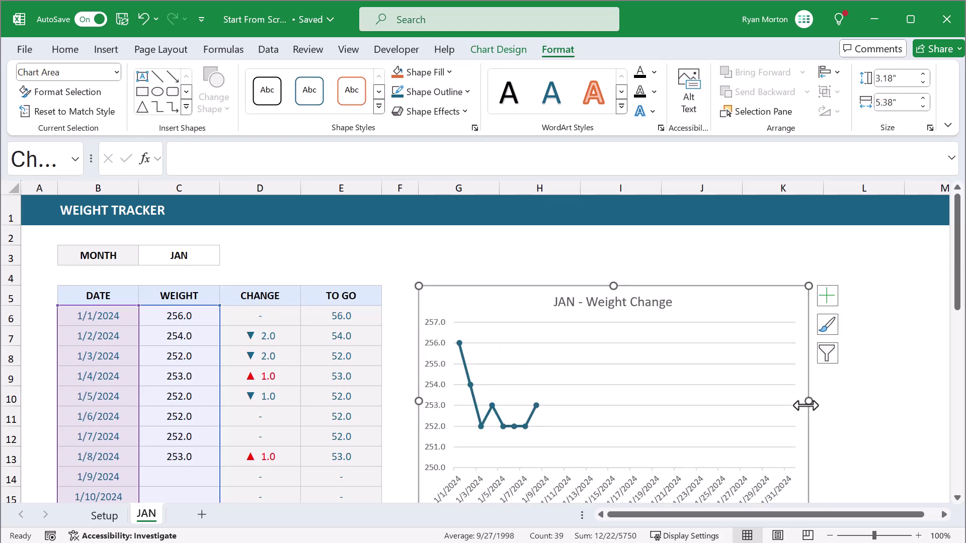
left_click_drag(809, 401, 904, 397)
scroll(761, 386, "down", 1)
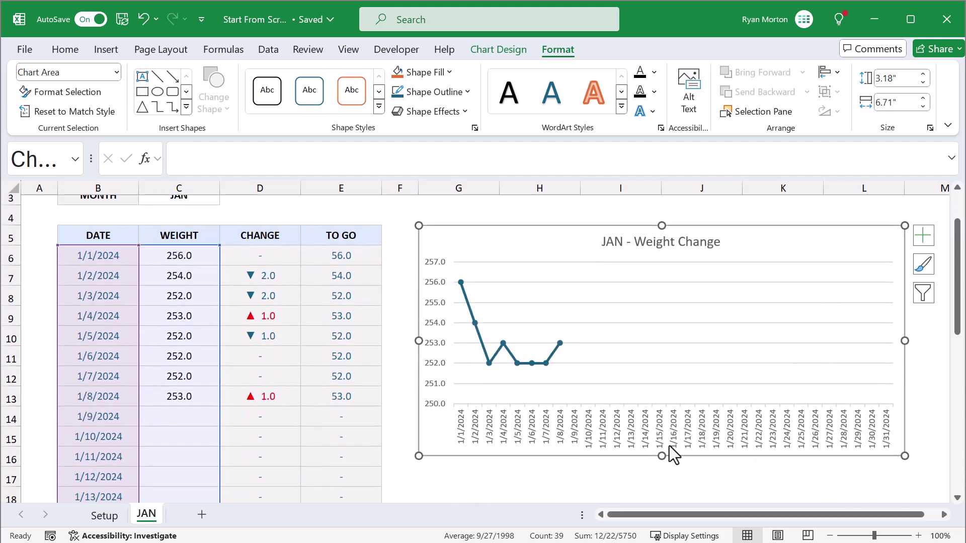
left_click_drag(662, 456, 661, 472)
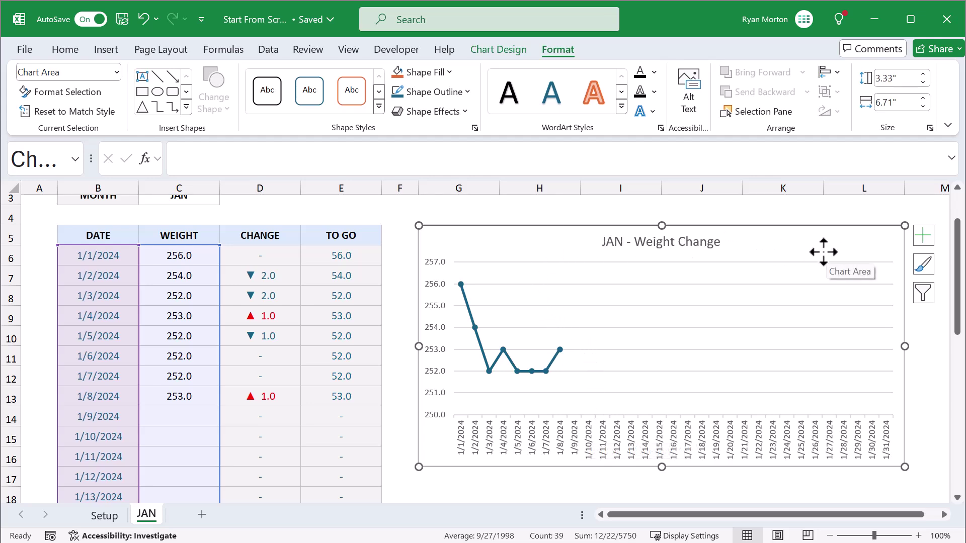
Enlarge the vertical axis labels to 12 pt and bring up the Format Axis pane.
left_click(923, 235)
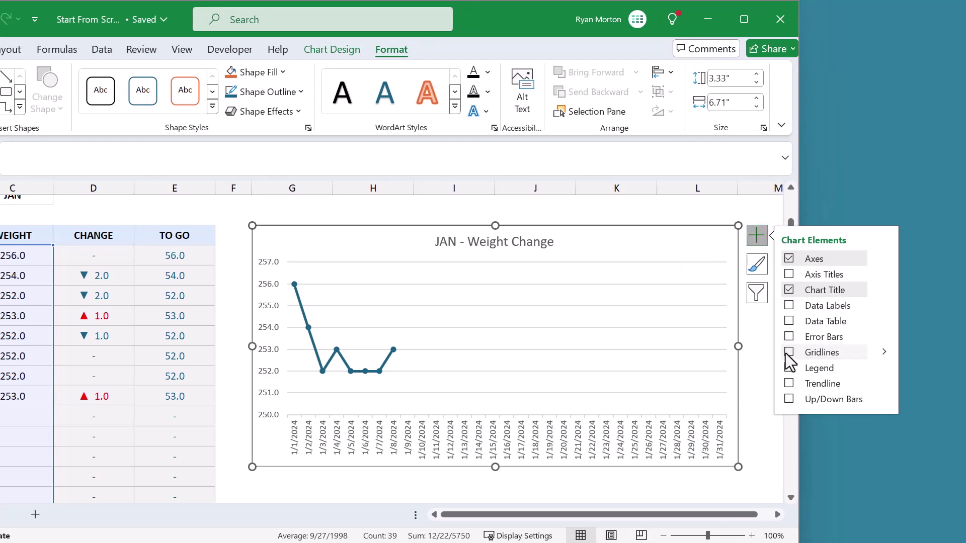
left_click(759, 237)
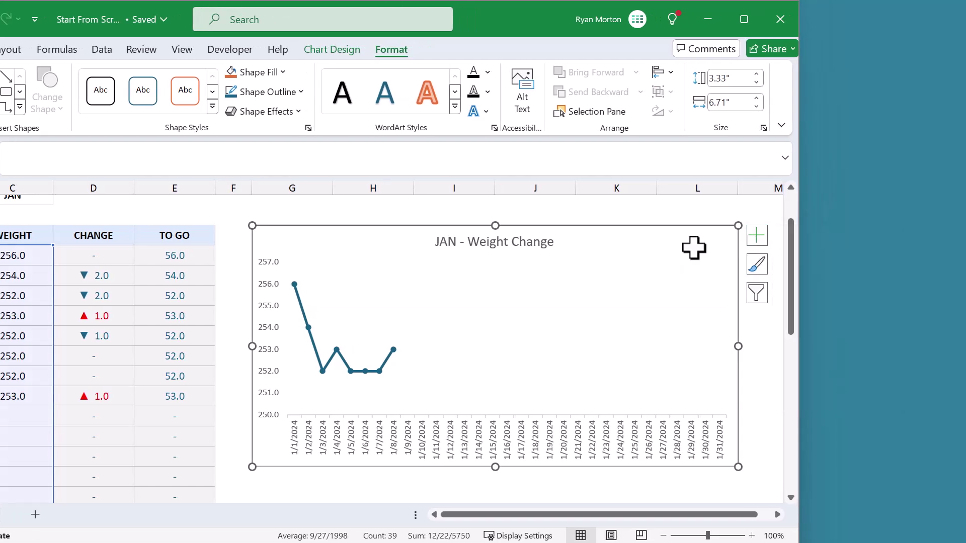
left_click(278, 287)
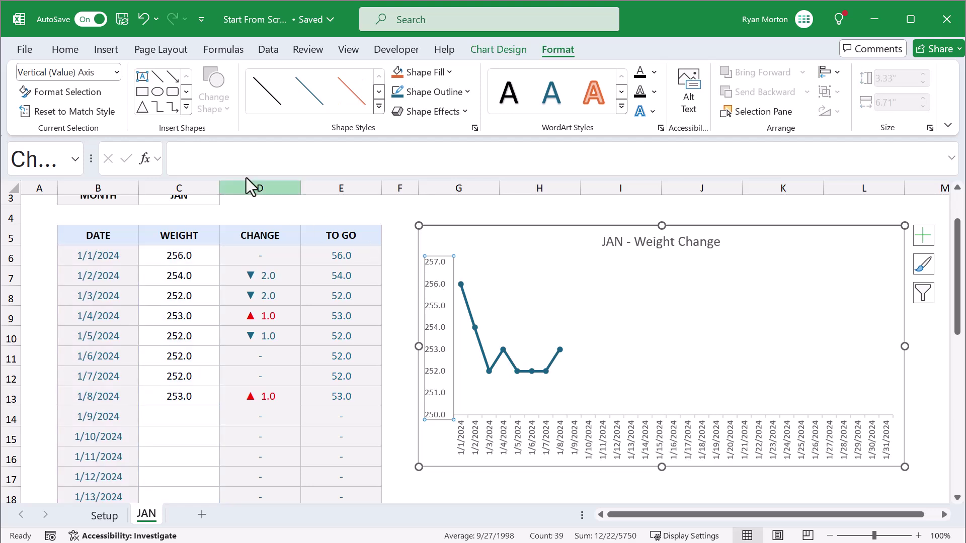
left_click(65, 49)
left_click(227, 79)
left_click(227, 79)
left_click(227, 79)
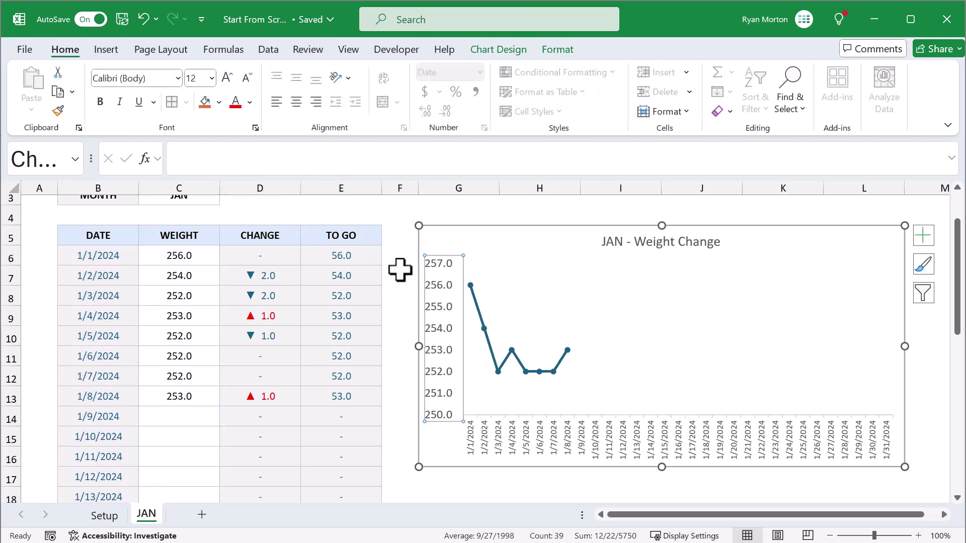
right_click(441, 282)
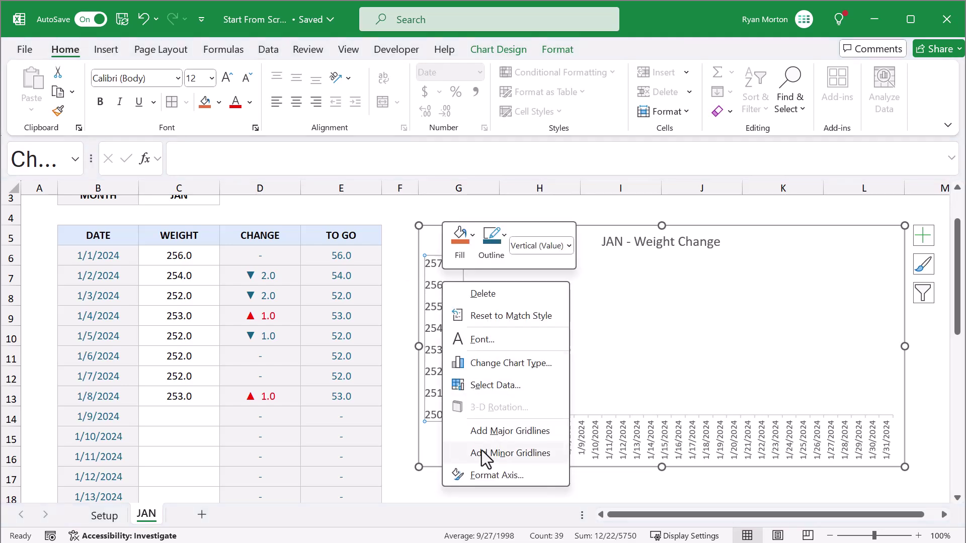
left_click(483, 474)
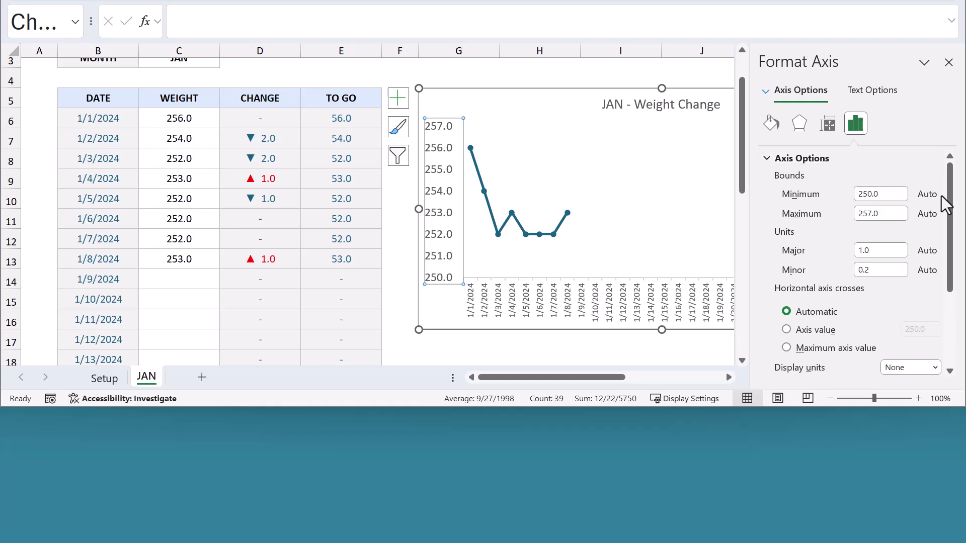
Set the weight axis number format to 0 decimal places.
left_click_drag(944, 204, 948, 301)
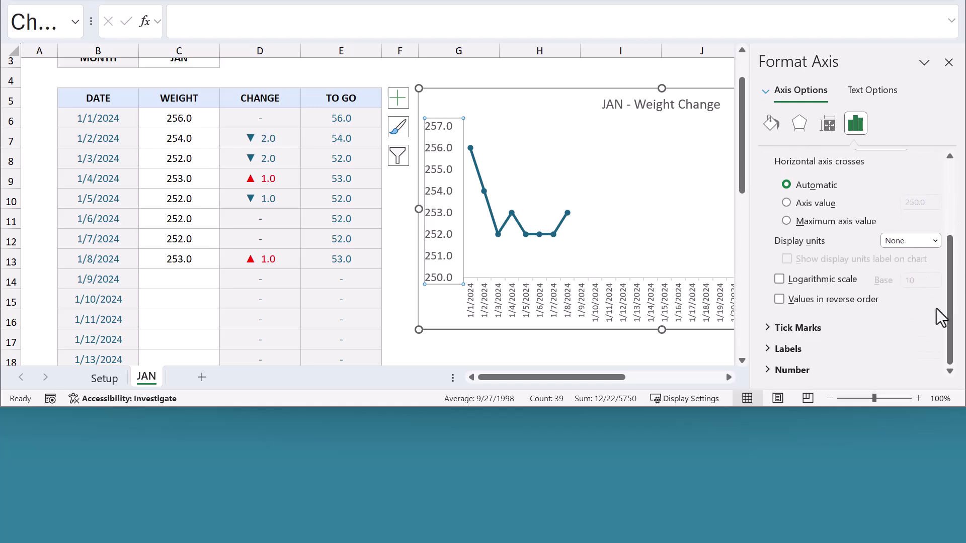
left_click(814, 370)
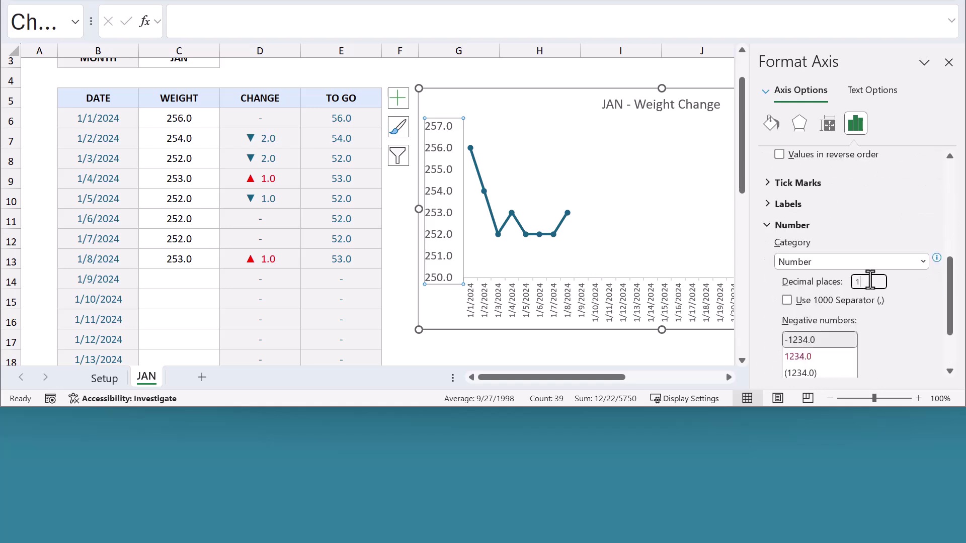
key("Return")
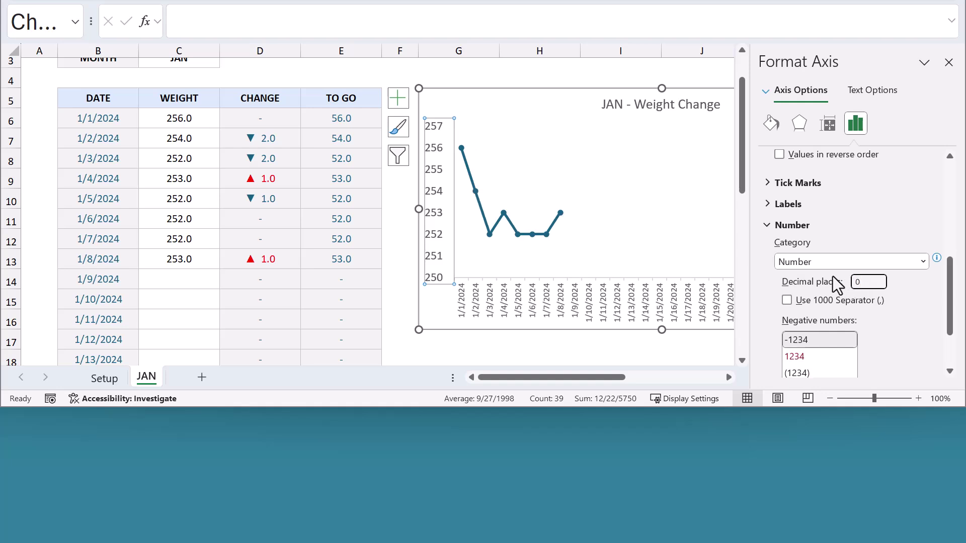
Set the date axis Label Position to None and close the Format Axis pane.
left_click(667, 305)
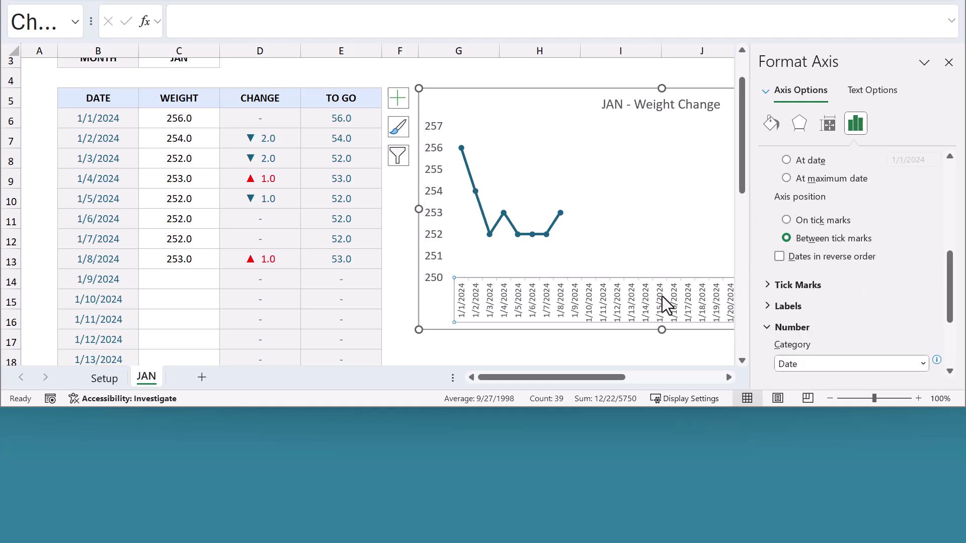
left_click(804, 326)
left_click(800, 349)
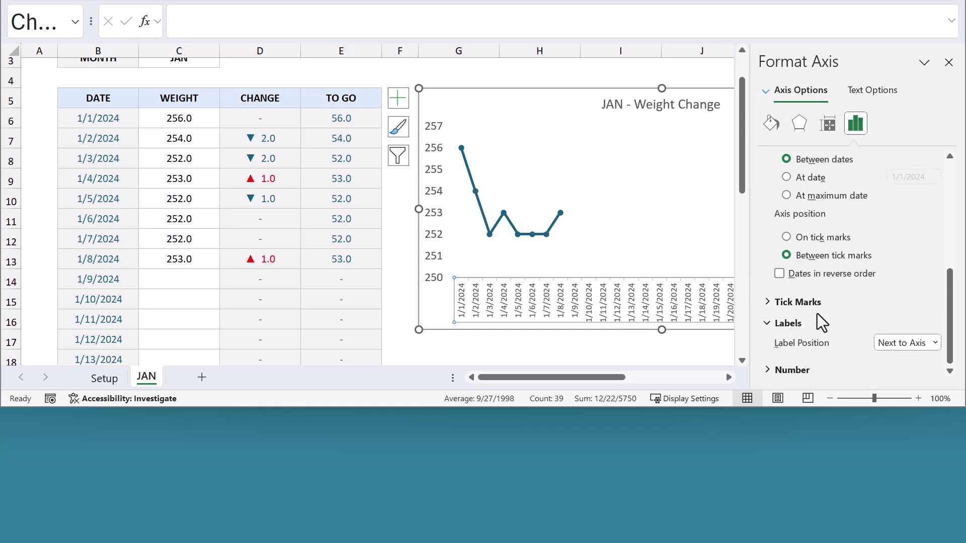
left_click(899, 343)
left_click(895, 406)
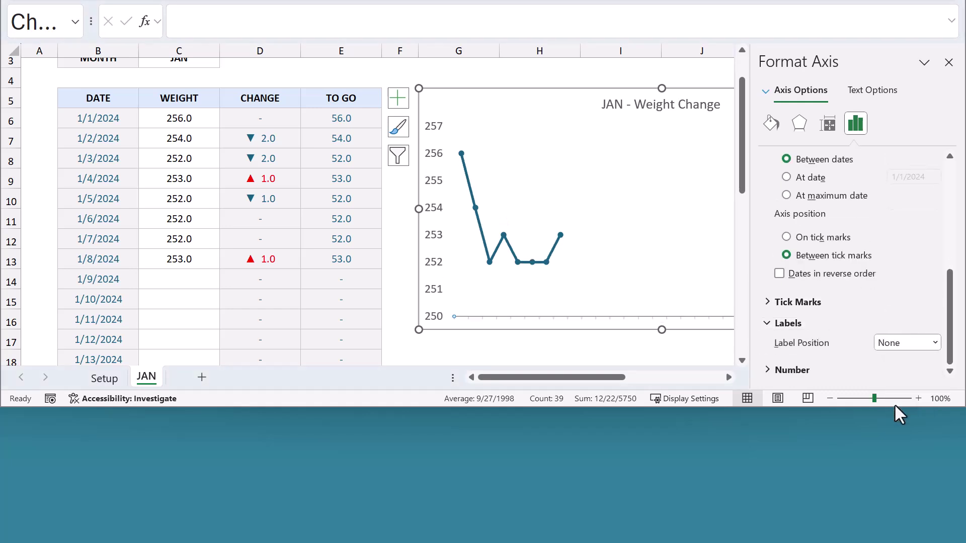
left_click(949, 62)
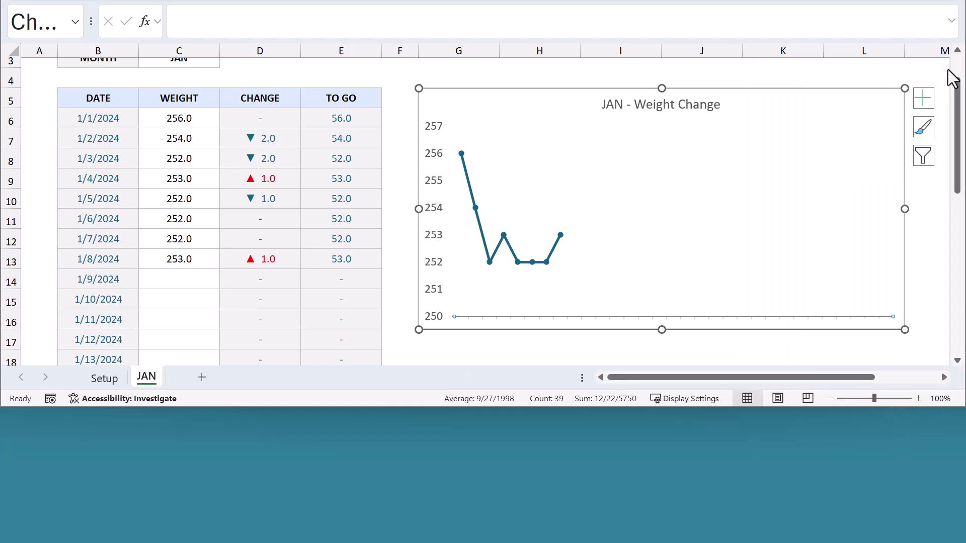
Give the chart area a pale grey fill and a grey outline.
left_click(541, 102)
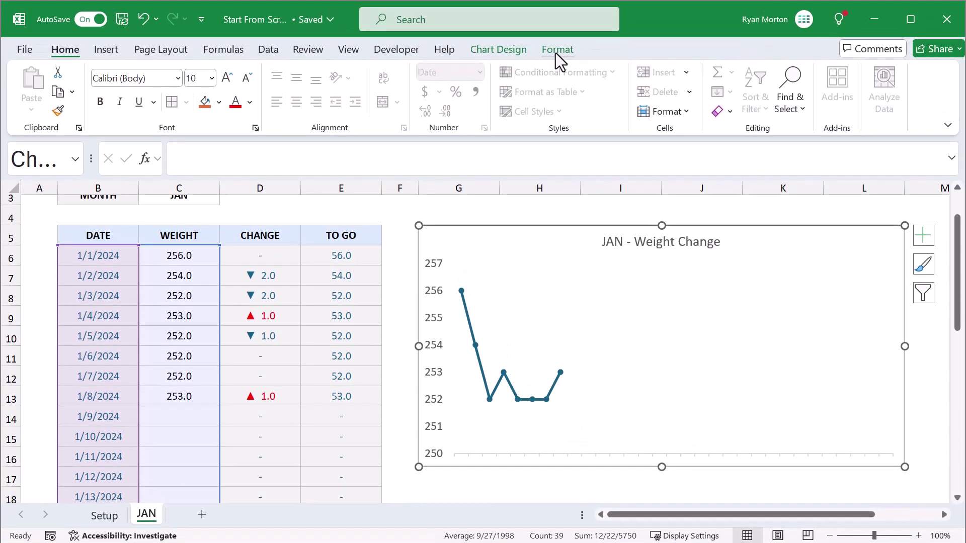
left_click(555, 51)
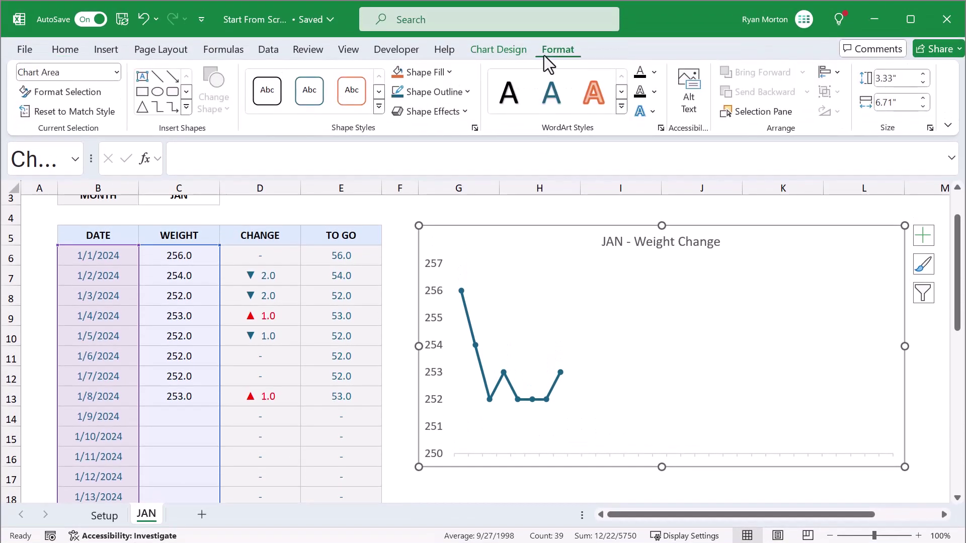
left_click(428, 76)
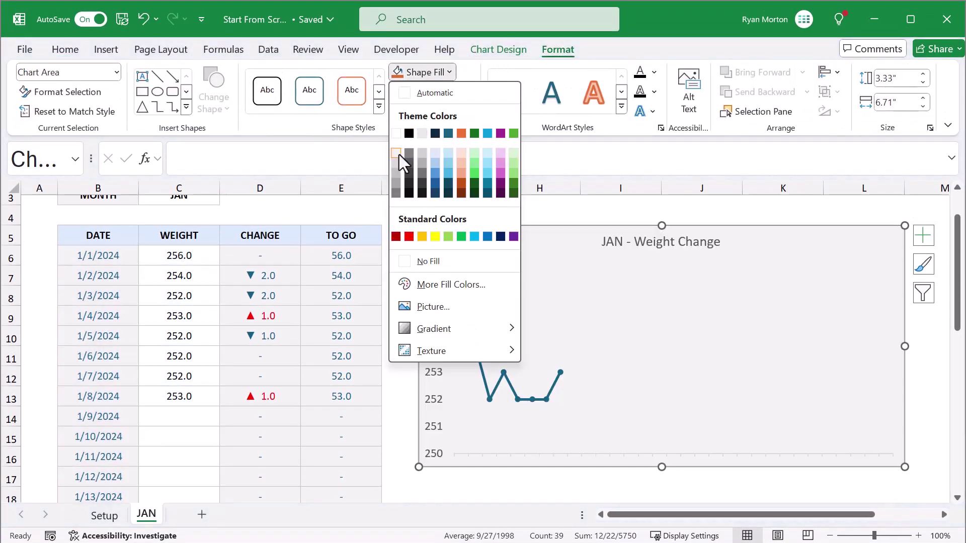
left_click(400, 155)
left_click(453, 92)
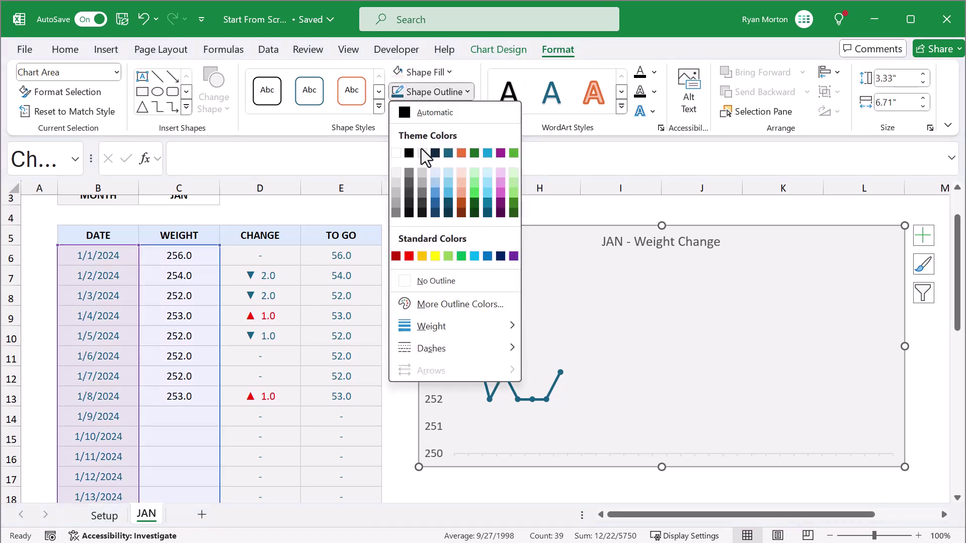
left_click(397, 187)
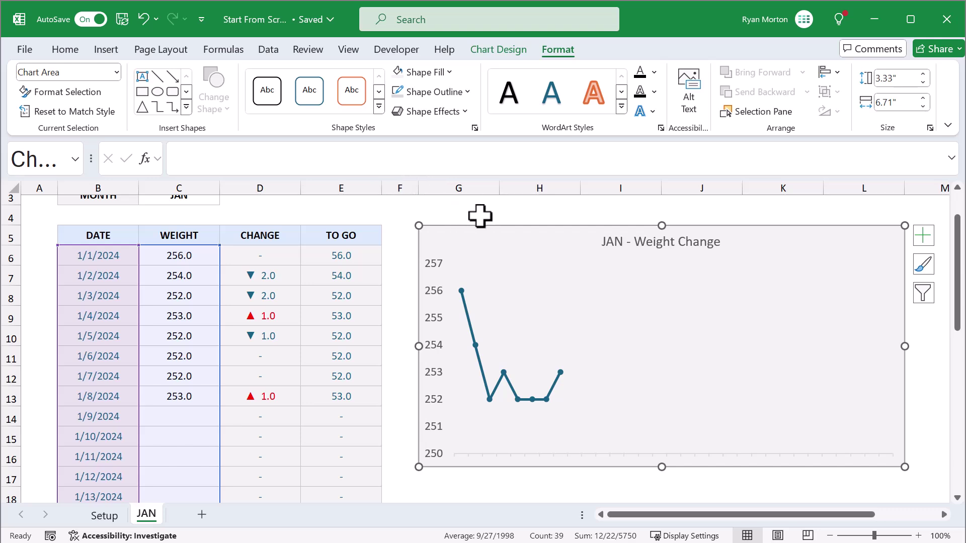
Make the chart title bold with Automatic (black) font colour.
left_click(615, 243)
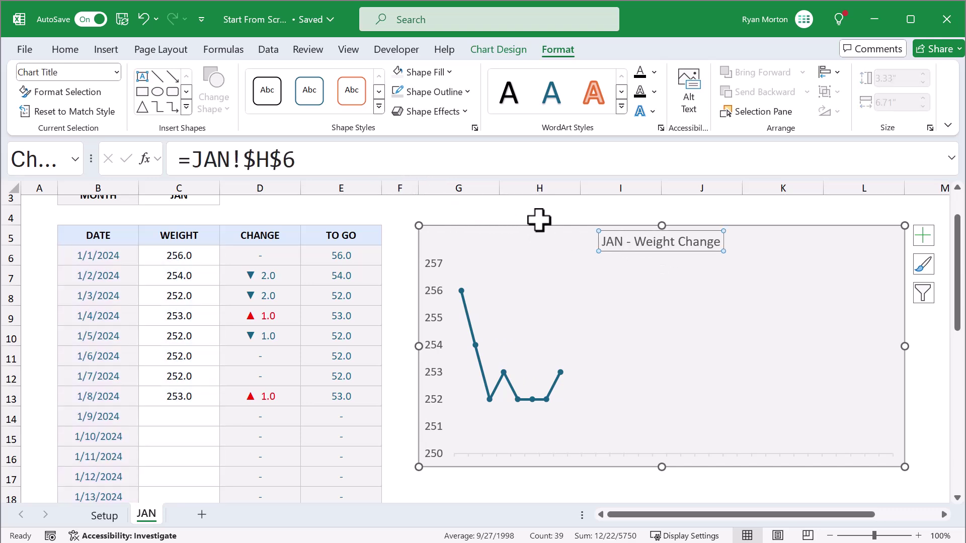
left_click(66, 49)
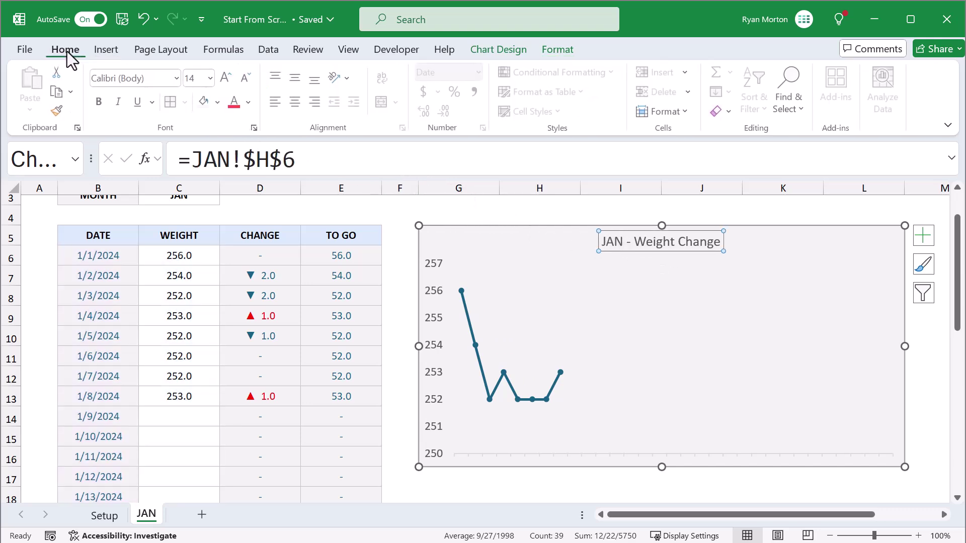
left_click(100, 102)
left_click(249, 103)
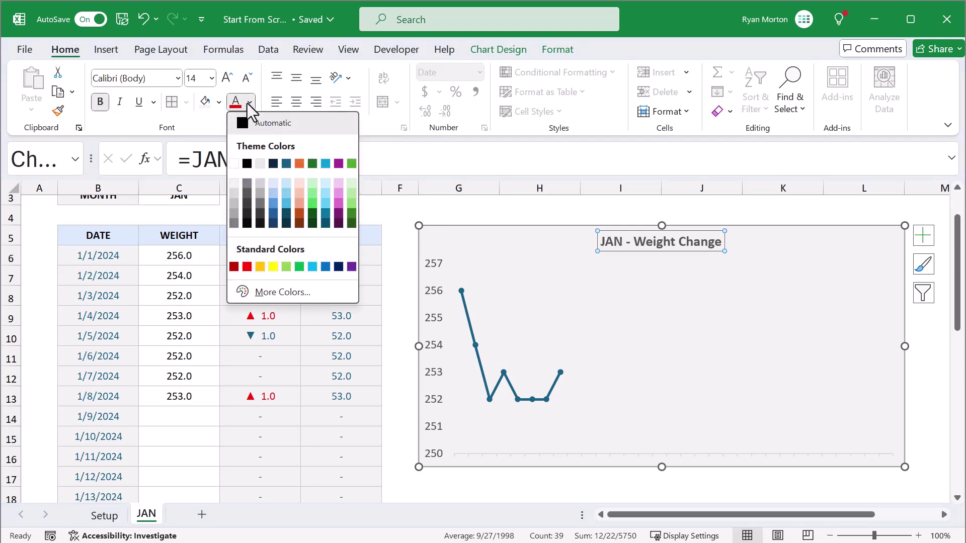
left_click(250, 124)
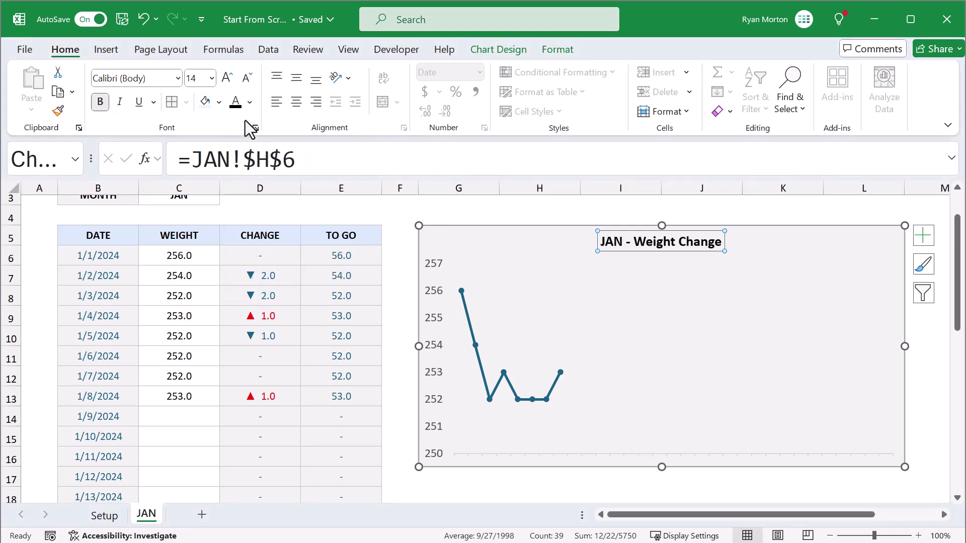
left_click(358, 210)
Collapse the ribbon to show tabs only.
scroll(351, 229, "up", 1)
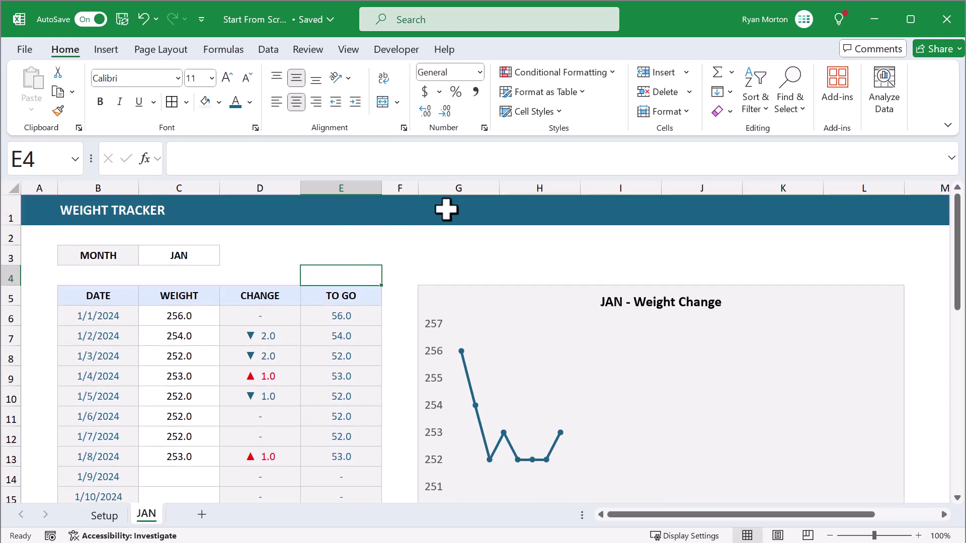
left_click(948, 125)
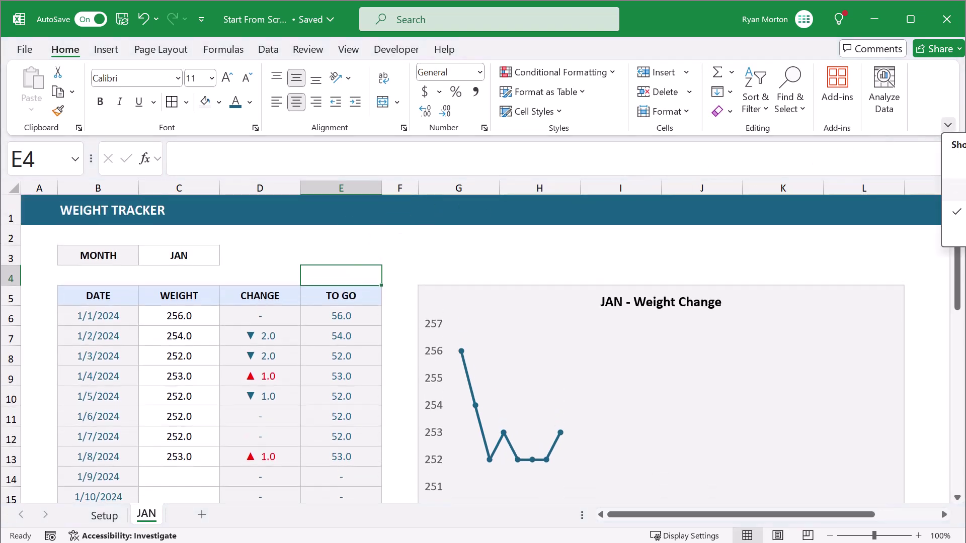
left_click(952, 178)
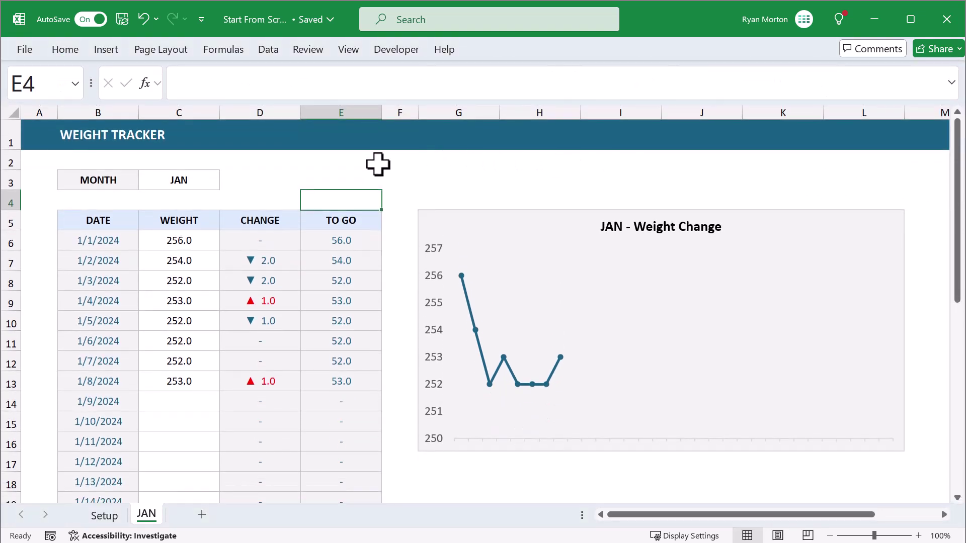
left_click(352, 176)
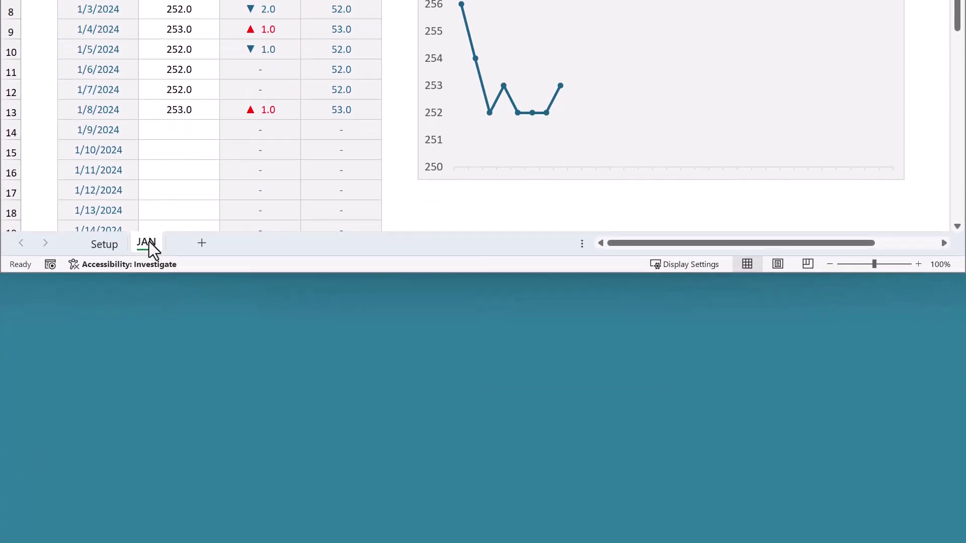
Copy the JAN sheet to the end of the workbook as 'JAN (2)'.
right_click(154, 250)
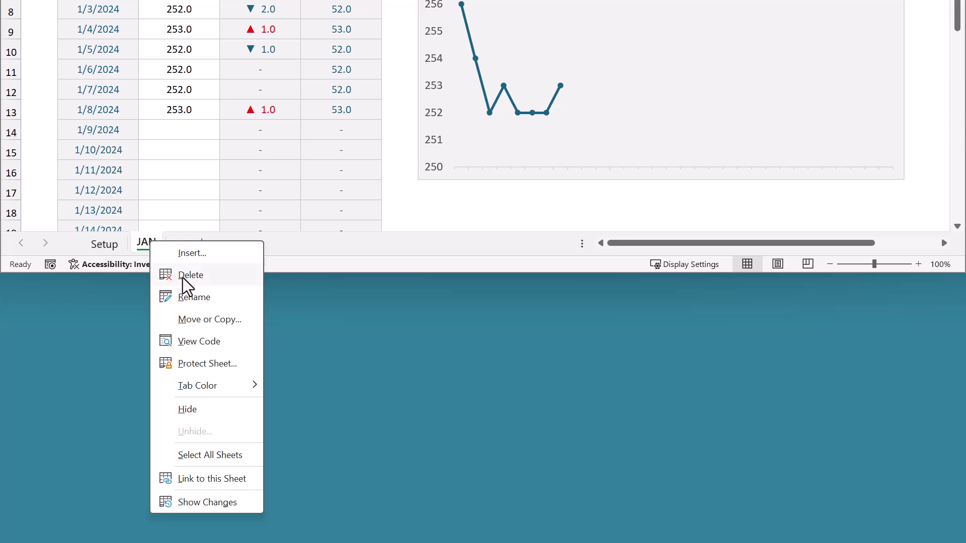
left_click(202, 319)
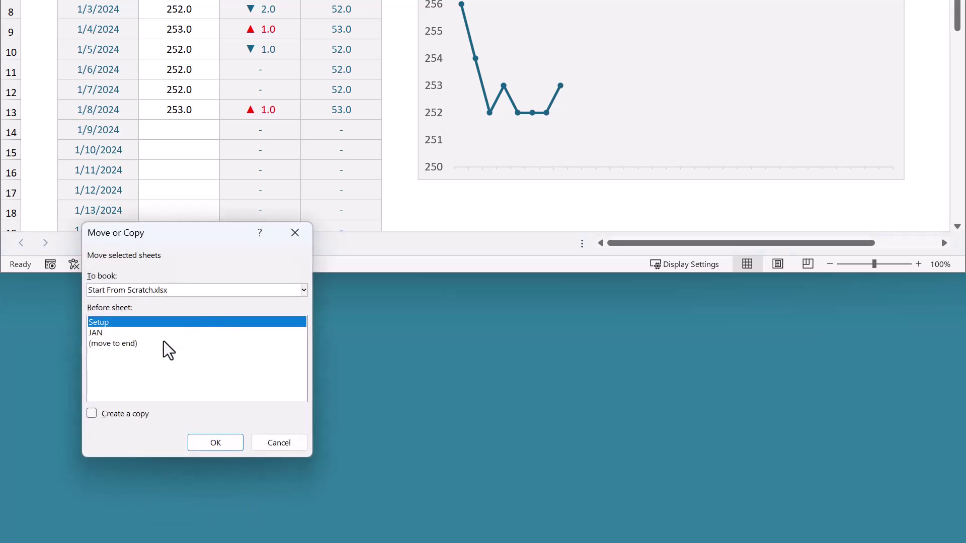
left_click(130, 344)
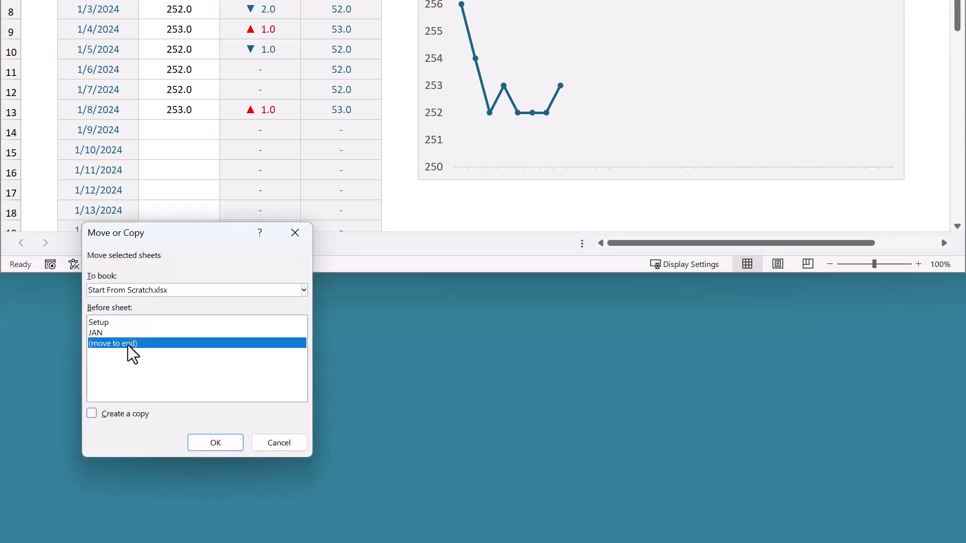
left_click(92, 414)
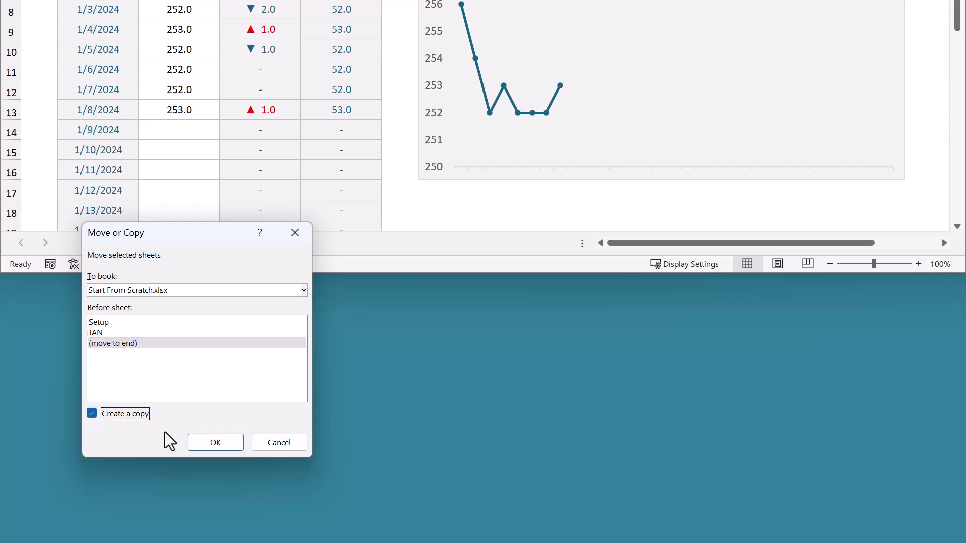
left_click(201, 443)
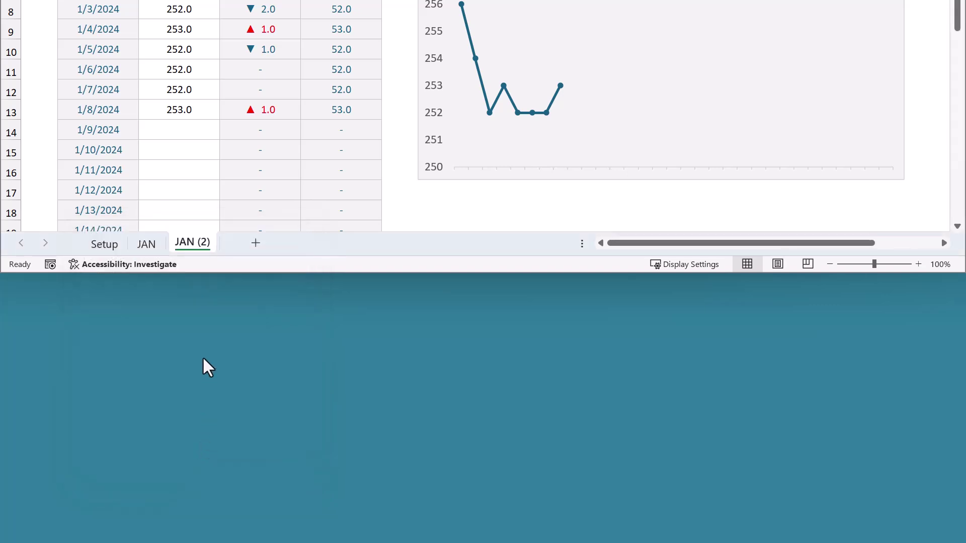
Rename the copied sheet to FEB and set its month cell C3 to FEB.
double_click(194, 243)
type("FEB")
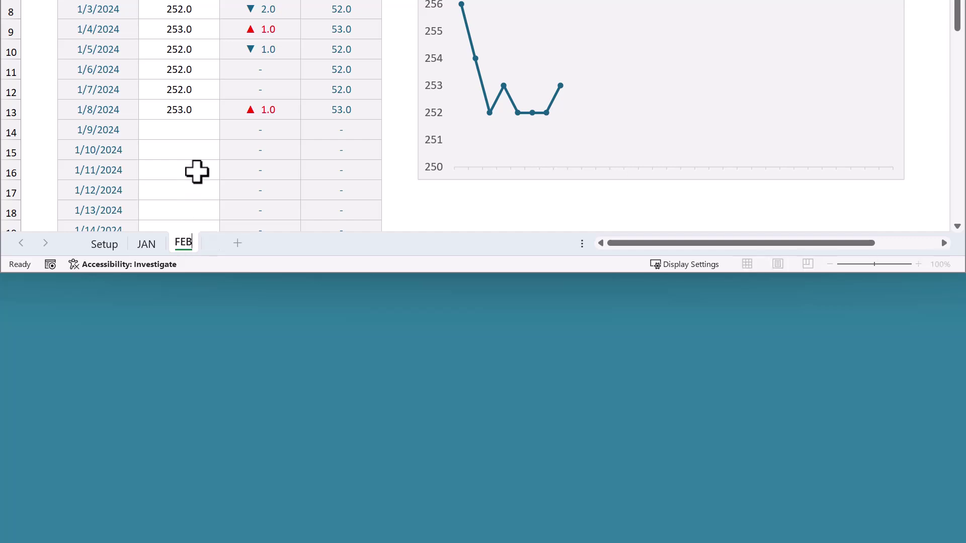
key("Return")
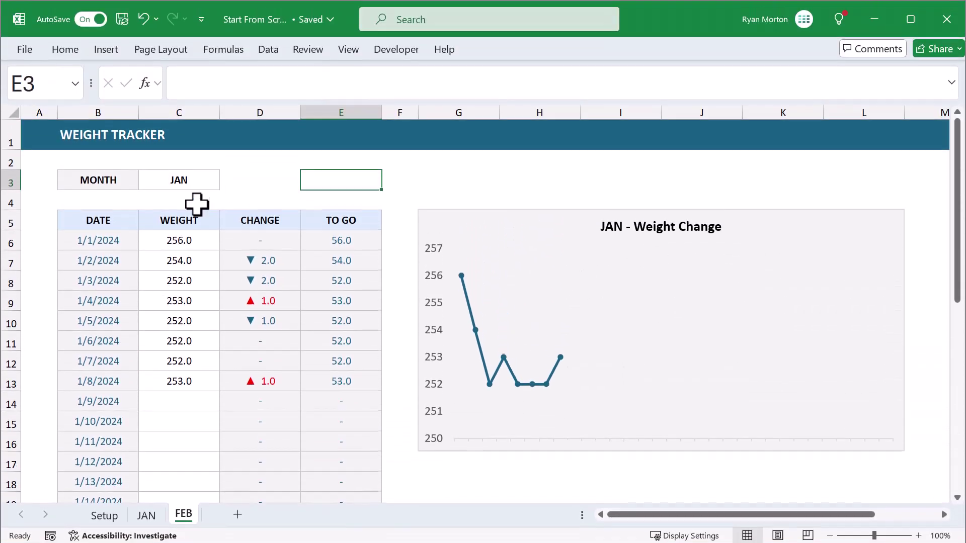
left_click(194, 181)
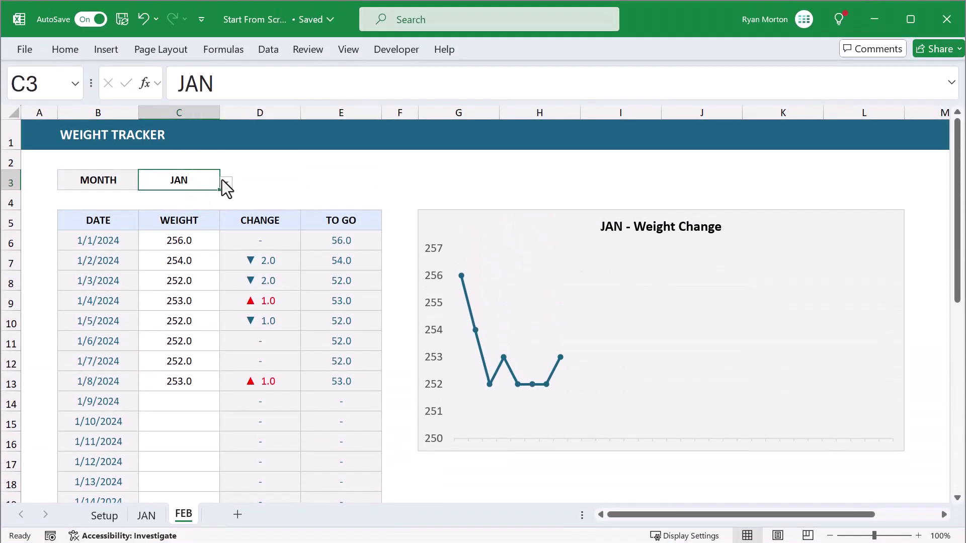
left_click(225, 182)
left_click(199, 206)
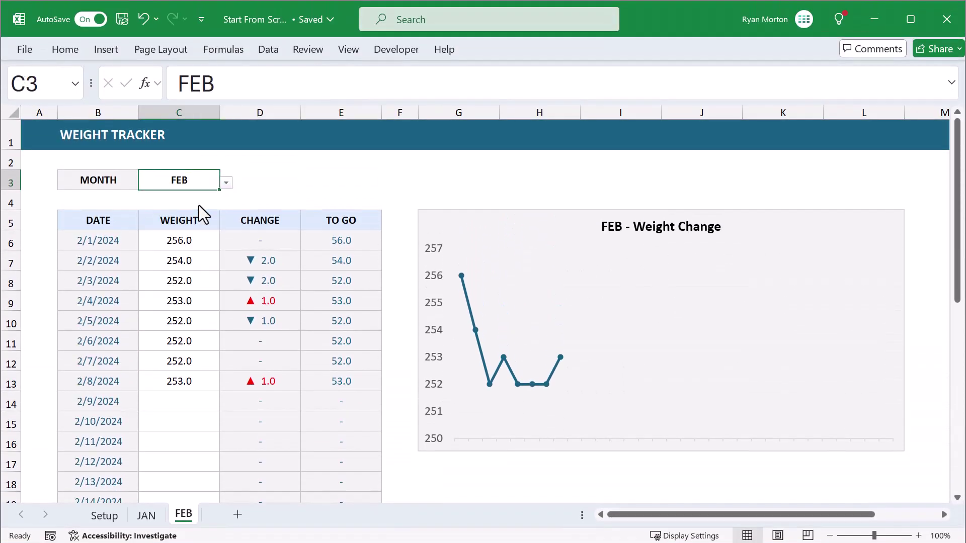
Clear the copied weights in C6:C13 and delete the March date rows 35–36.
left_click_drag(192, 243, 196, 387)
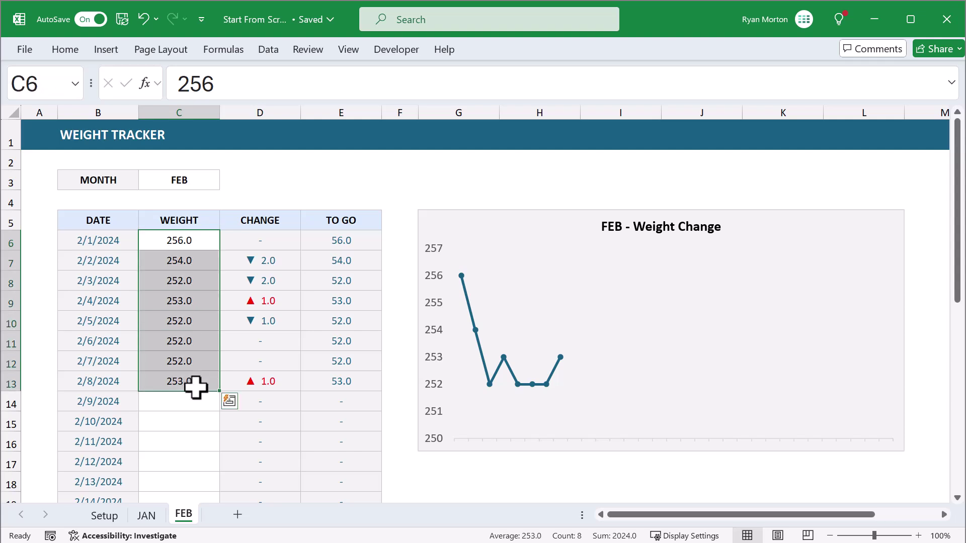
key("Delete")
scroll(176, 397, "down", 9)
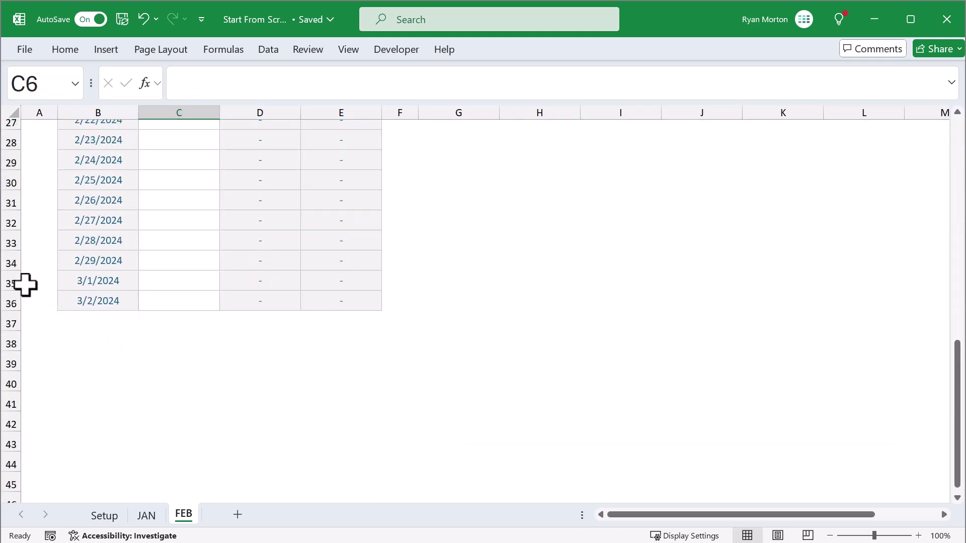
left_click_drag(11, 284, 13, 301)
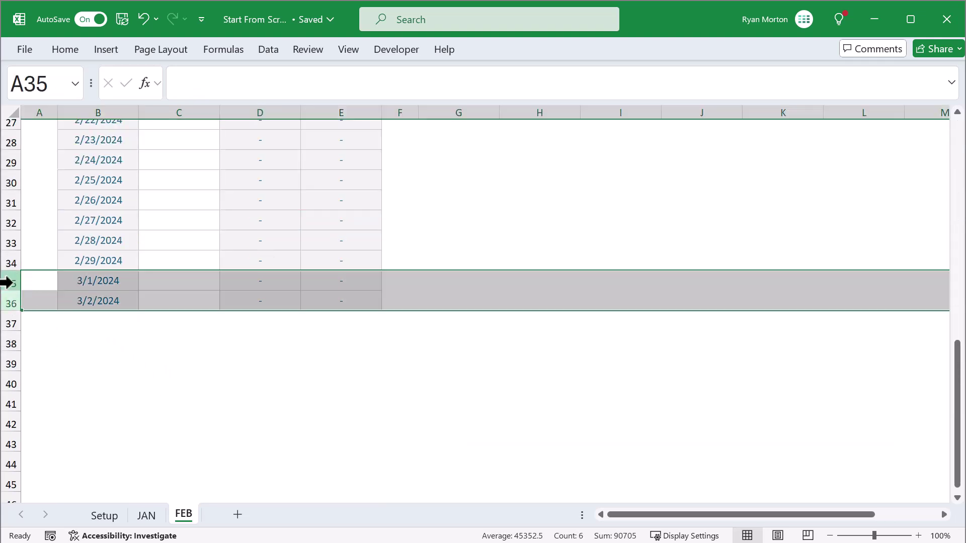
right_click(5, 281)
left_click(80, 453)
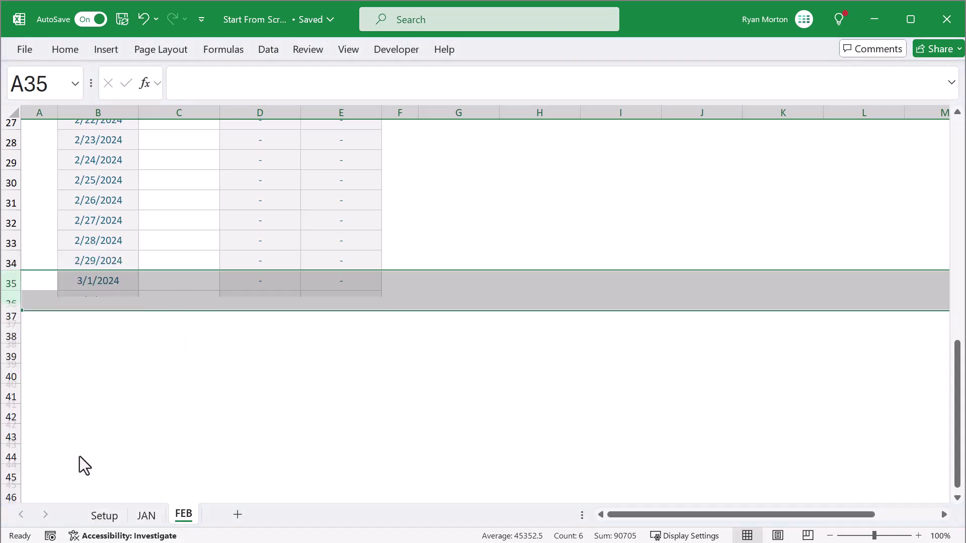
scroll(197, 391, "up", 9)
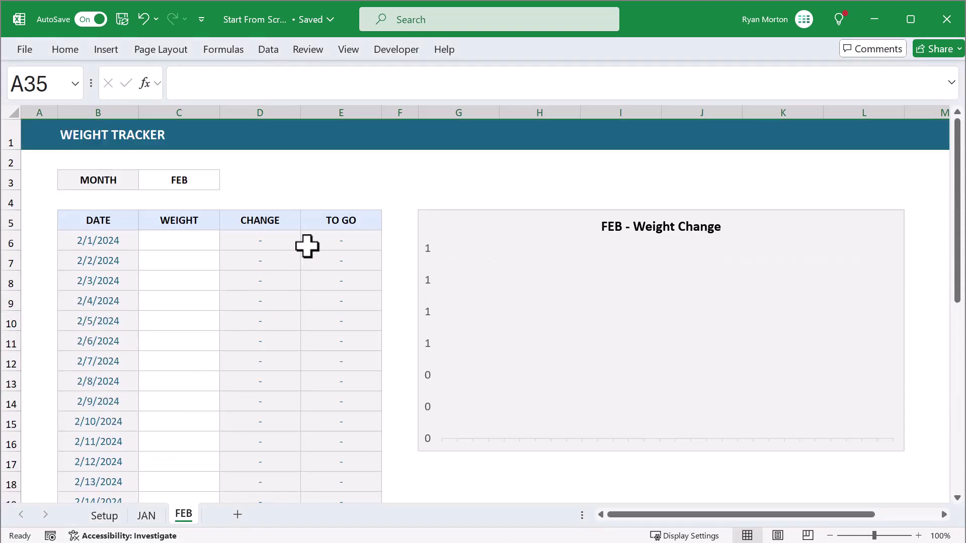
left_click(346, 181)
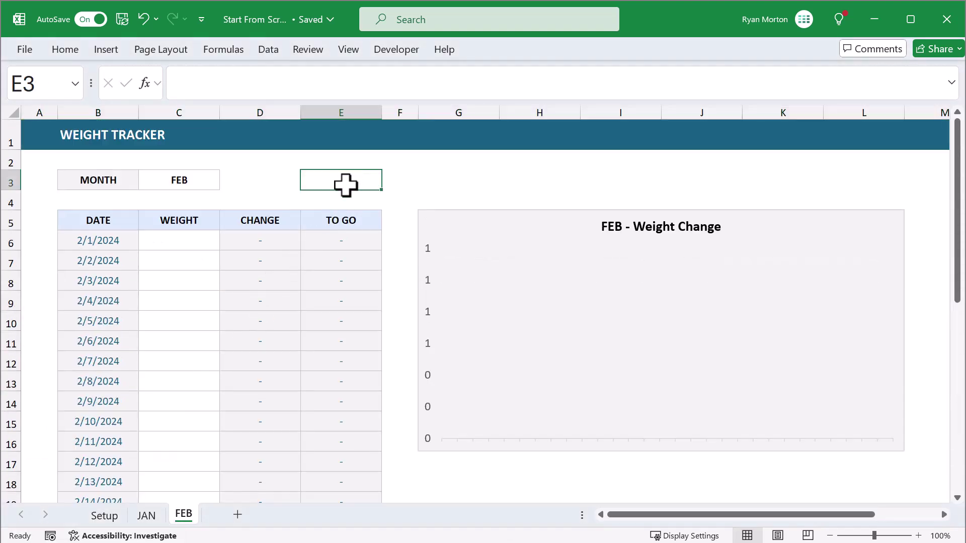
Return to the JAN sheet with its weights and chart.
left_click(146, 515)
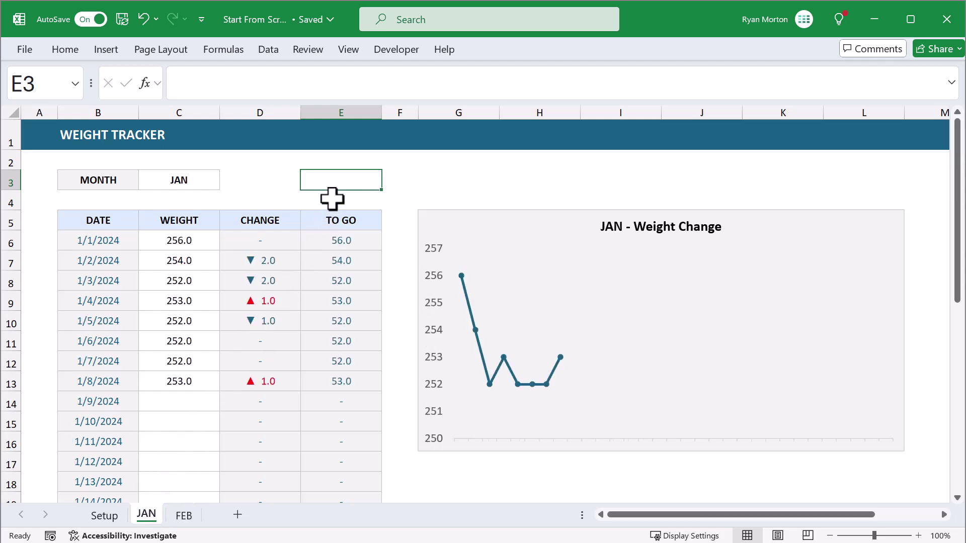